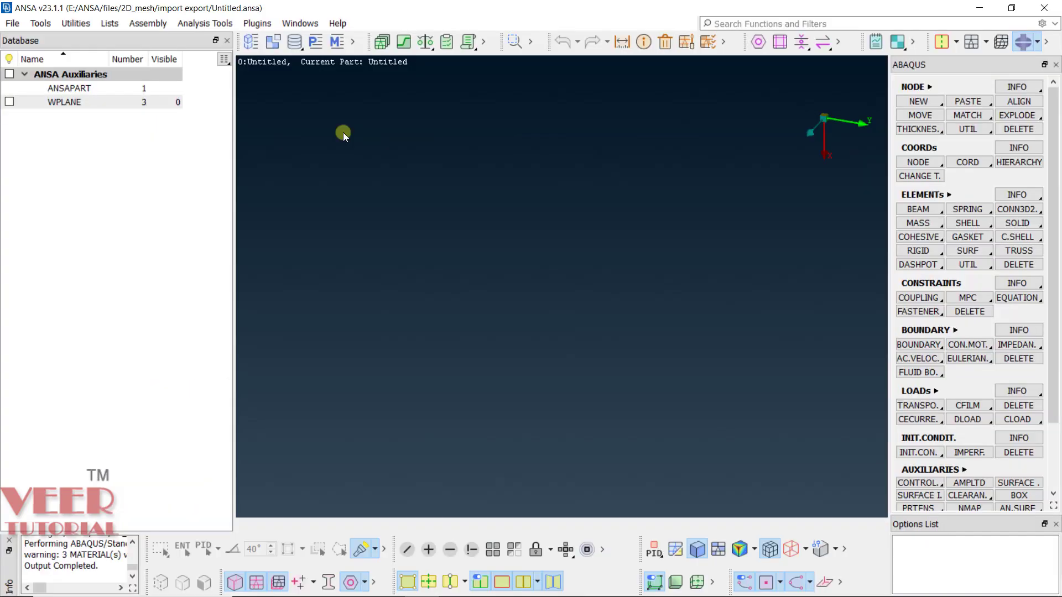
Drag handle_1.STEP from the midsurface folder into ANSA as a new model, discarding the untitled one.
left_click(276, 588)
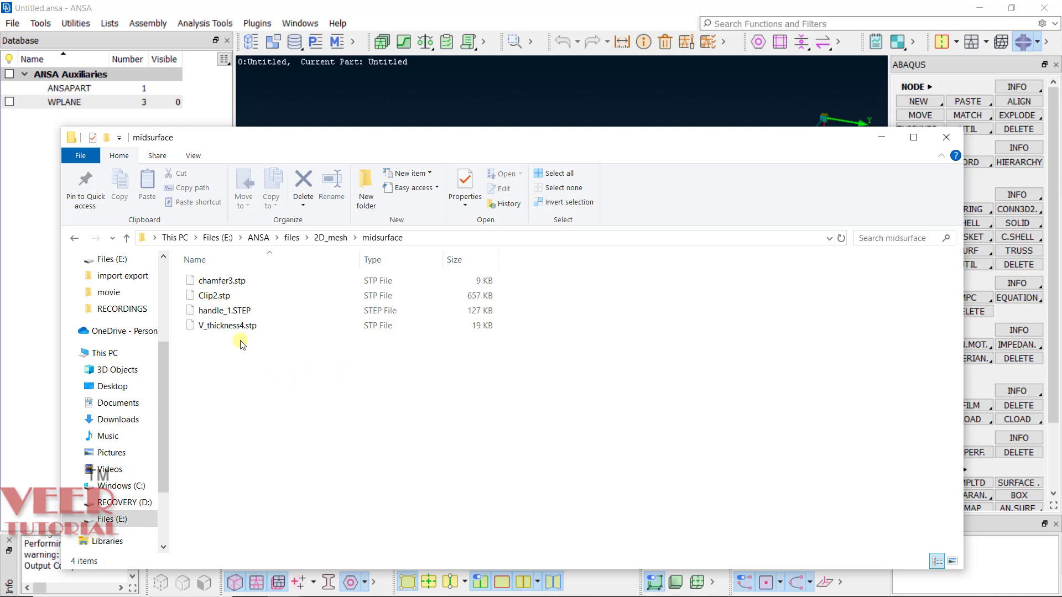
left_click(218, 313)
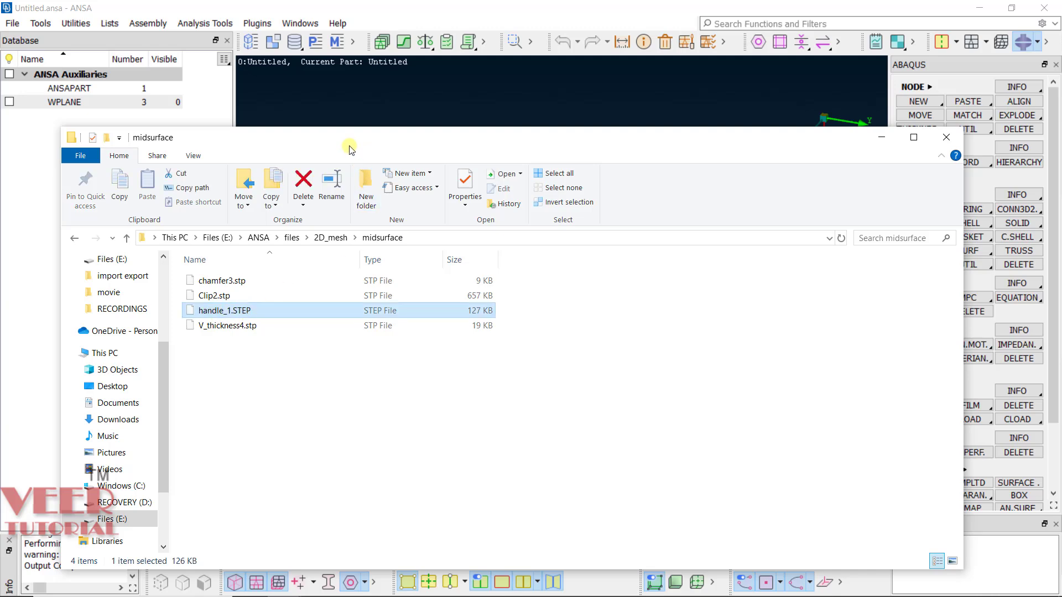
left_click_drag(338, 147, 798, 252)
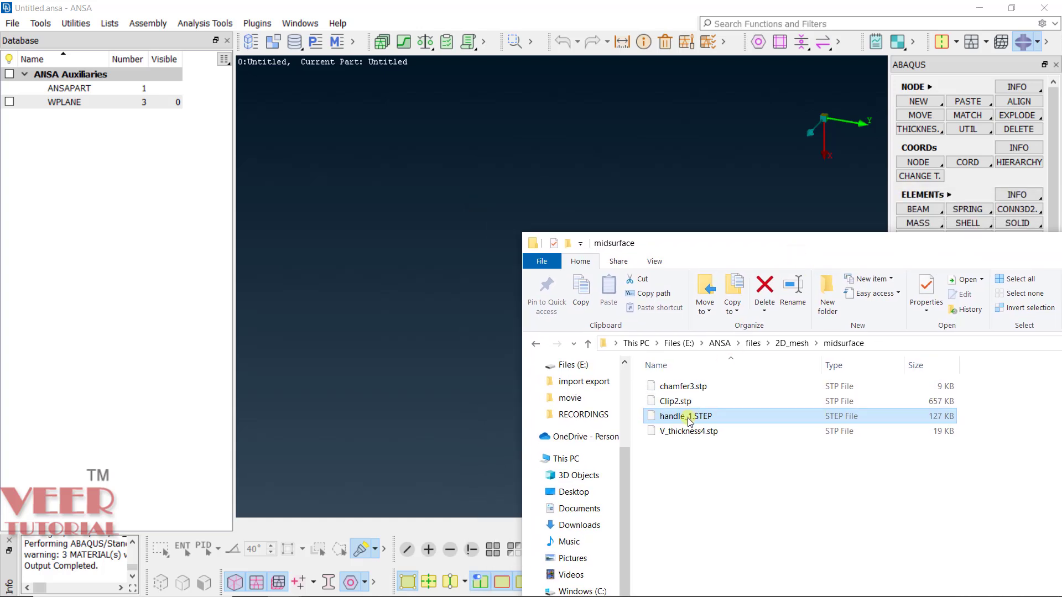
left_click_drag(688, 420, 405, 301)
left_click_drag(379, 216, 379, 217)
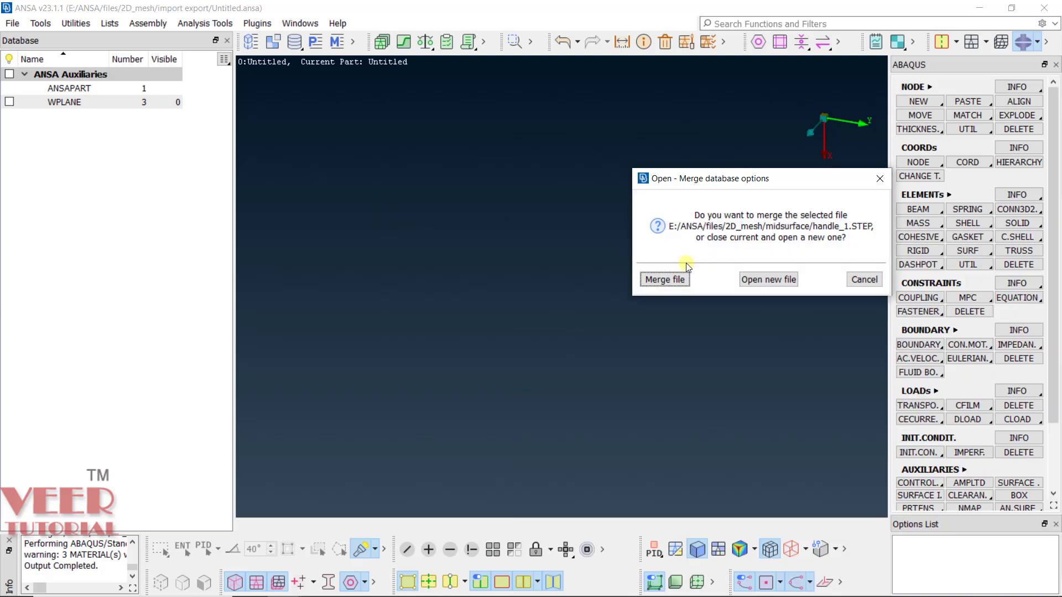
left_click(775, 280)
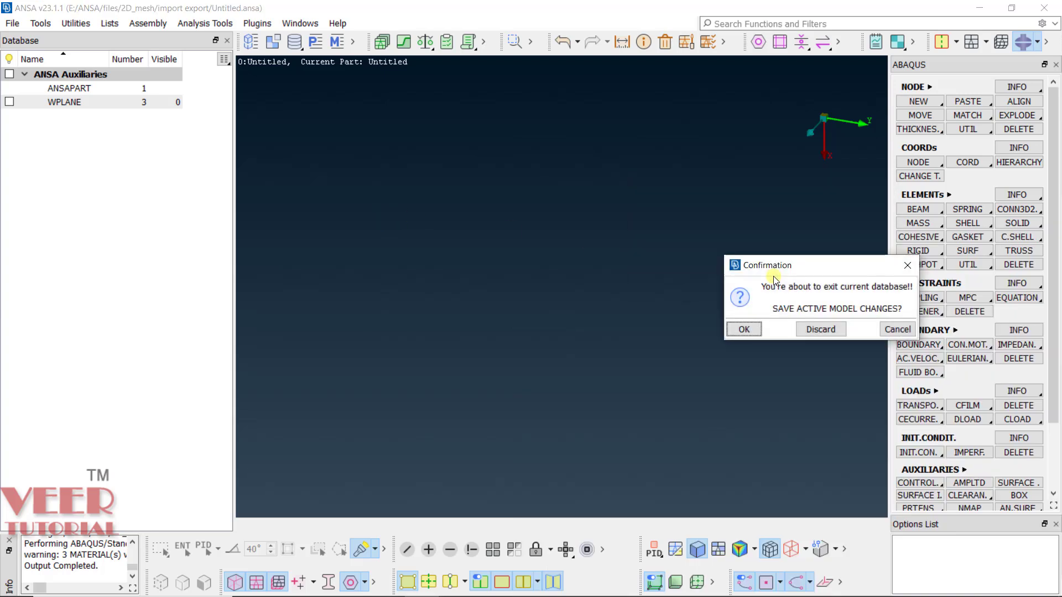
left_click(816, 328)
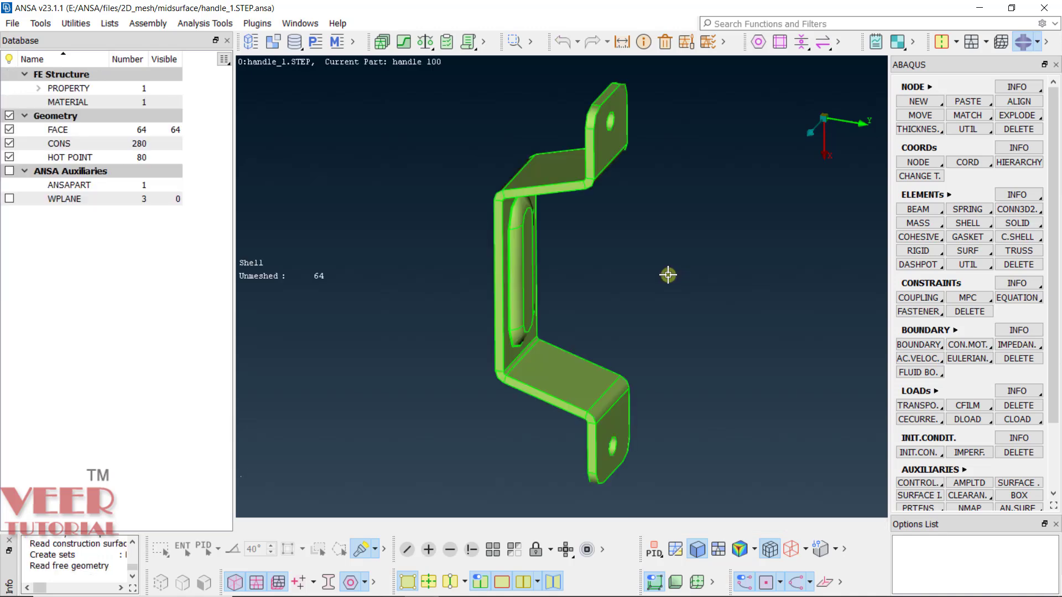
left_click_drag(522, 183, 592, 348, "ctrl")
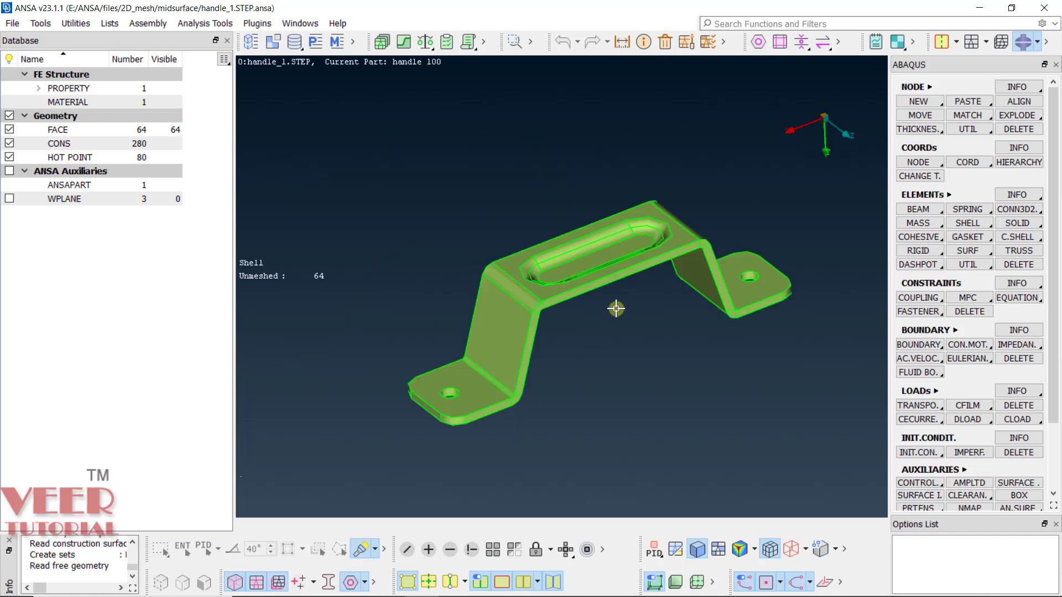
mouse_move(552, 317)
left_mouse_down("ctrl")
mouse_move(547, 227)
mouse_move(548, 315)
left_mouse_up("ctrl")
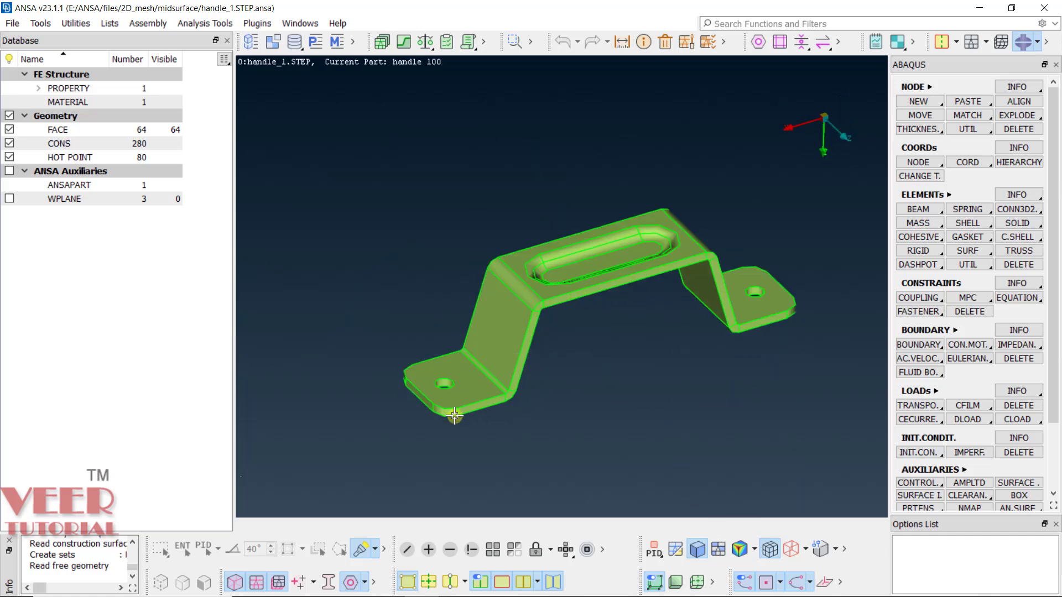
scroll(445, 409, "up", 5)
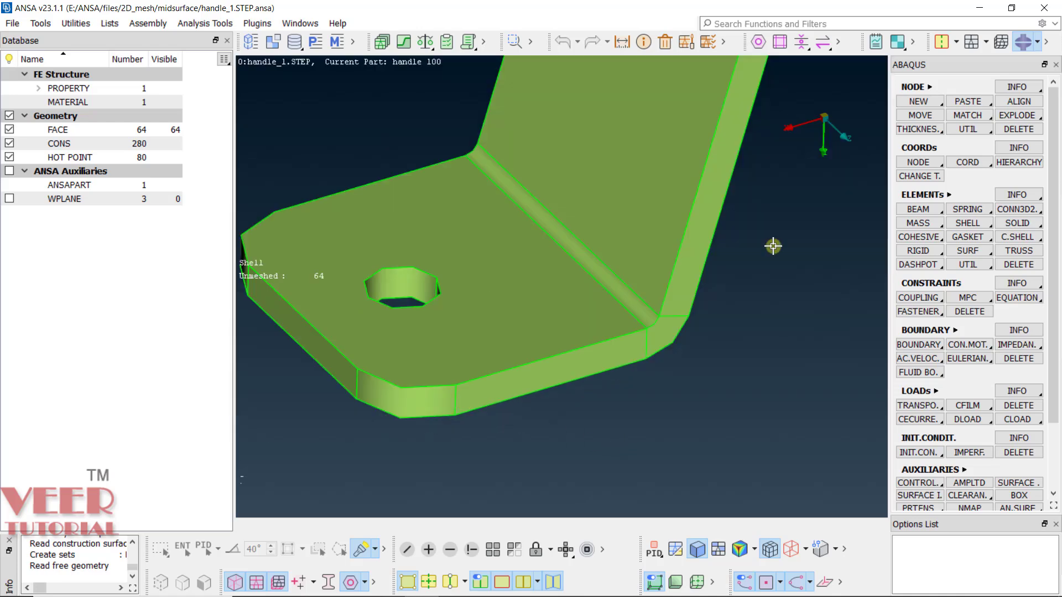
Measure the flange's thickness edge and faces: thickness 2.50, areas 631.56 and 473.29.
left_click(623, 42)
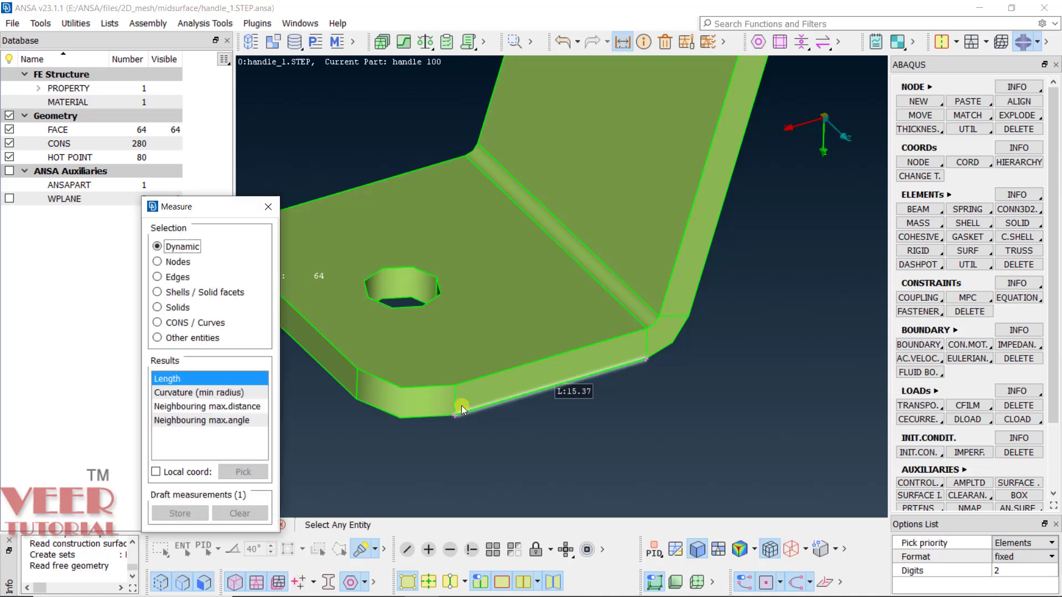
scroll(460, 402, "up", 5)
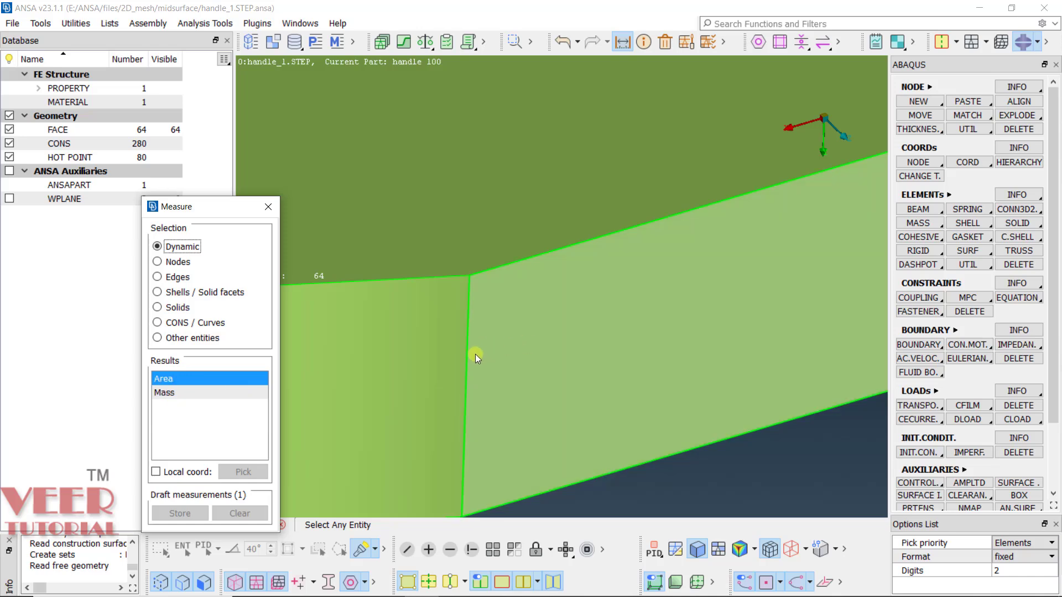
scroll(542, 353, "down", 5)
scroll(551, 280, "down", 3)
scroll(543, 258, "up", 8)
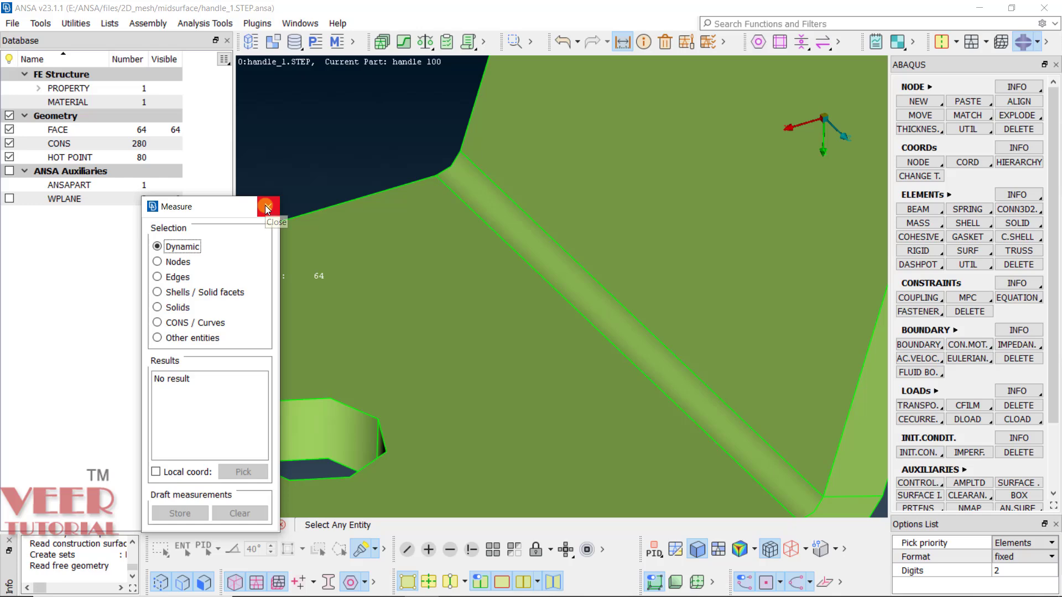
Close the Measure dialog and reorient the view to show the whole handle.
left_click(266, 208)
scroll(339, 268, "down", 8)
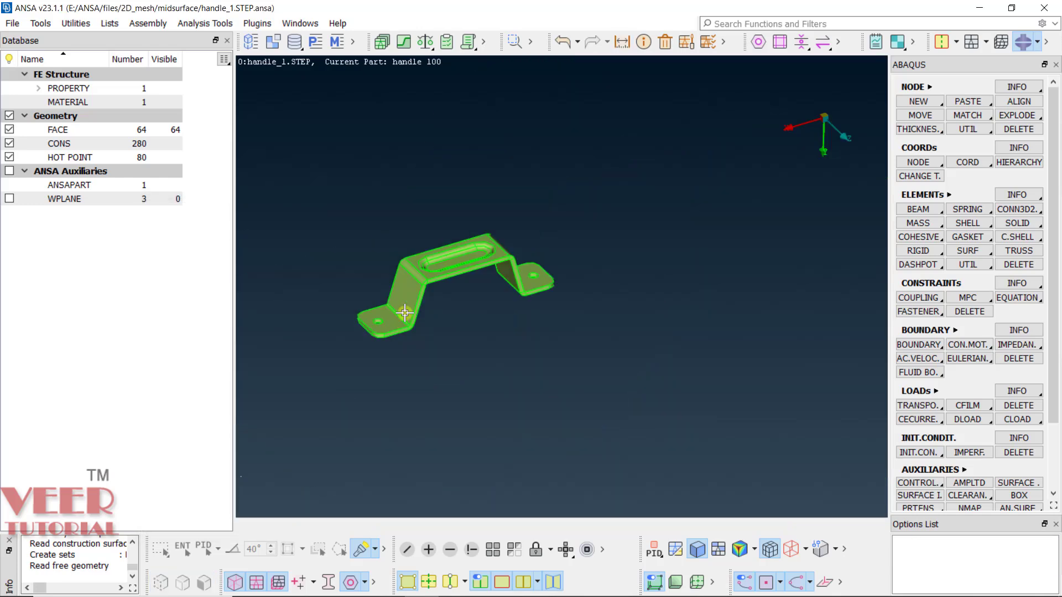
scroll(406, 310, "up", 4)
mouse_move(559, 315)
left_mouse_down("ctrl")
mouse_move(567, 286)
mouse_move(559, 315)
left_mouse_up("ctrl")
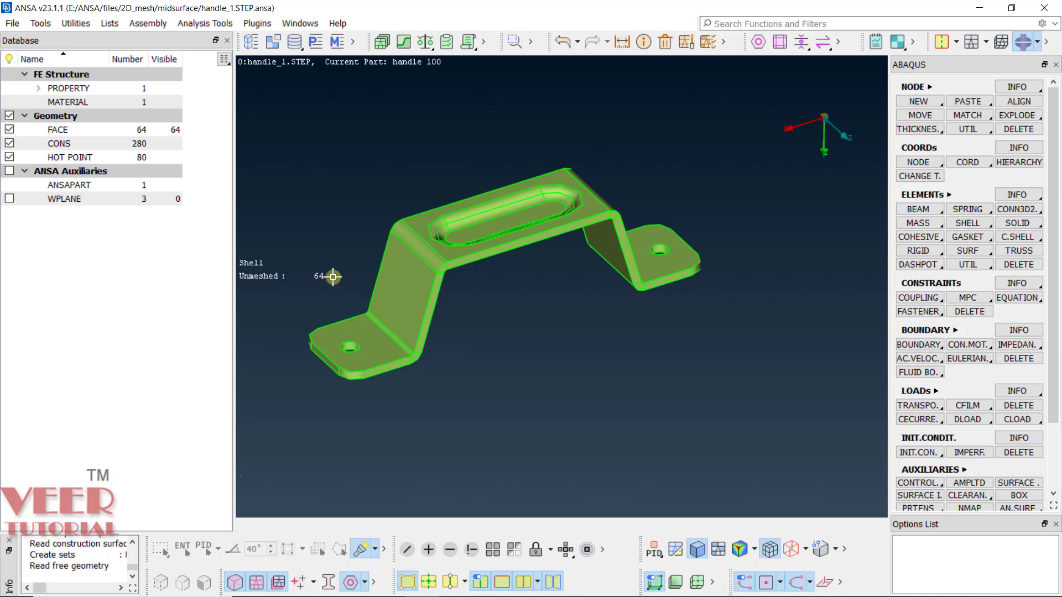
scroll(331, 298, "up", 3)
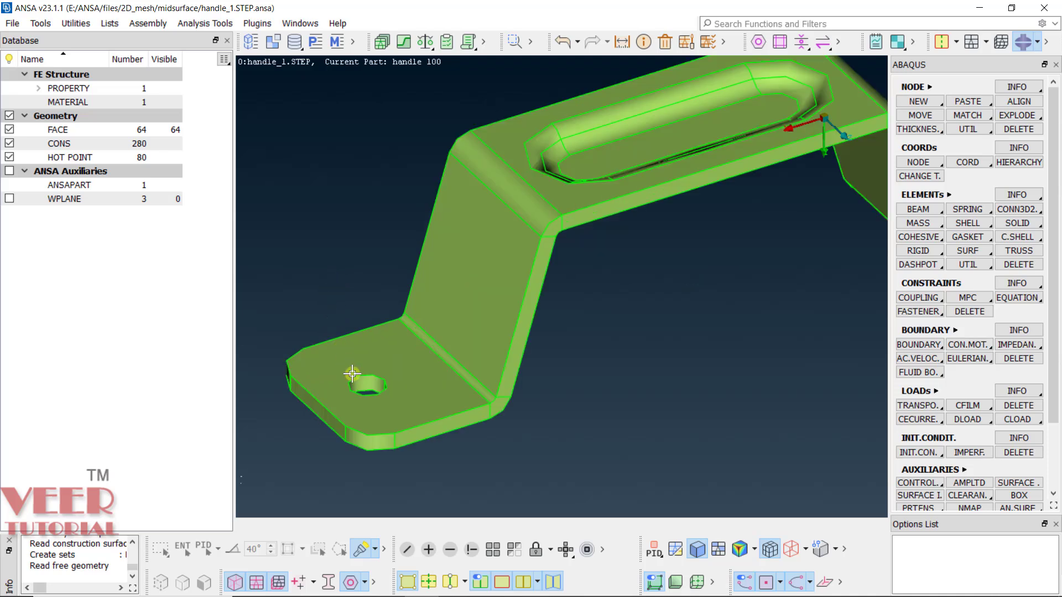
scroll(352, 374, "down", 3)
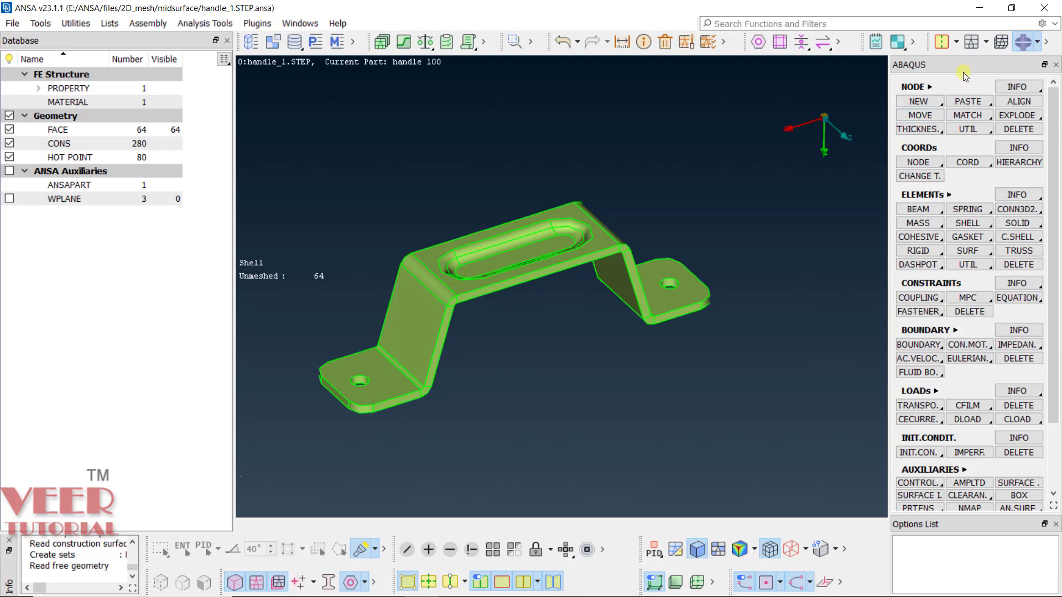
Switch the toolset to Classic Topo, briefly to Classic Mesh, ending on the TOPO panel.
left_click(956, 44)
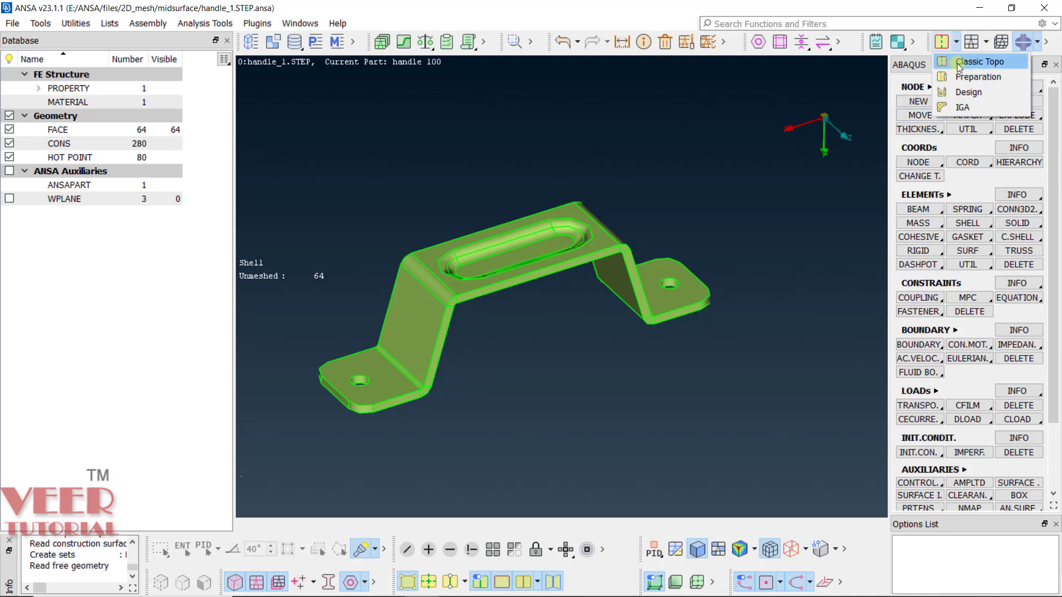
left_click(957, 62)
left_click(985, 42)
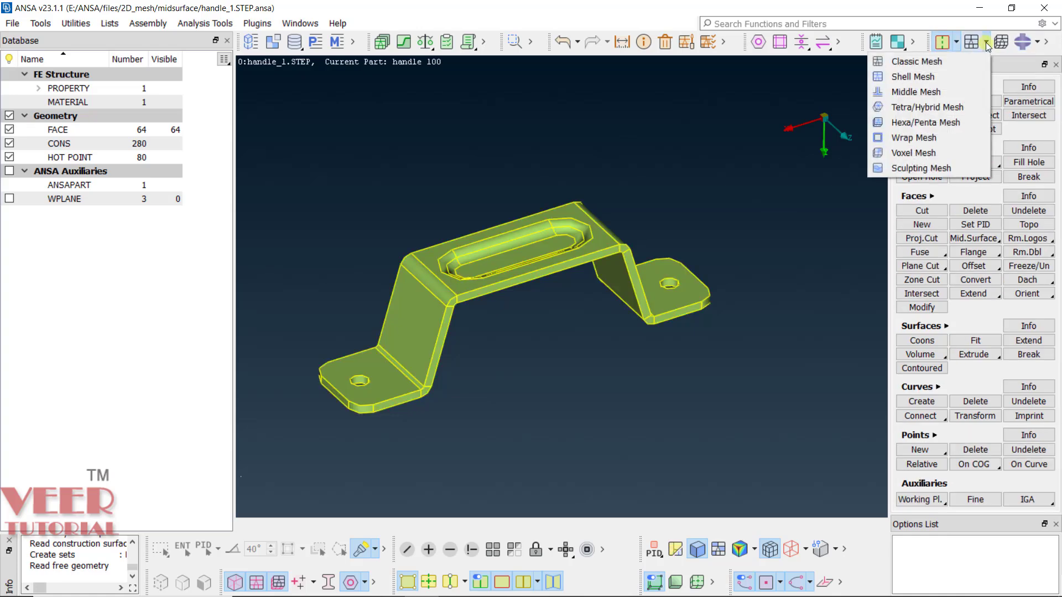
left_click(927, 63)
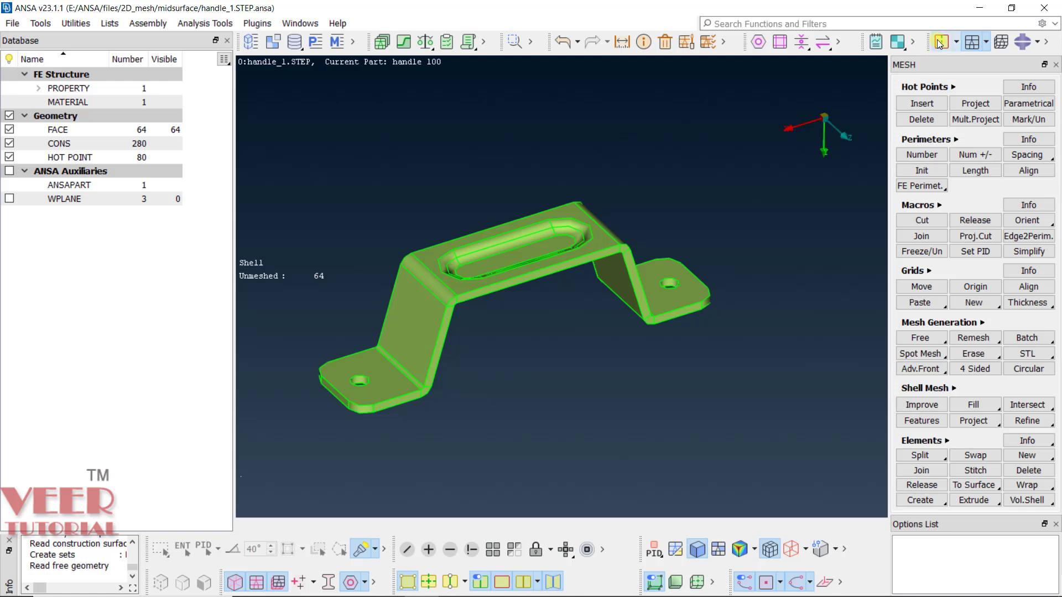
left_click(939, 43)
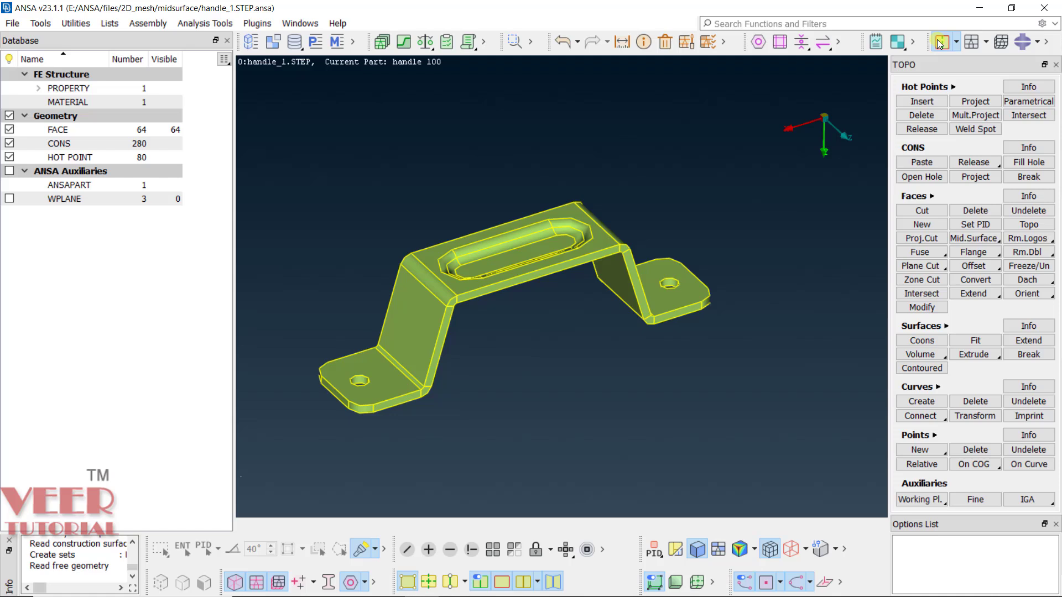
Start the Faces Offset function and rotate the handle to view its underside.
left_click(999, 268)
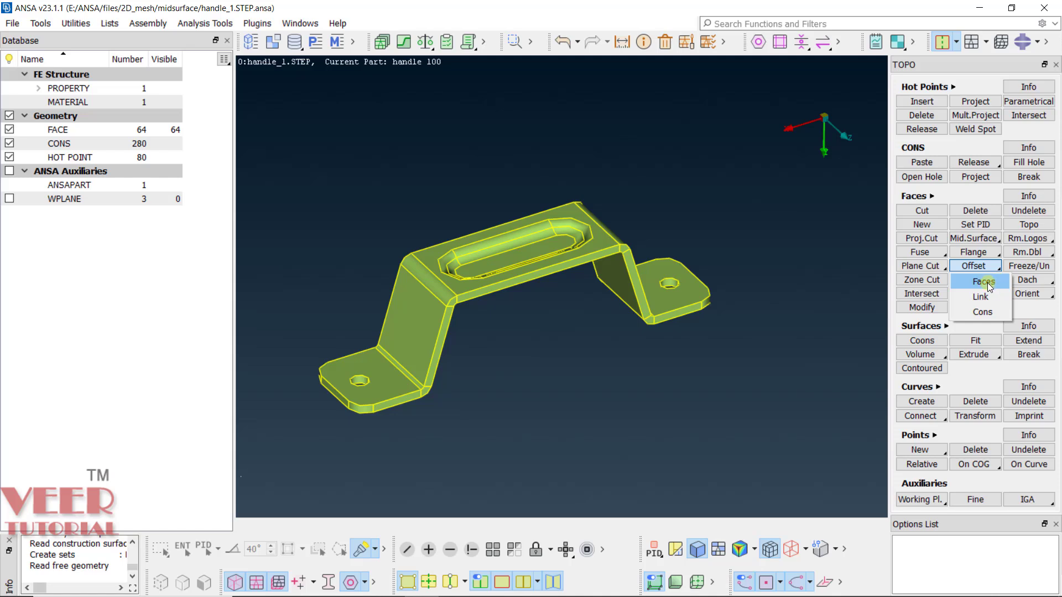
left_click(988, 285)
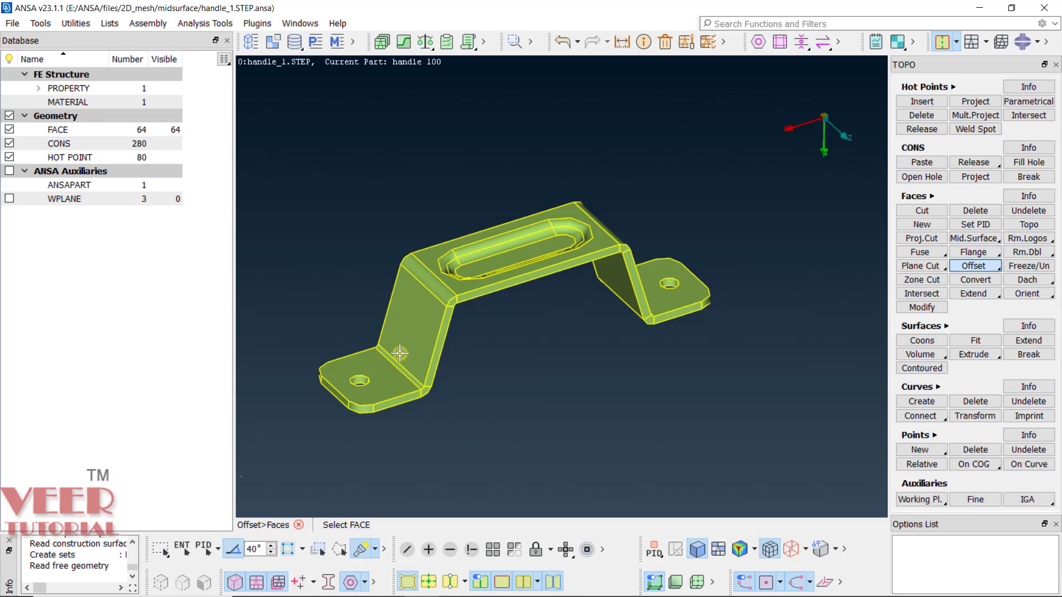
scroll(414, 351, "up", 4)
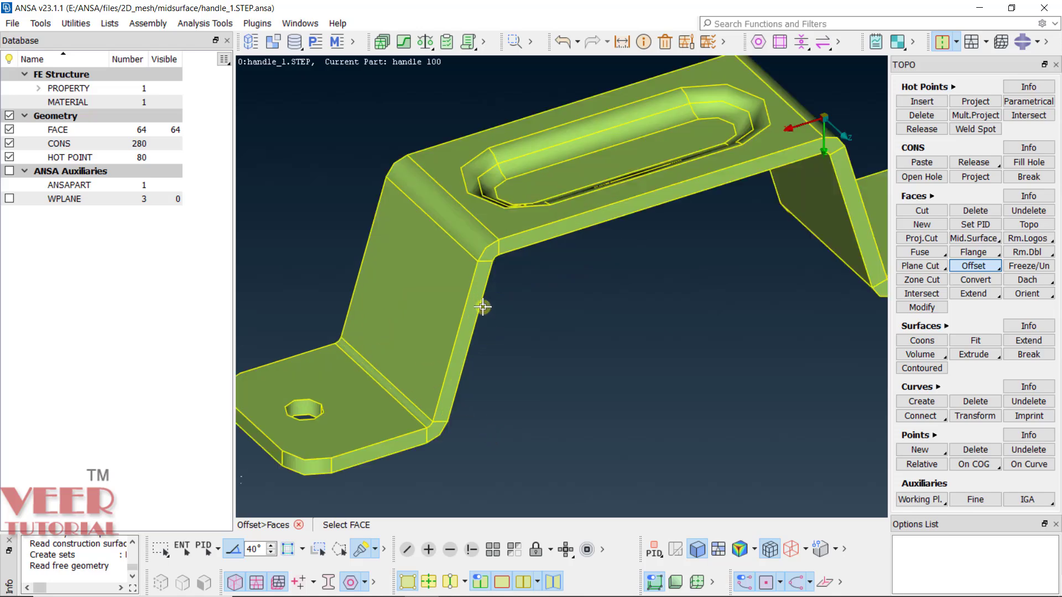
left_click_drag(484, 305, 554, 143, "ctrl")
scroll(553, 144, "up", 5)
scroll(493, 296, "down", 4)
left_click_drag(497, 294, 470, 330, "ctrl")
scroll(481, 340, "up", 3)
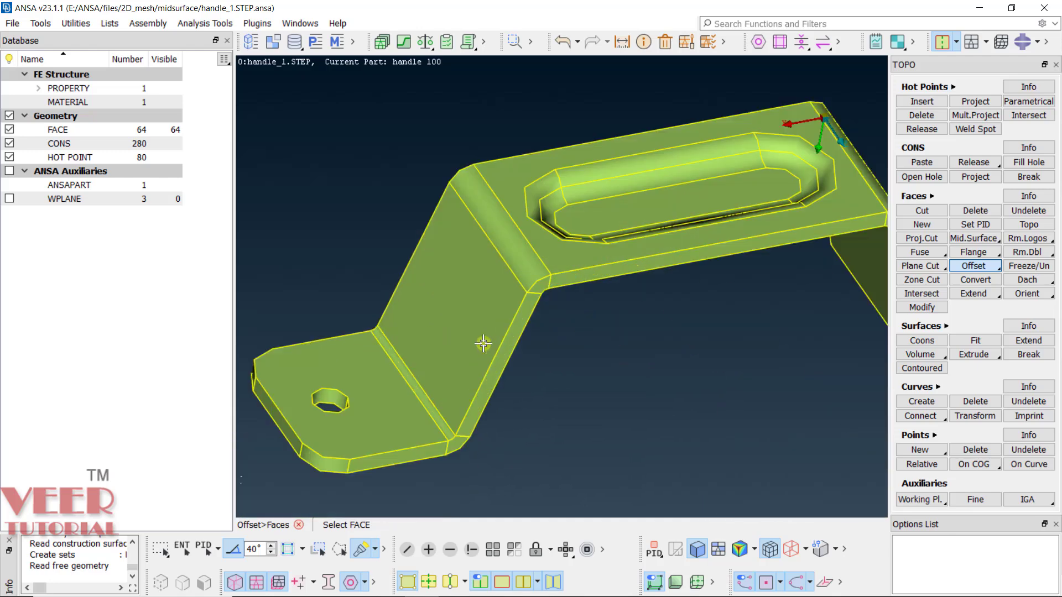
scroll(337, 372, "up", 3)
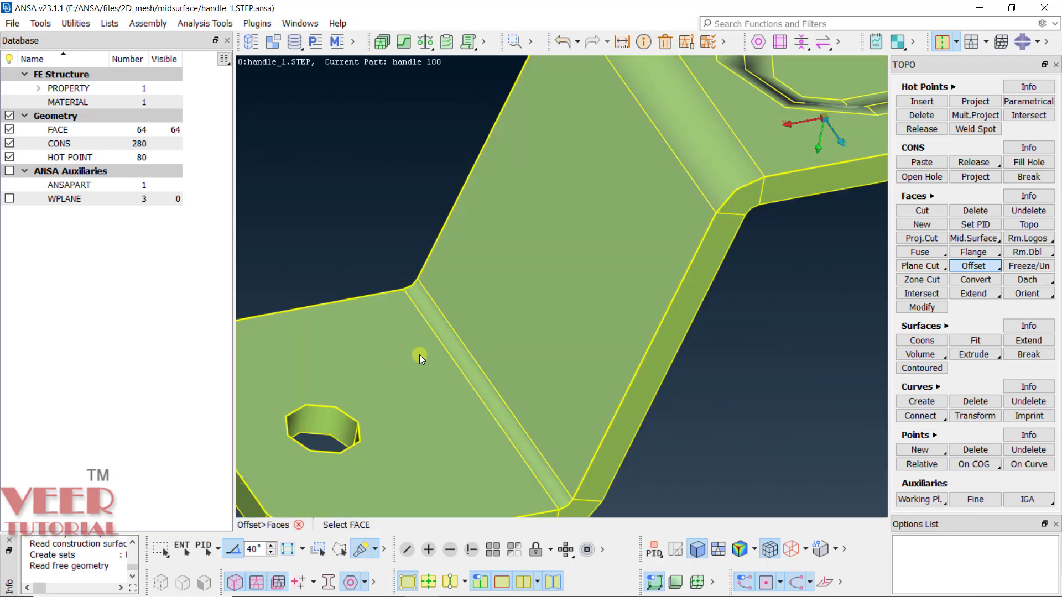
scroll(427, 354, "down", 3)
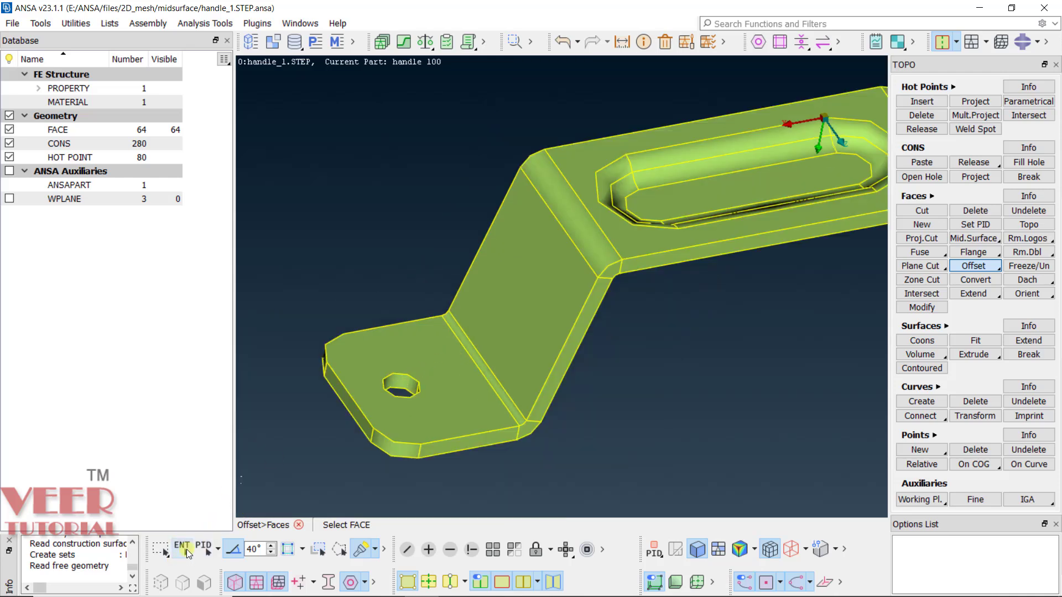
Pick the left flange face plus its connected top-side faces within the 40° feature angle.
left_click(187, 549)
left_click(426, 356)
left_click(440, 355)
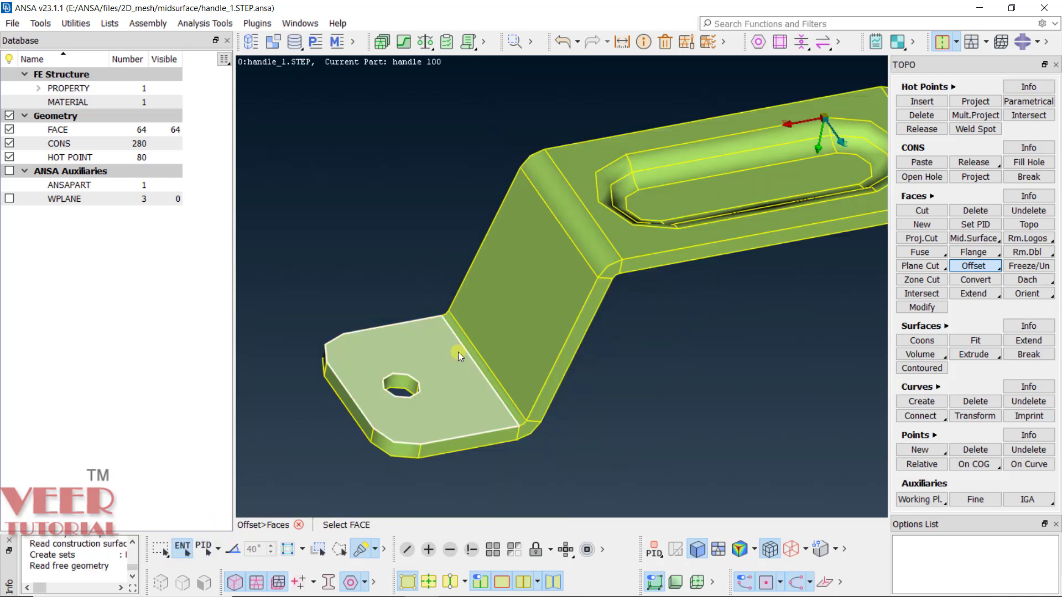
left_click(234, 552)
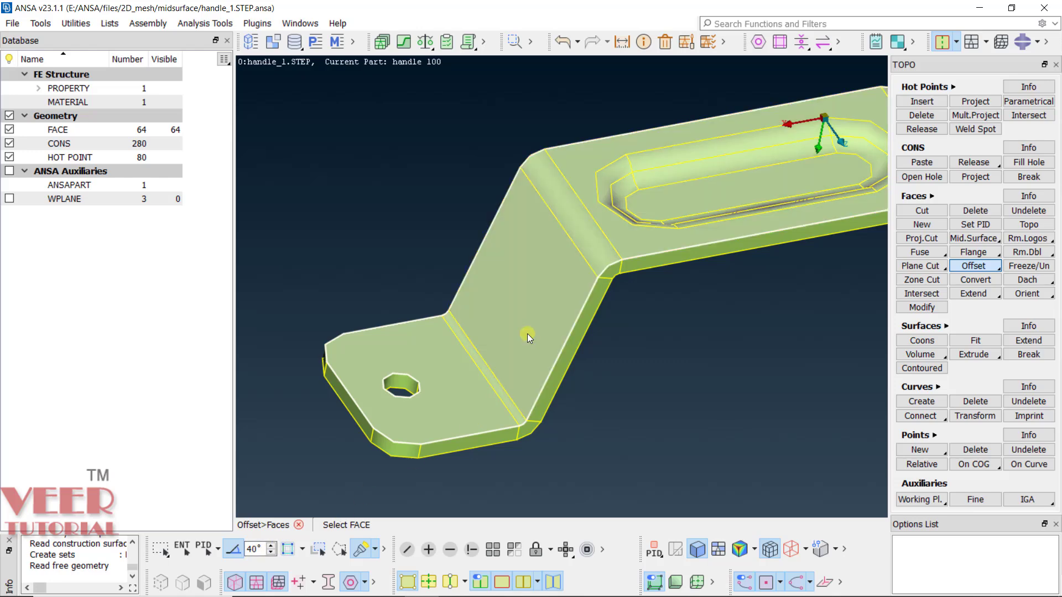
scroll(309, 344, "down", 5)
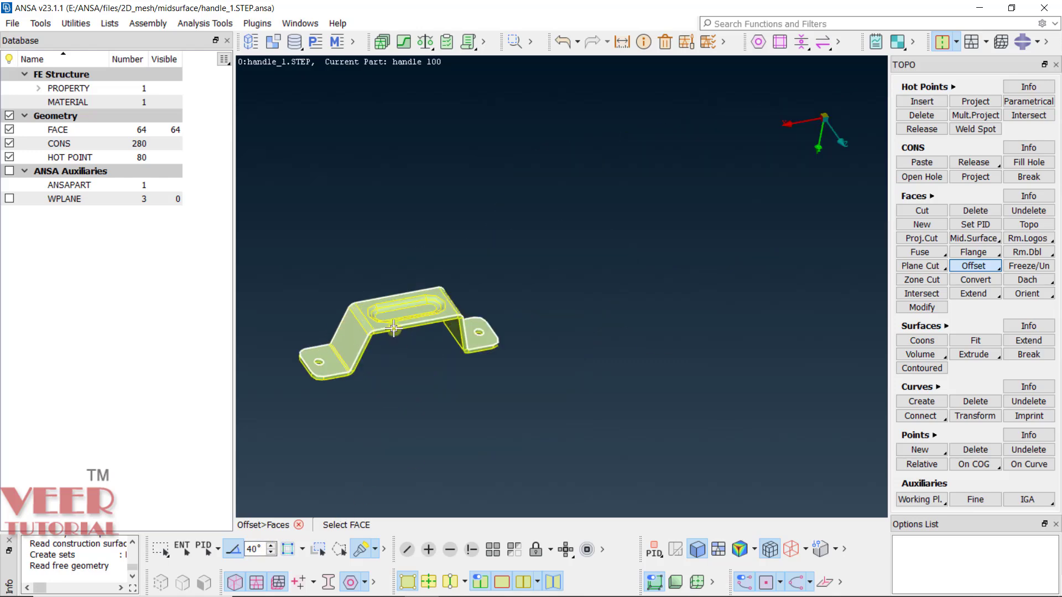
scroll(397, 328, "up", 5)
left_click_drag(612, 294, 588, 311, "ctrl")
scroll(587, 311, "down", 4)
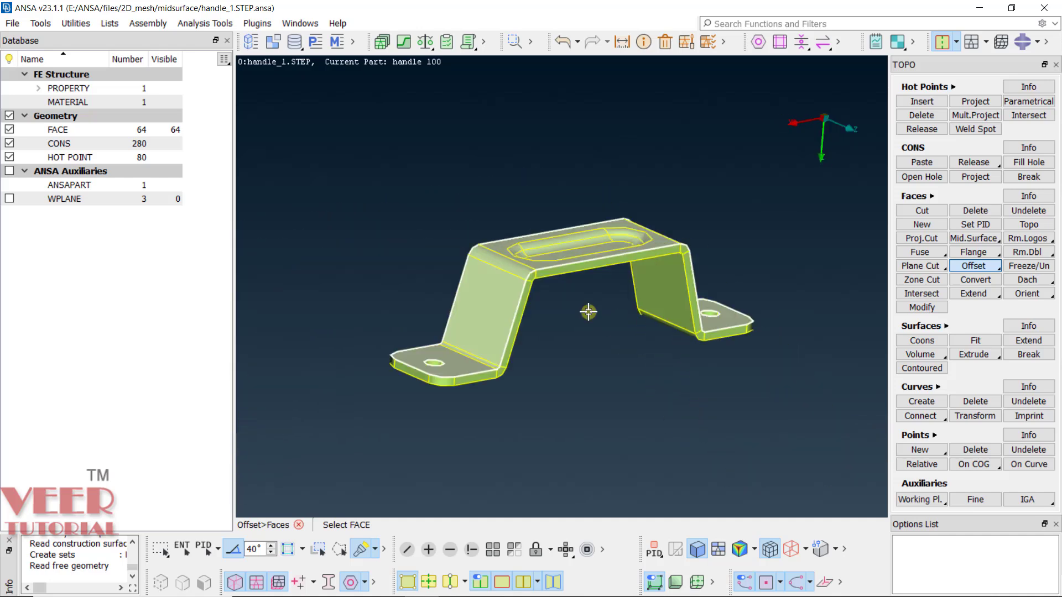
Confirm the picked faces, offset them by -1.25, and keep the original faces.
middle_click(623, 332)
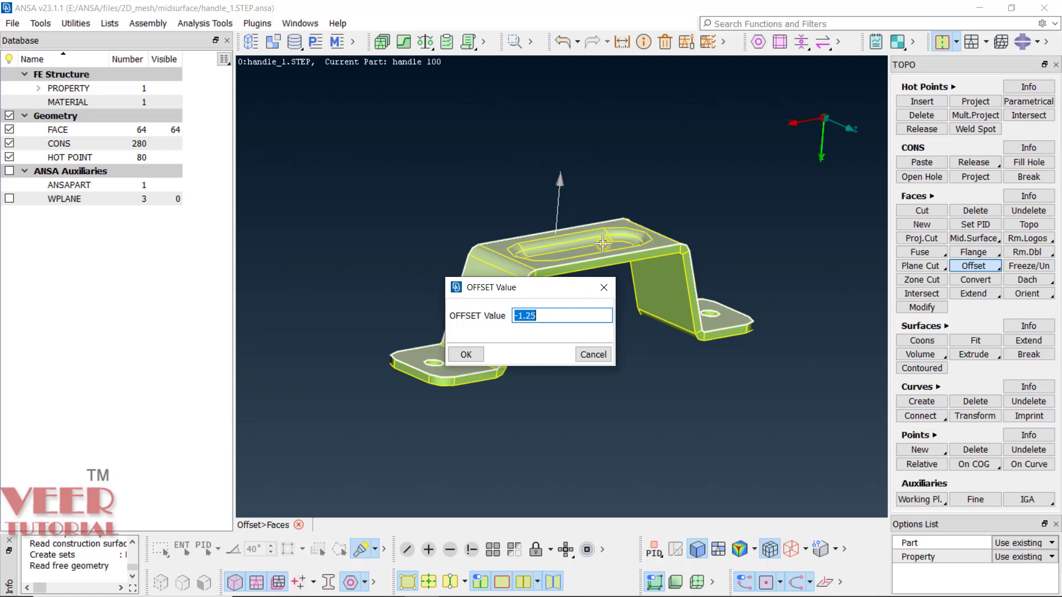
left_click_drag(639, 228, 576, 234, "ctrl")
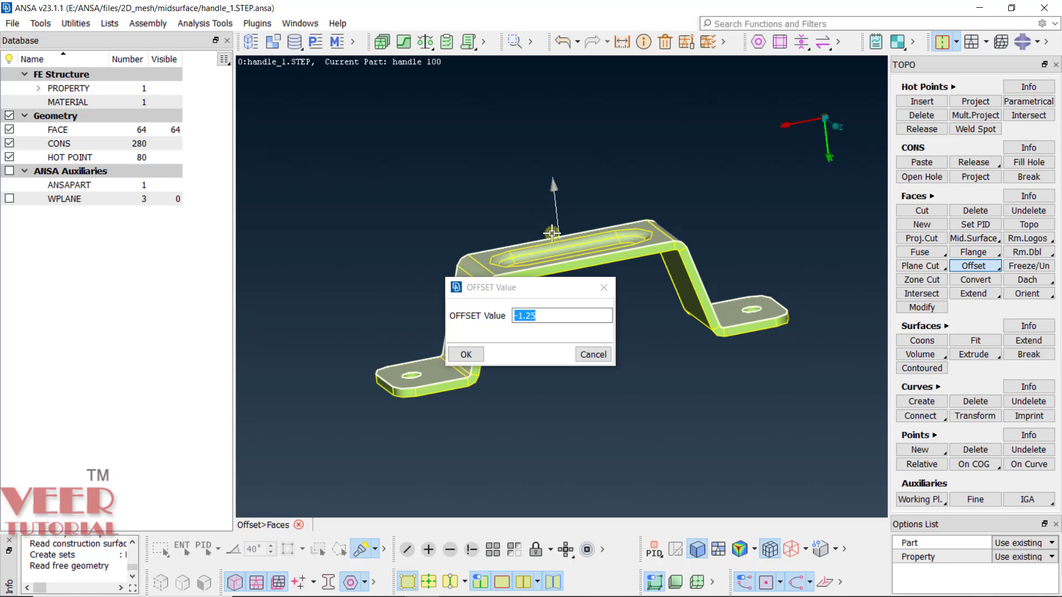
scroll(564, 246, "up", 3)
left_click(542, 313)
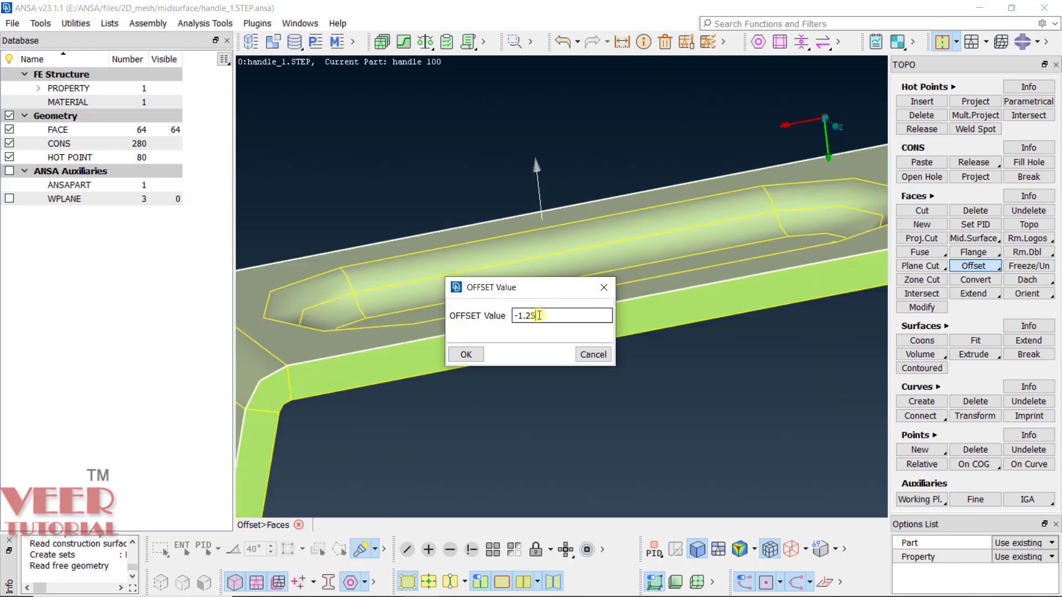
left_click(467, 353)
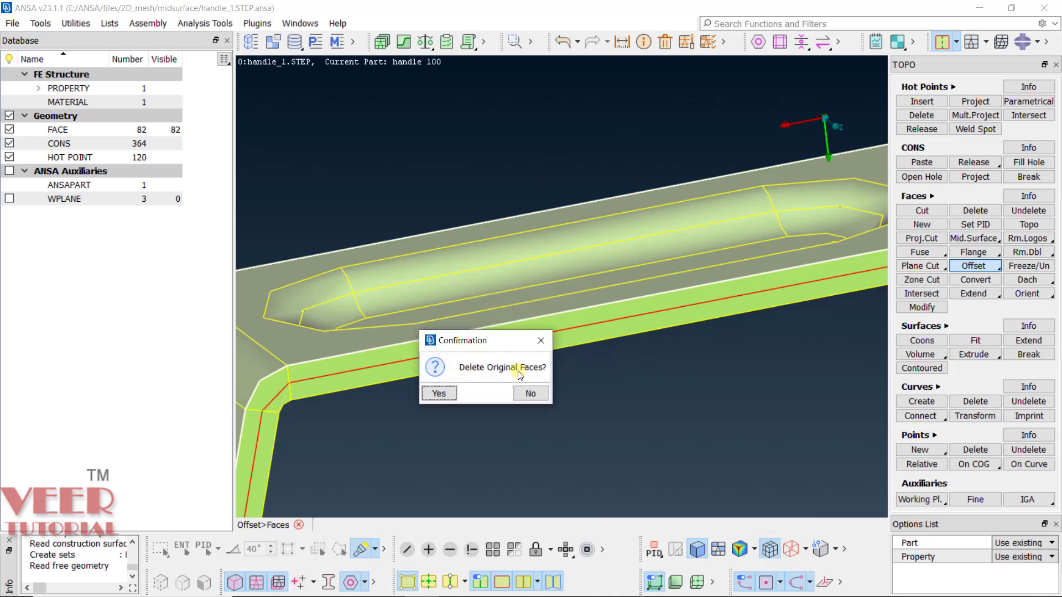
left_click(530, 393)
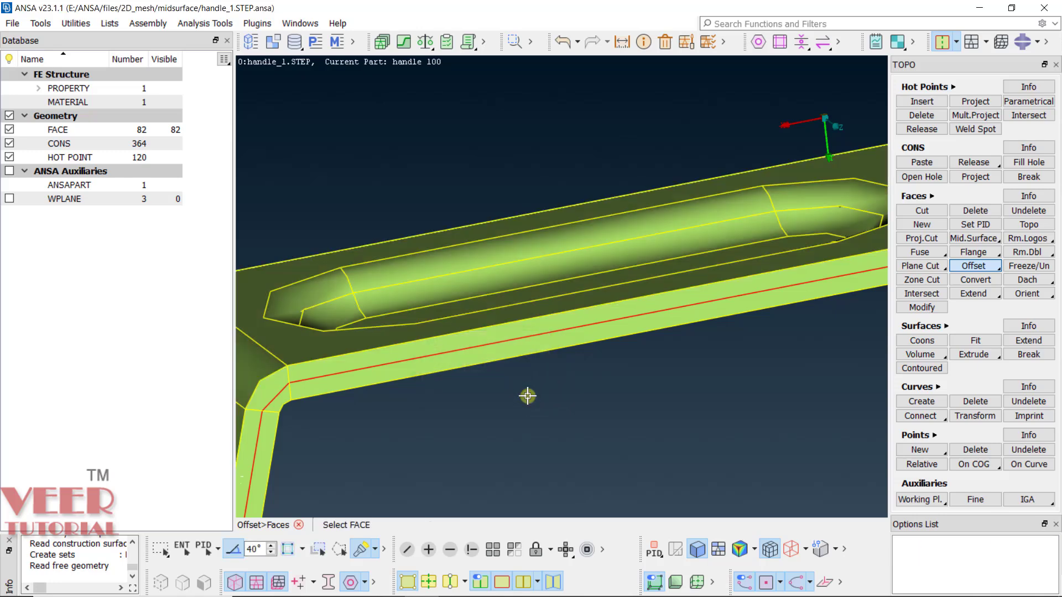
scroll(522, 255, "down", 5)
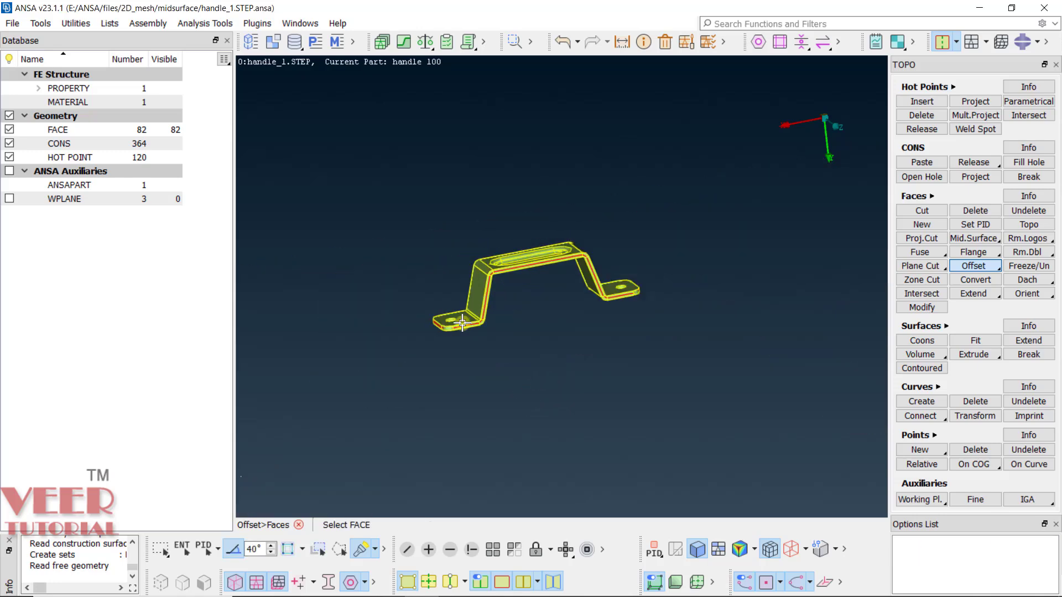
scroll(450, 327, "up", 4)
scroll(479, 299, "up", 3)
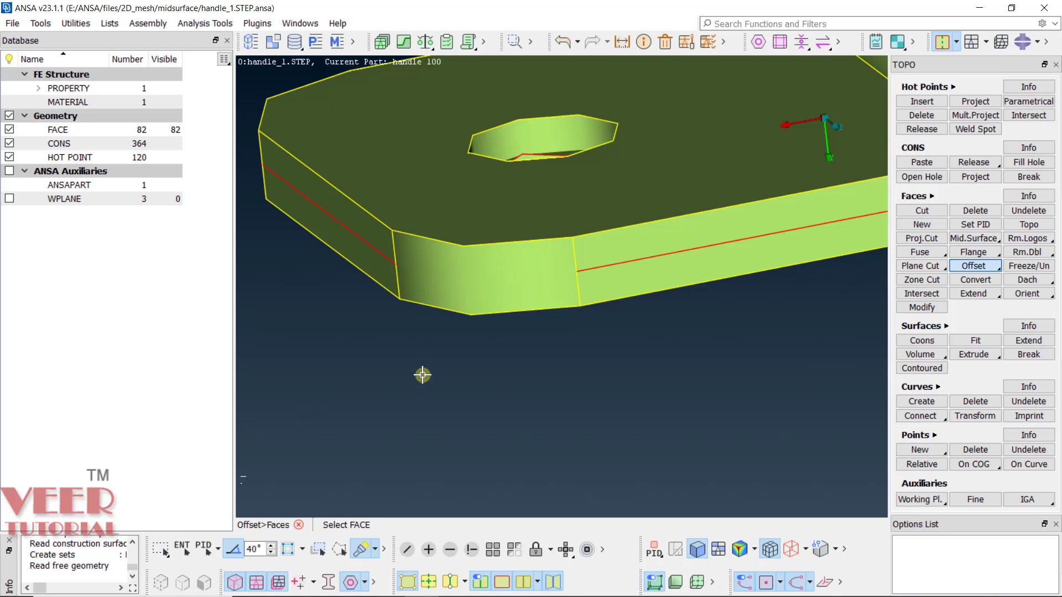
scroll(507, 379, "down", 3)
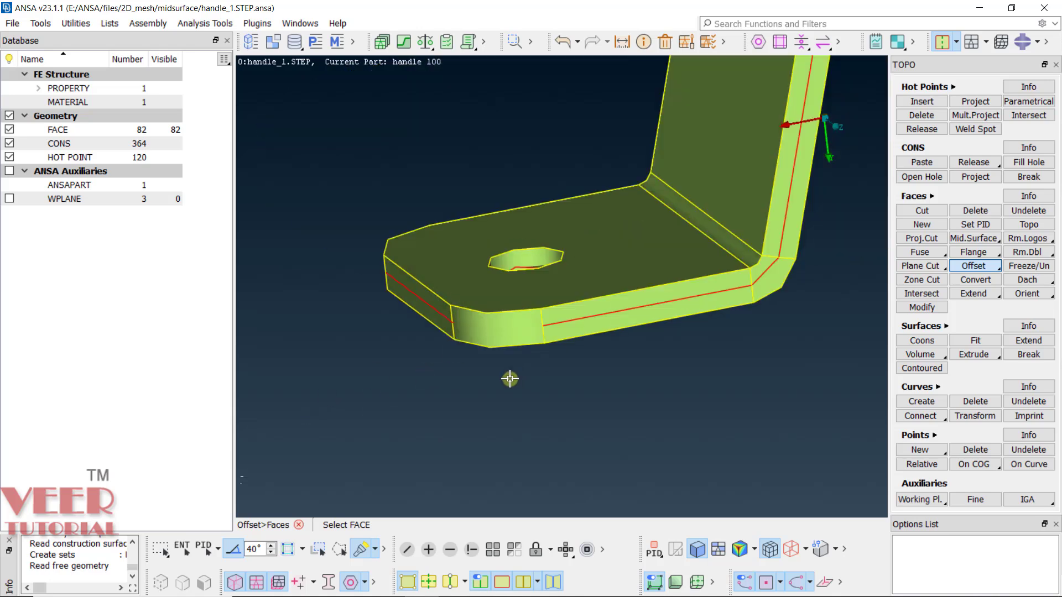
mouse_move(597, 268)
left_mouse_down("ctrl")
mouse_move(616, 323)
mouse_move(625, 293)
mouse_move(598, 268)
mouse_move(580, 270)
left_mouse_up("ctrl")
scroll(398, 368, "down", 3)
scroll(398, 368, "down", 2)
scroll(420, 342, "up", 5)
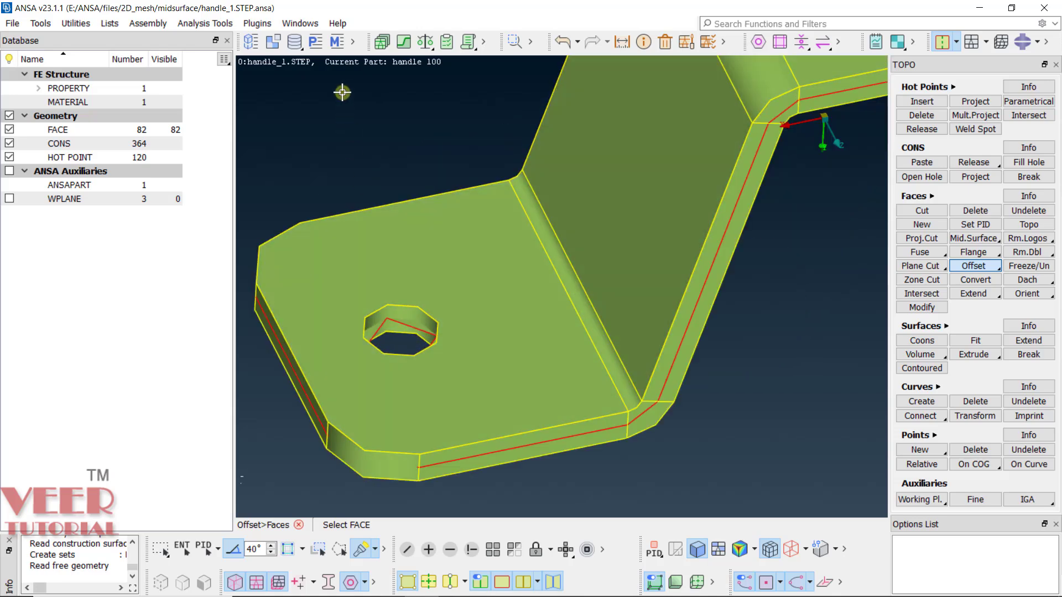
Create a new SHELL_SECTION shell property named 'mid' (ID 774) in the Properties list.
left_click(316, 47)
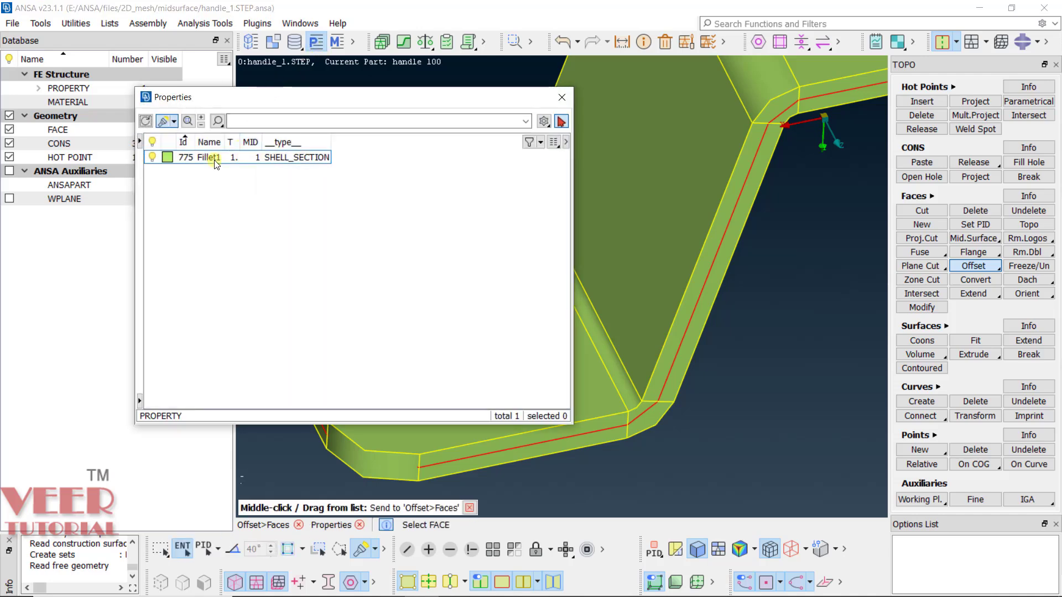
left_click(215, 158)
left_click(227, 207)
right_click(229, 207)
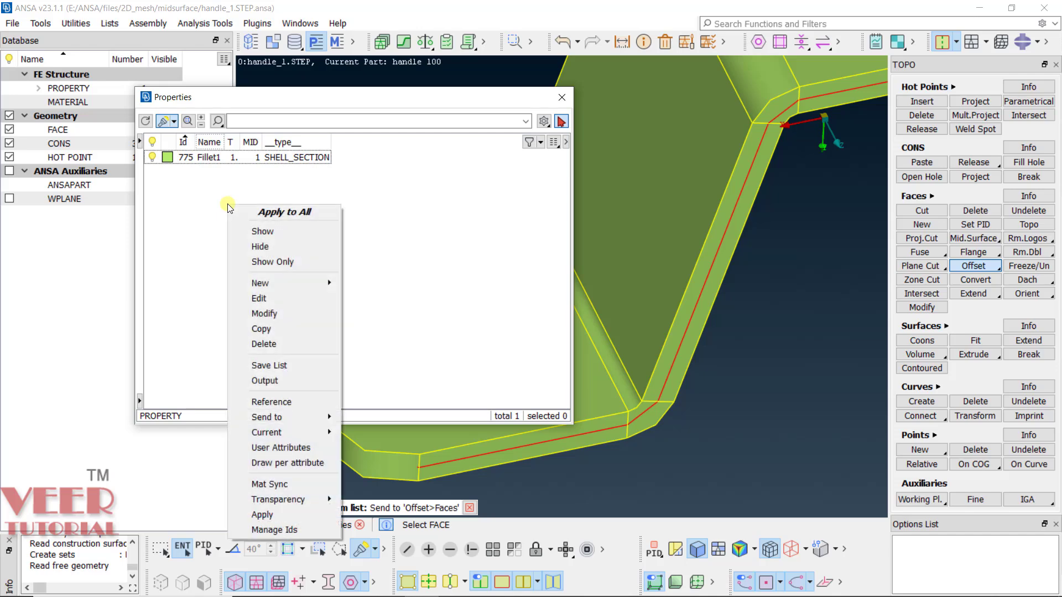
mouse_move(293, 282)
mouse_move(470, 238)
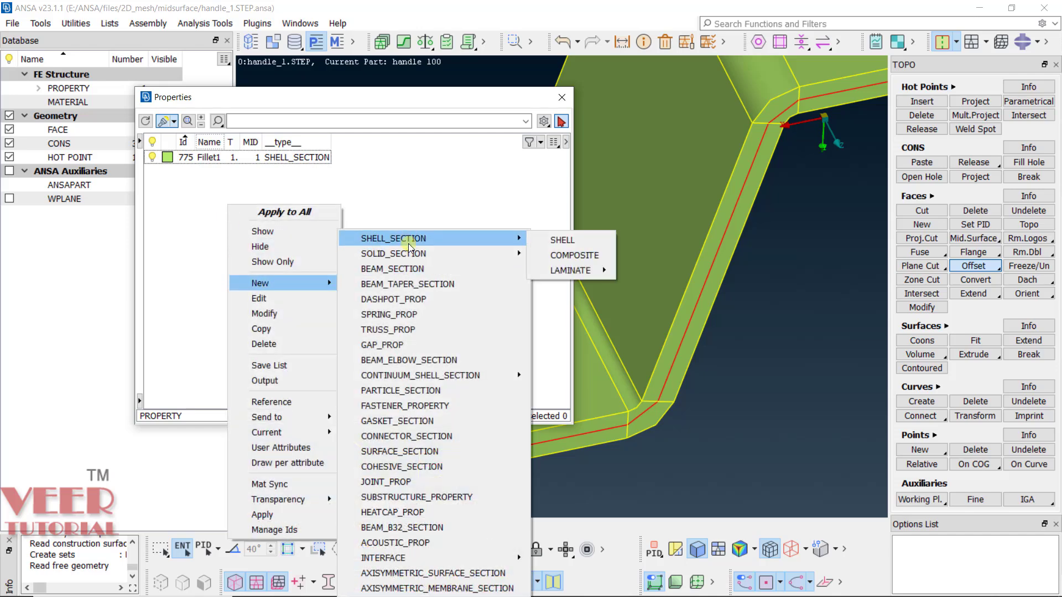
left_click(592, 242)
key("shift+Left")
key("shift+Left")
key("shift+Left")
key("shift+Left")
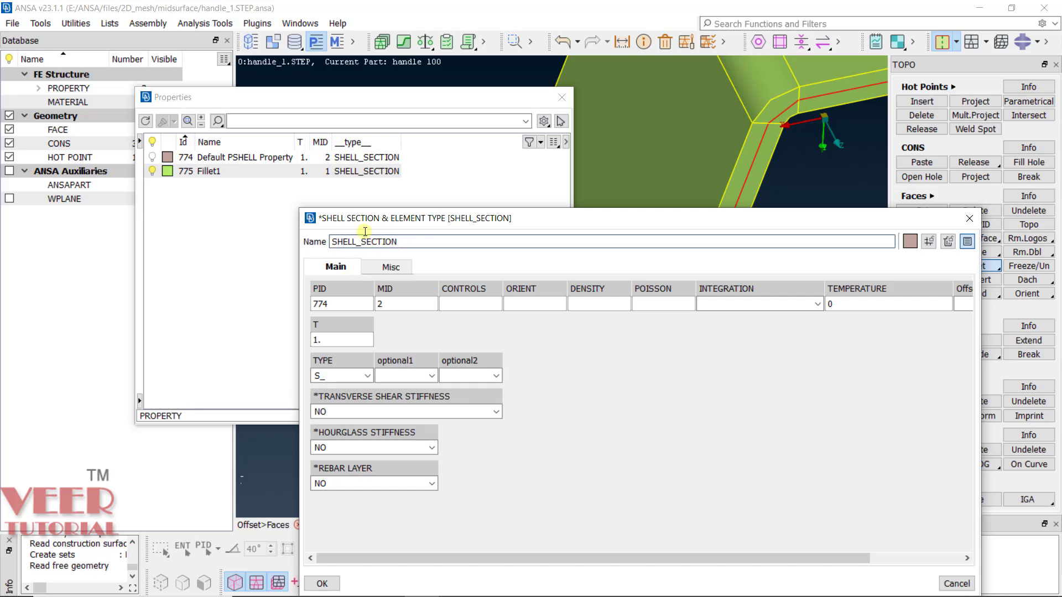
key("shift+Home")
type("m")
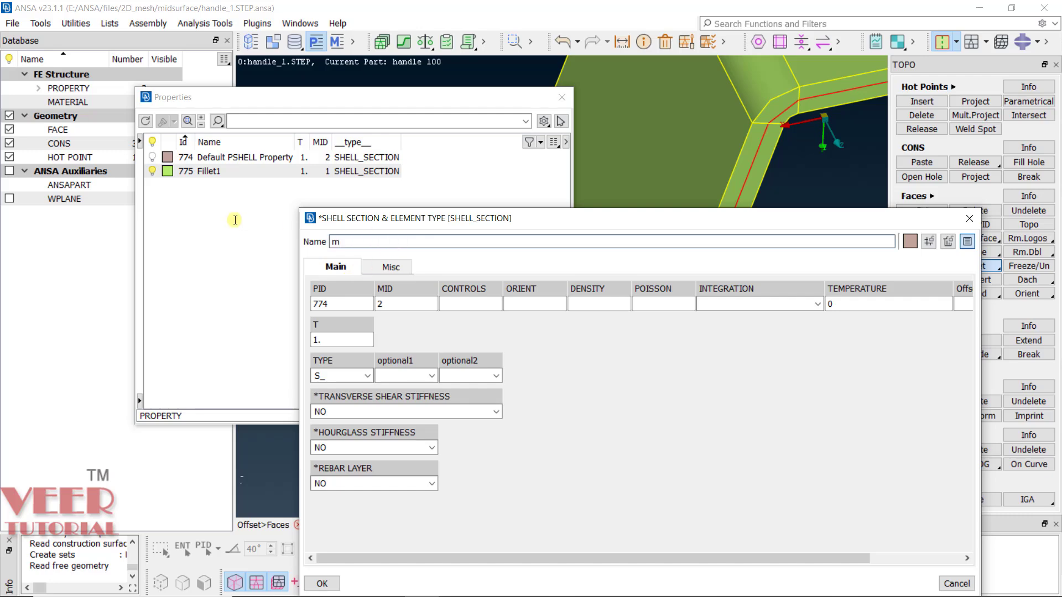
left_click(322, 583)
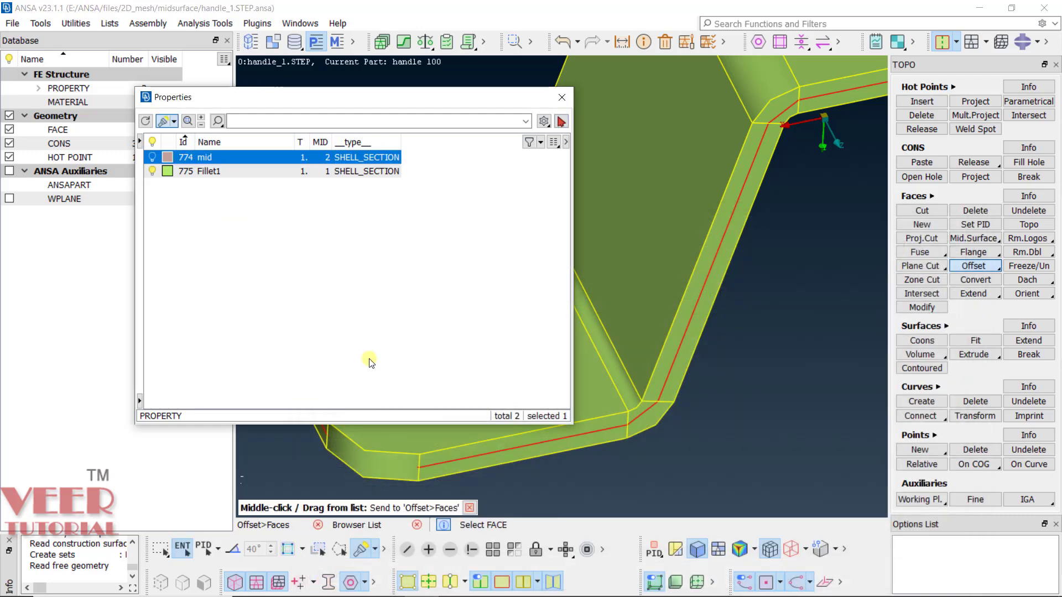
Make mid the active property and pick the foot's top face with Not picking enabled.
left_click(220, 177)
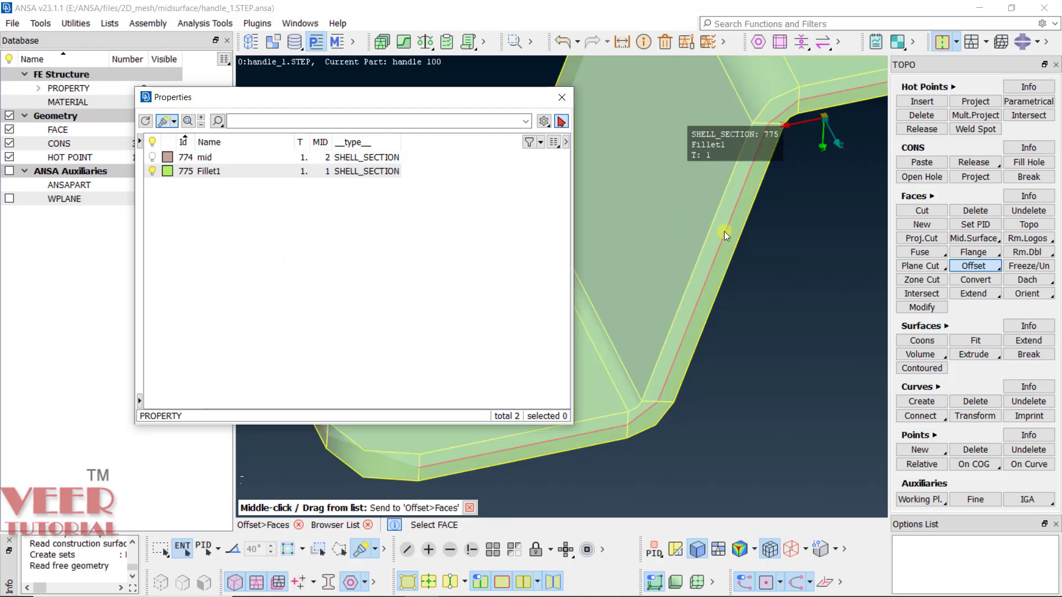
left_click(215, 158)
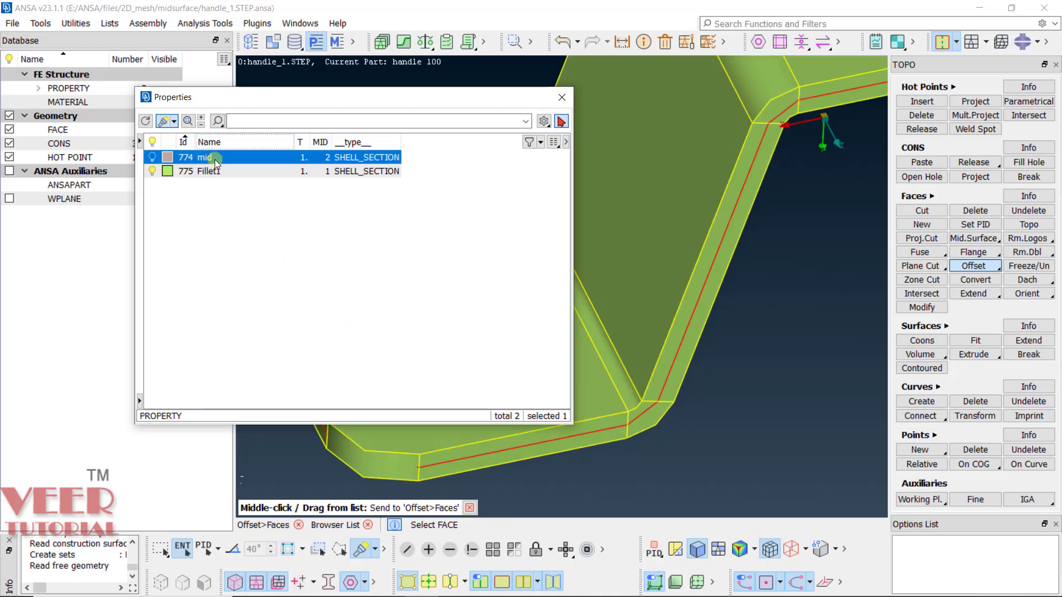
left_click(568, 105)
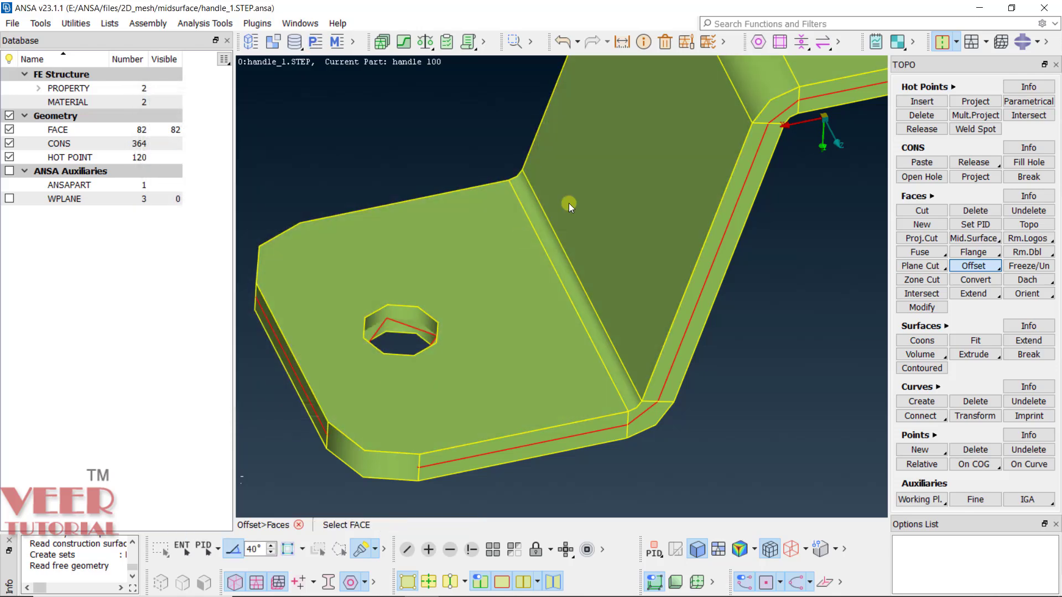
left_click(412, 438)
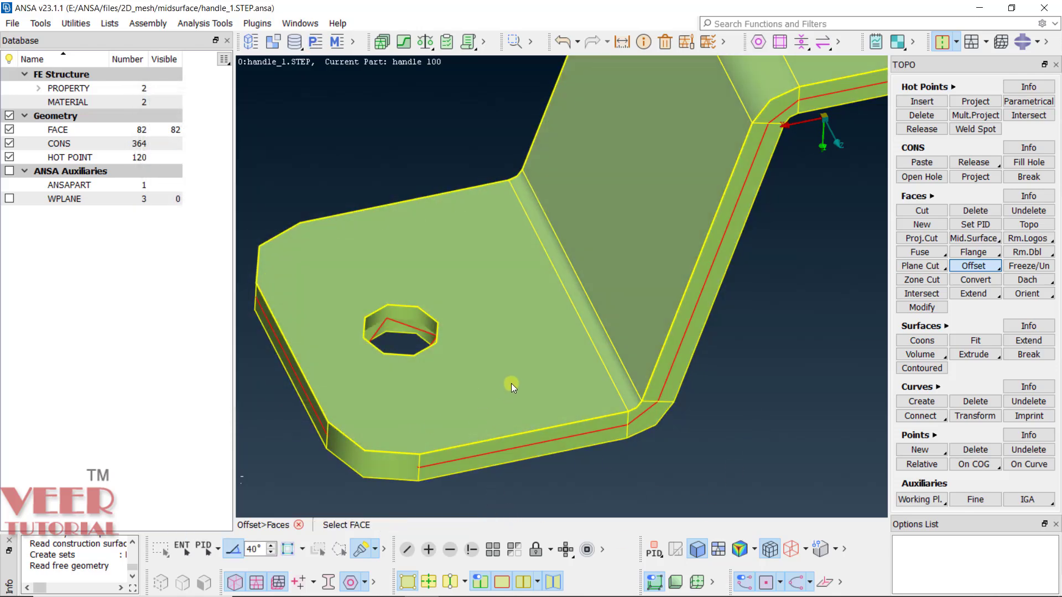
left_click(453, 548)
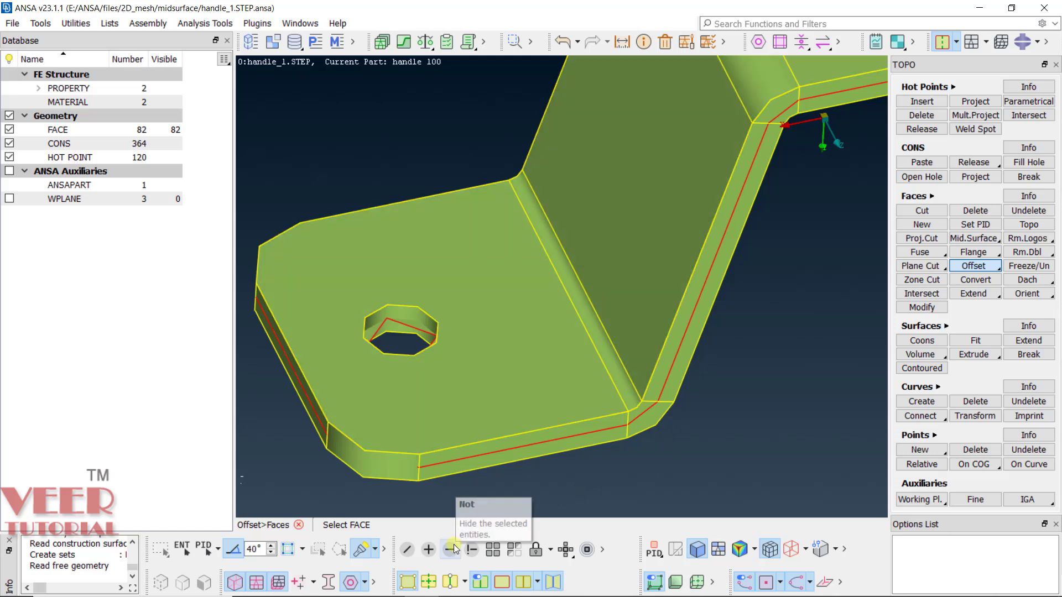
left_click(186, 555)
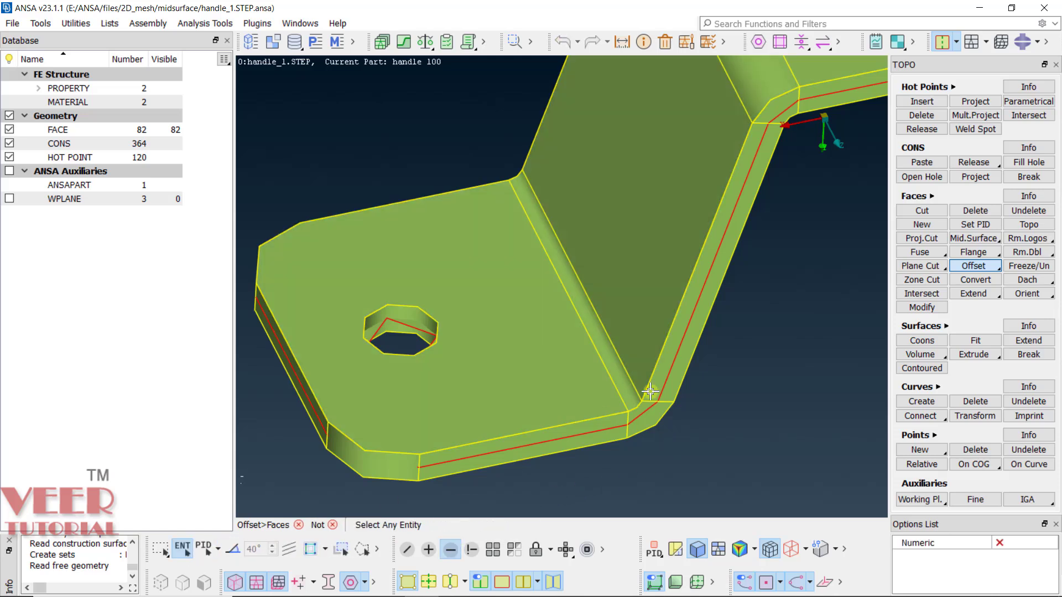
left_click(548, 331)
middle_click(542, 334)
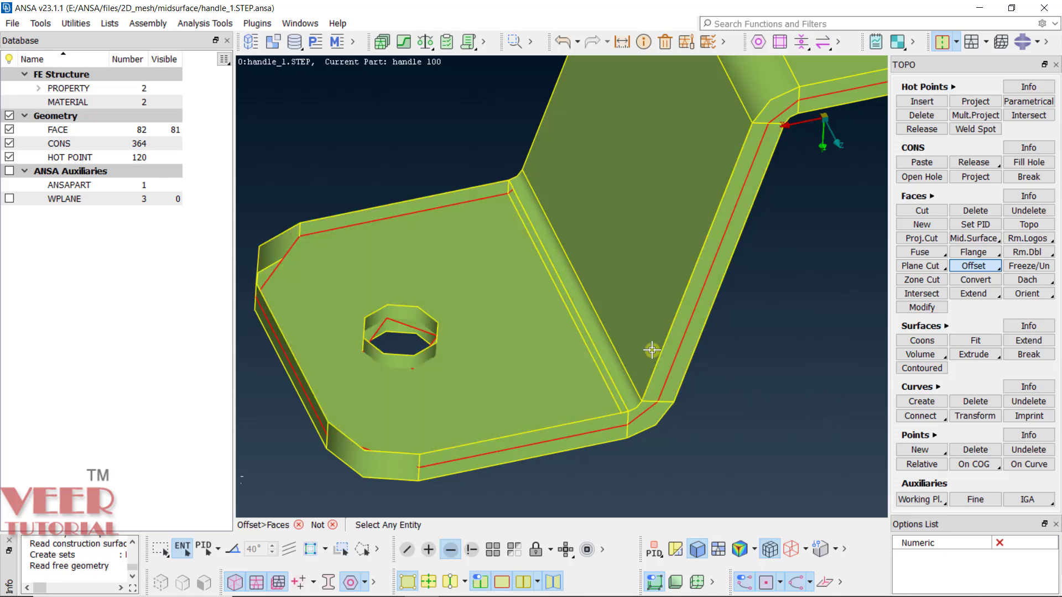
Hide the hole's front and back wall faces, then offset the foot's large flat face.
left_click_drag(652, 350, 665, 310, "ctrl")
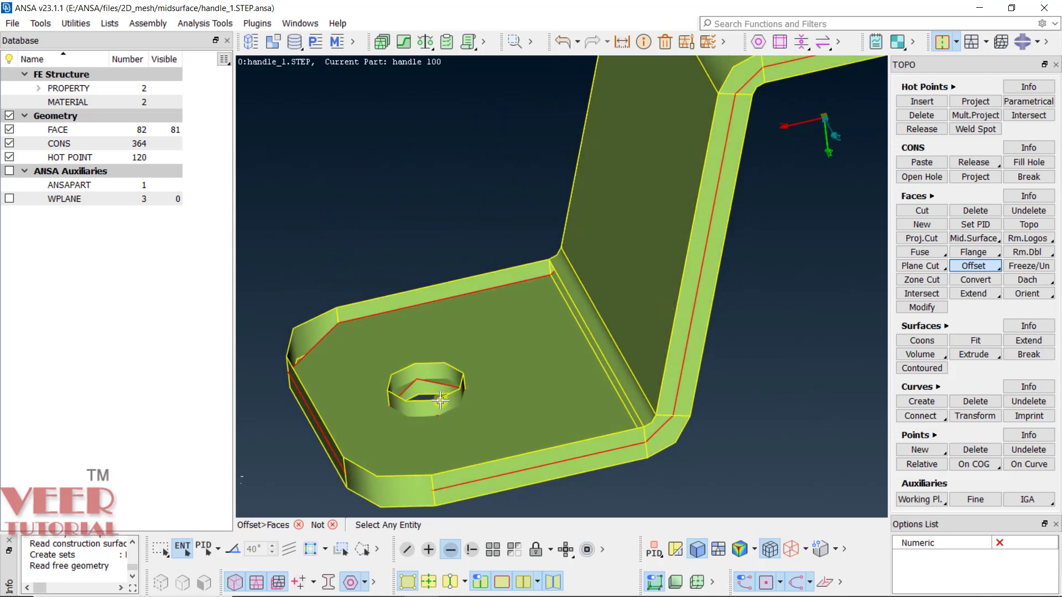
scroll(443, 400, "up", 4)
scroll(502, 385, "down", 3)
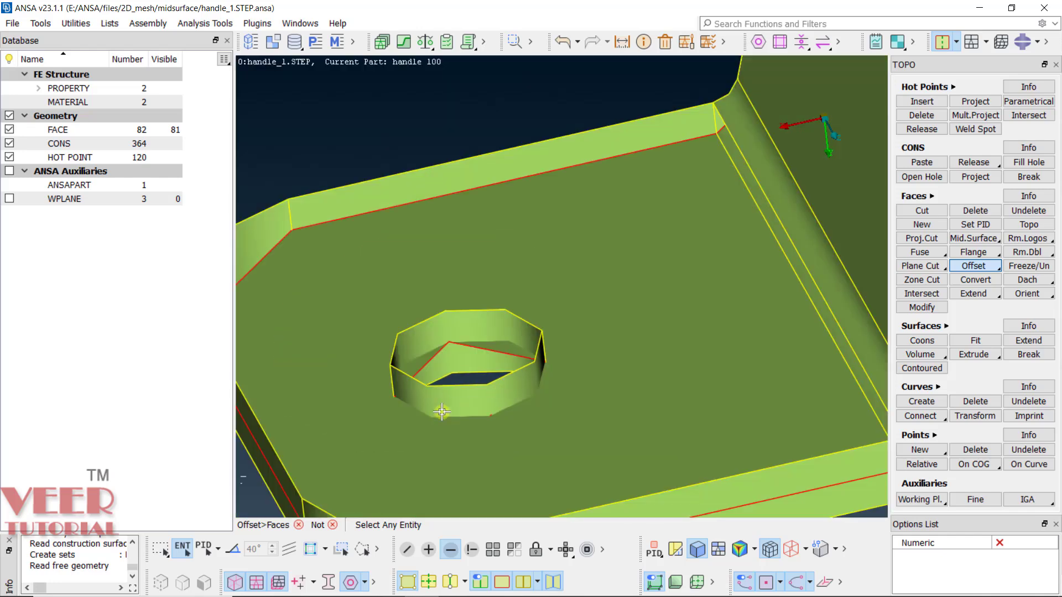
left_click(512, 386)
left_click(490, 328)
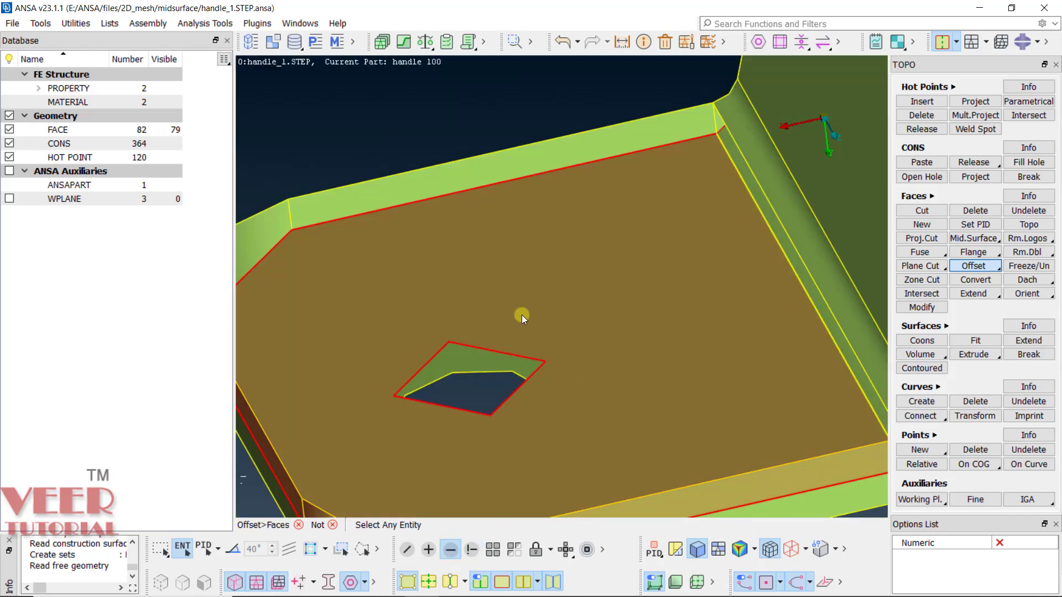
scroll(507, 308, "down", 4)
mouse_move(548, 313)
left_mouse_down("ctrl")
mouse_move(569, 347)
mouse_move(565, 309)
left_mouse_up("ctrl")
scroll(492, 323, "up", 5)
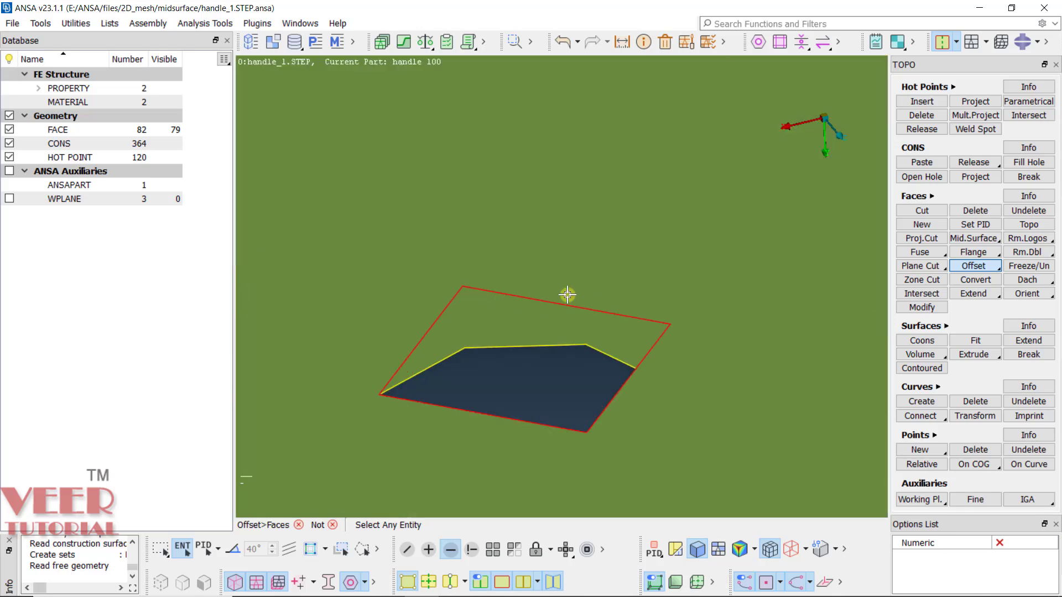
scroll(465, 316, "down", 3)
left_click(464, 326)
middle_click(494, 309)
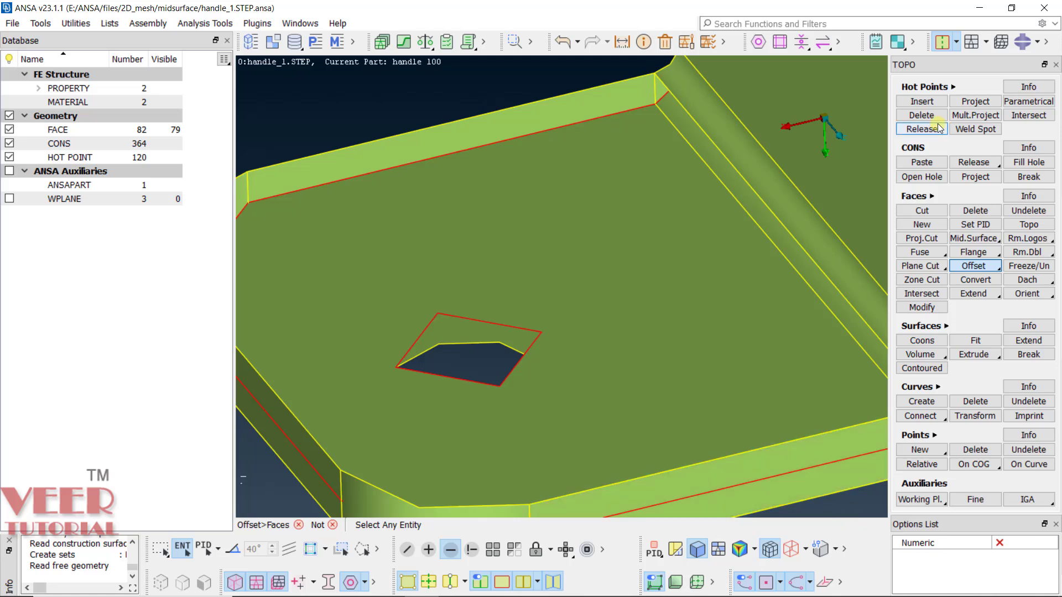
Assign the 774 mid property to the foot's feature-connected faces with Set PID.
left_click(982, 227)
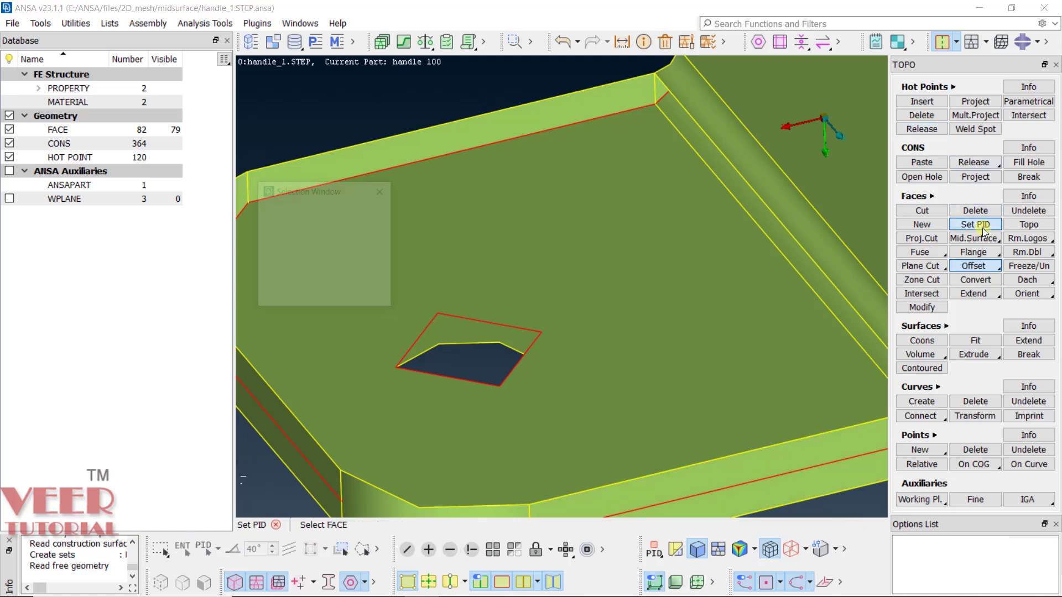
middle_click(576, 174)
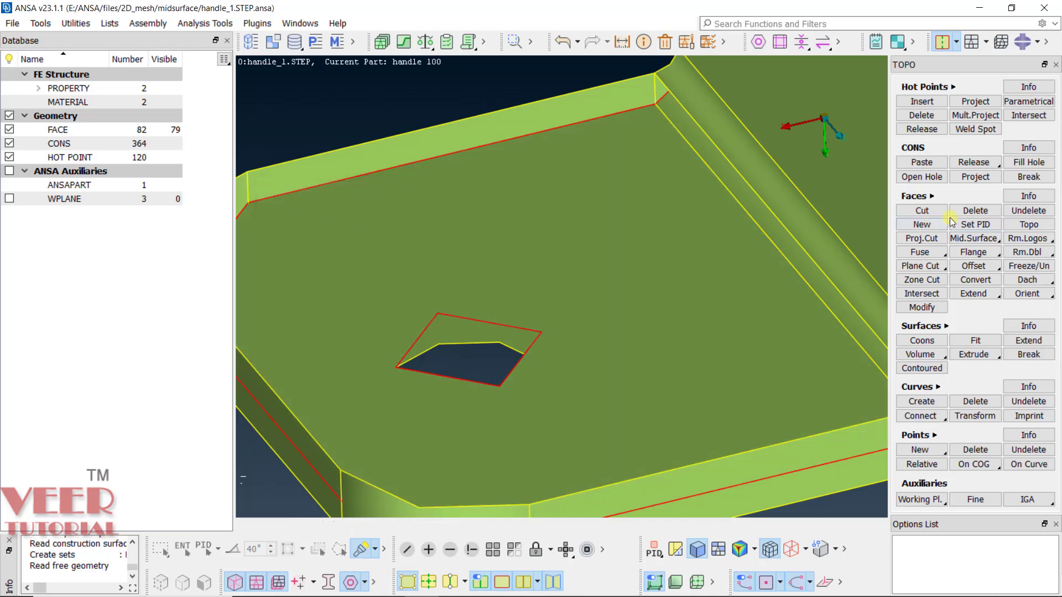
left_click(972, 42)
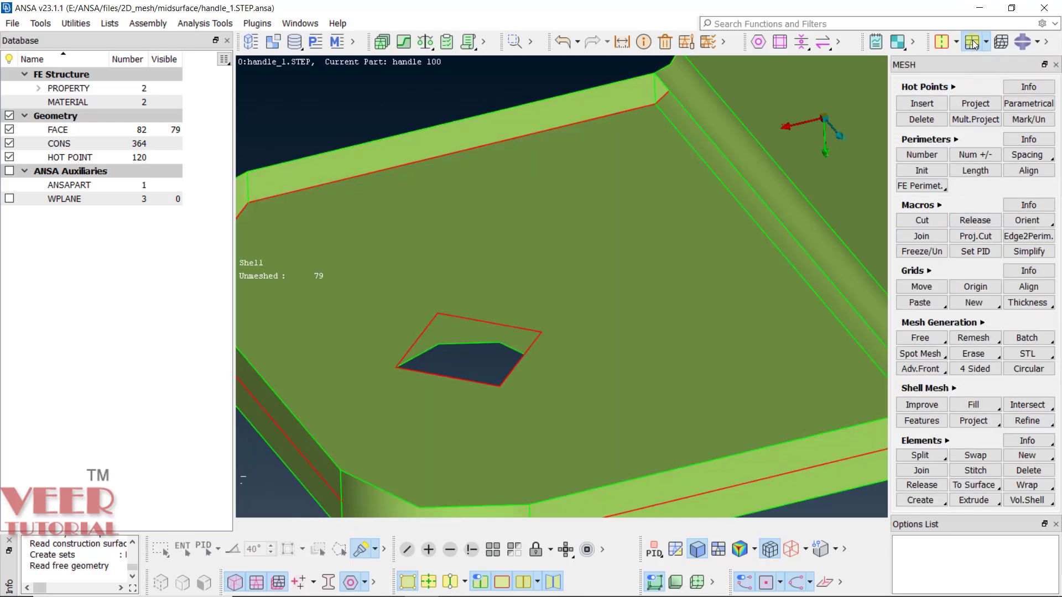
left_click(965, 252)
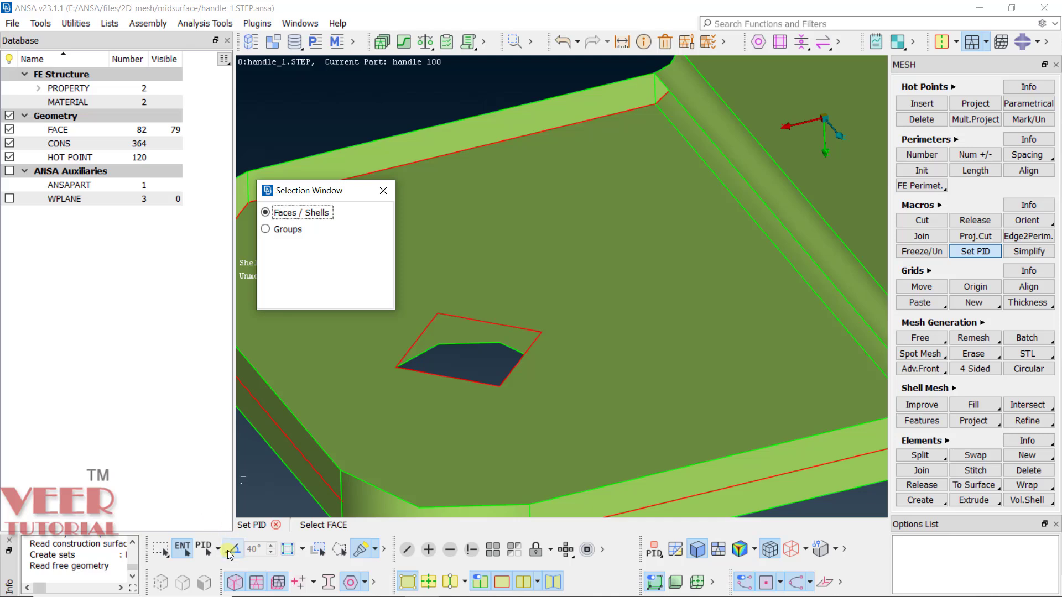
left_click(232, 549)
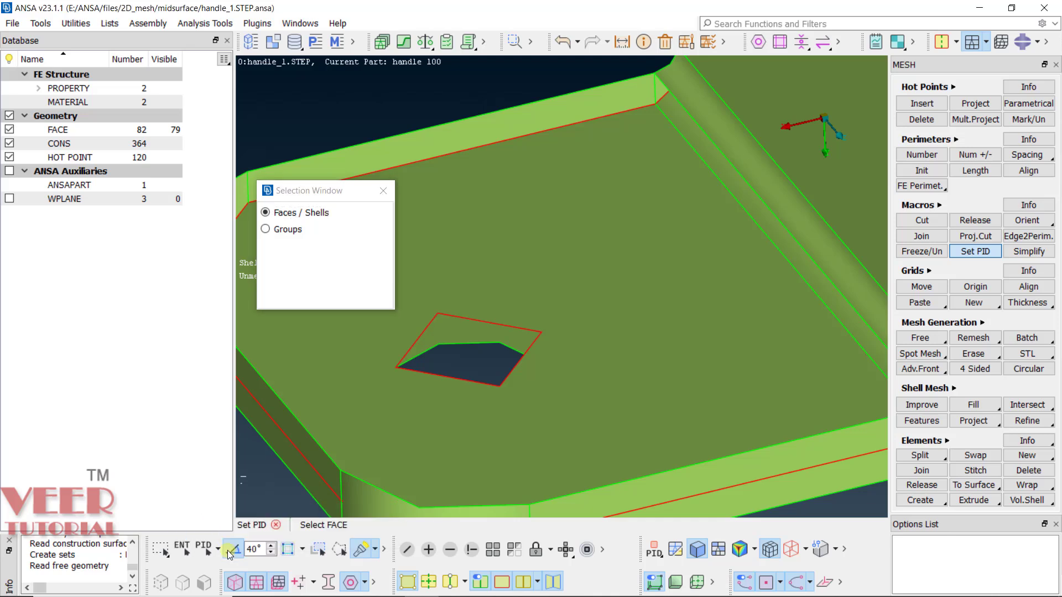
left_click(638, 286)
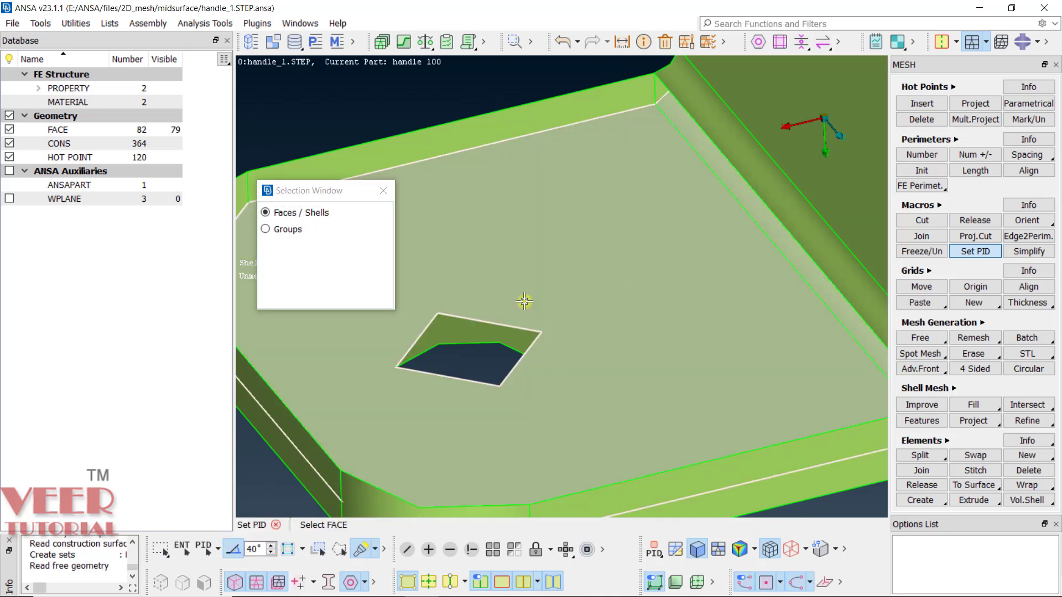
scroll(524, 303, "down", 8)
scroll(658, 267, "up", 4)
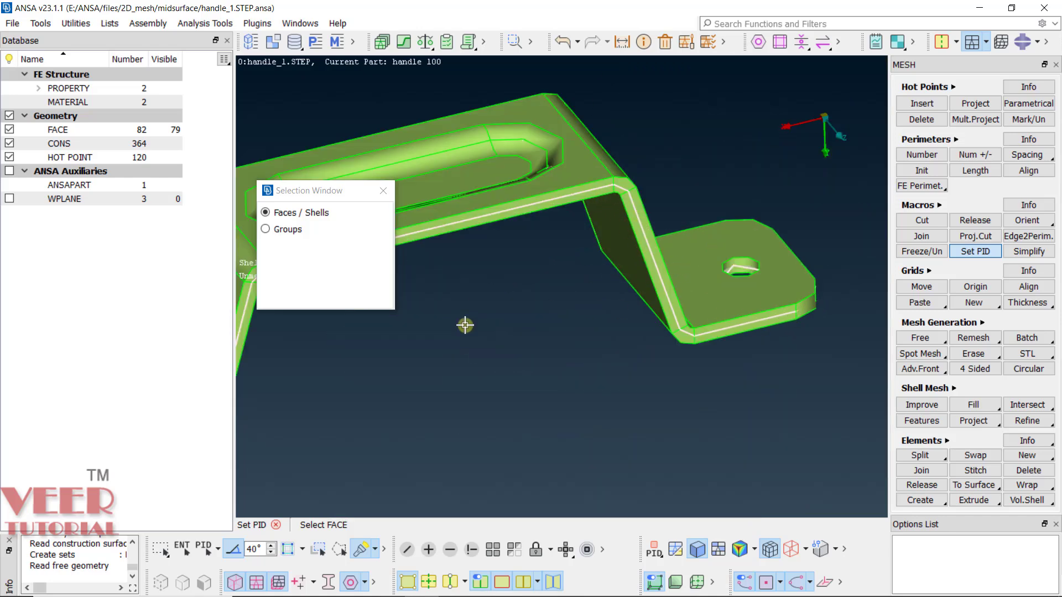
middle_click(502, 350)
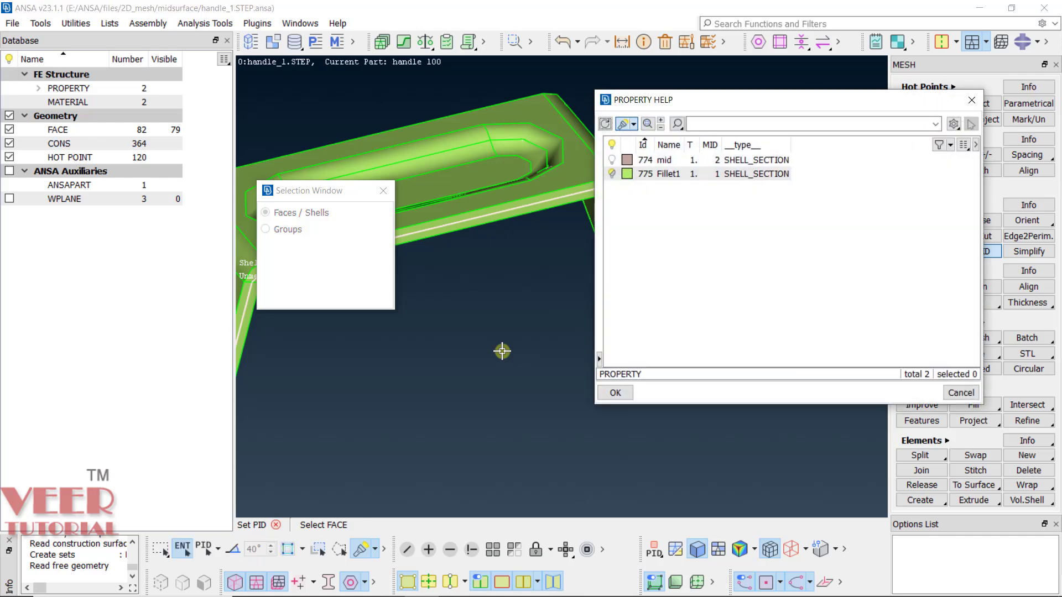
left_click(662, 161)
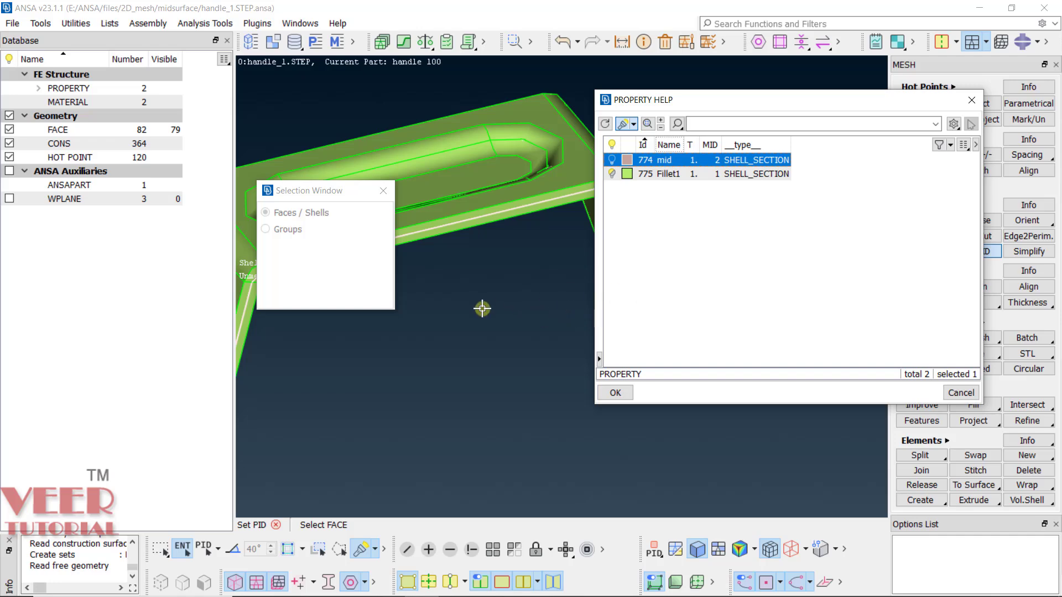
left_click(616, 393)
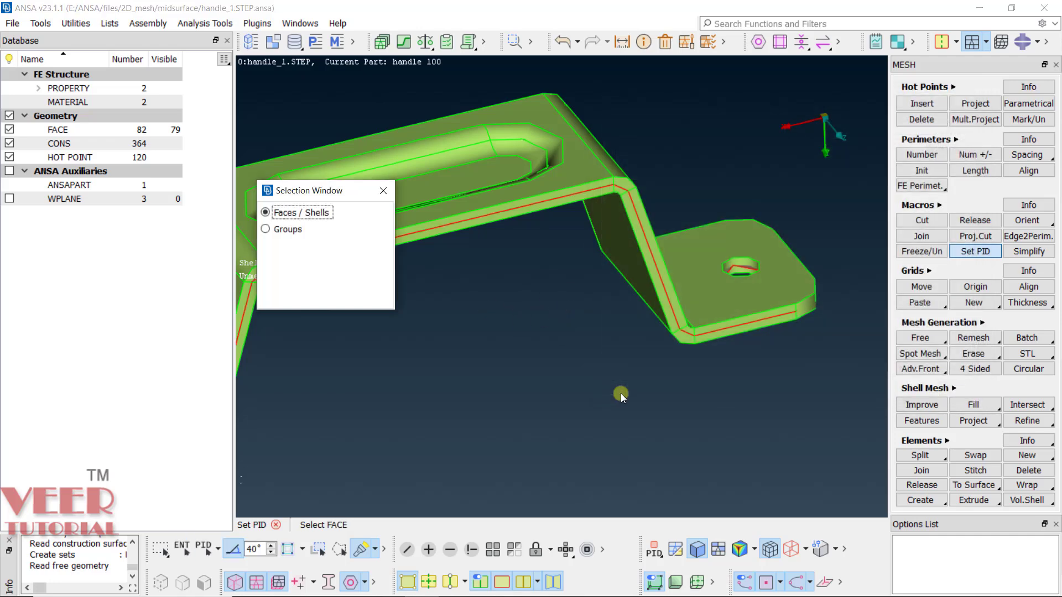
left_click(392, 193)
Colour the model by property (PID) to check the mid faces.
scroll(671, 317, "down", 3)
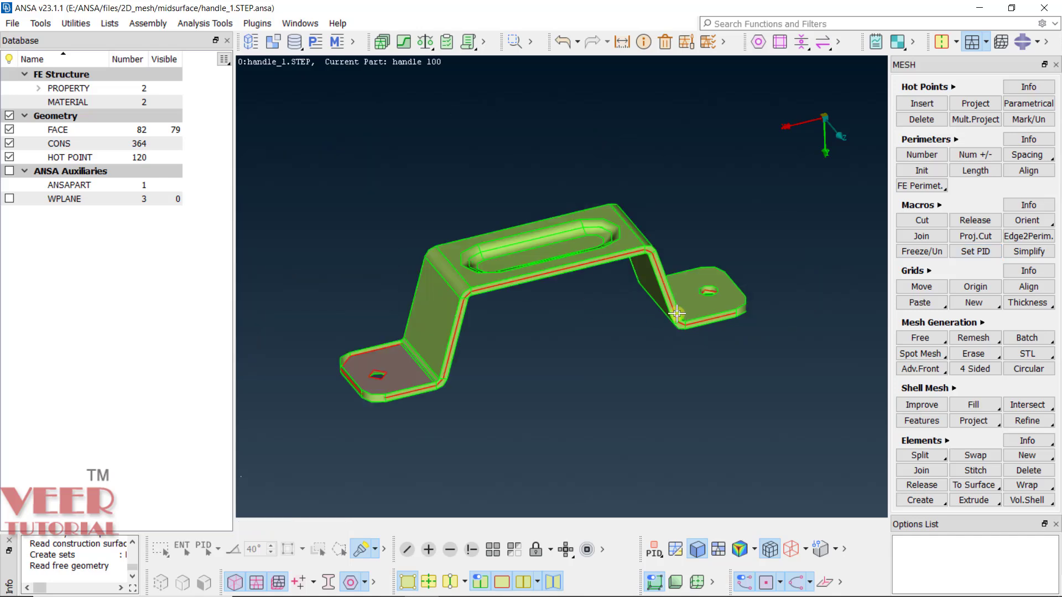
scroll(342, 370, "up", 6)
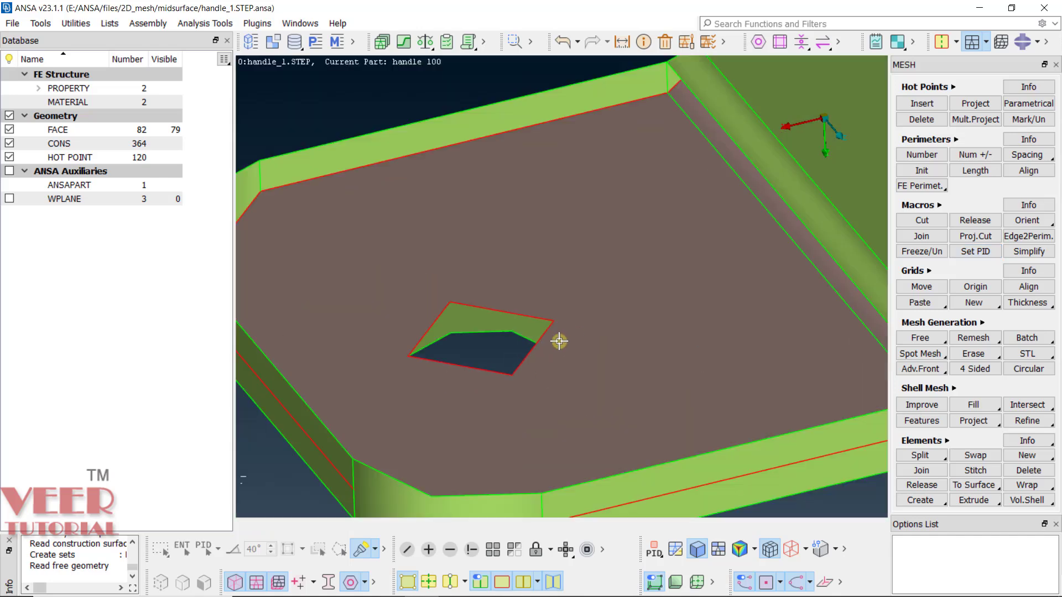
scroll(558, 341, "down", 4)
left_click_drag(571, 293, 586, 326, "ctrl")
left_click(657, 552)
left_click(670, 457)
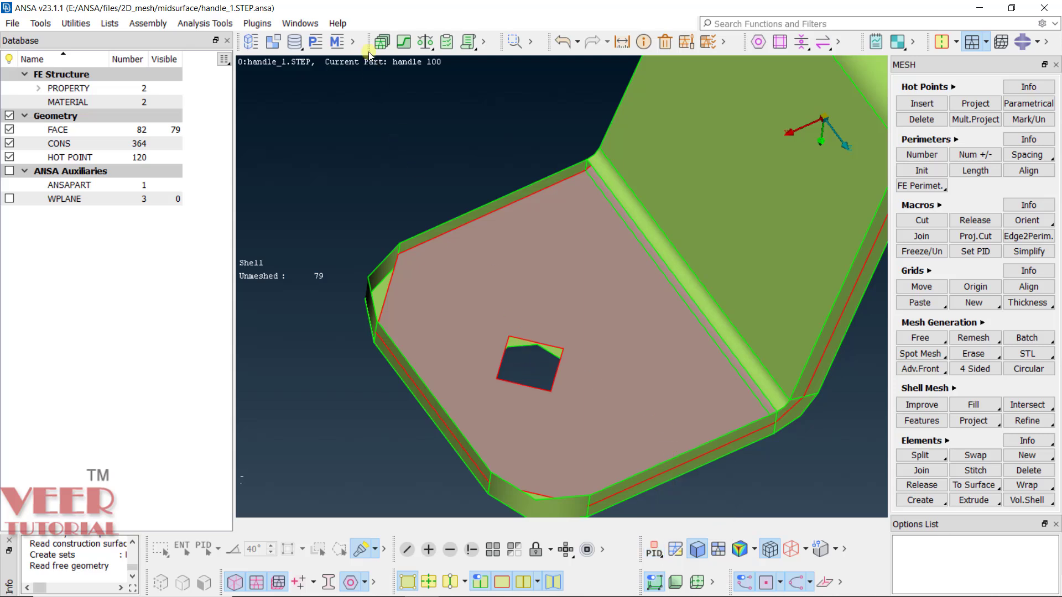
Show only the faces carrying the 774 mid property and orbit to inspect them.
left_click(316, 41)
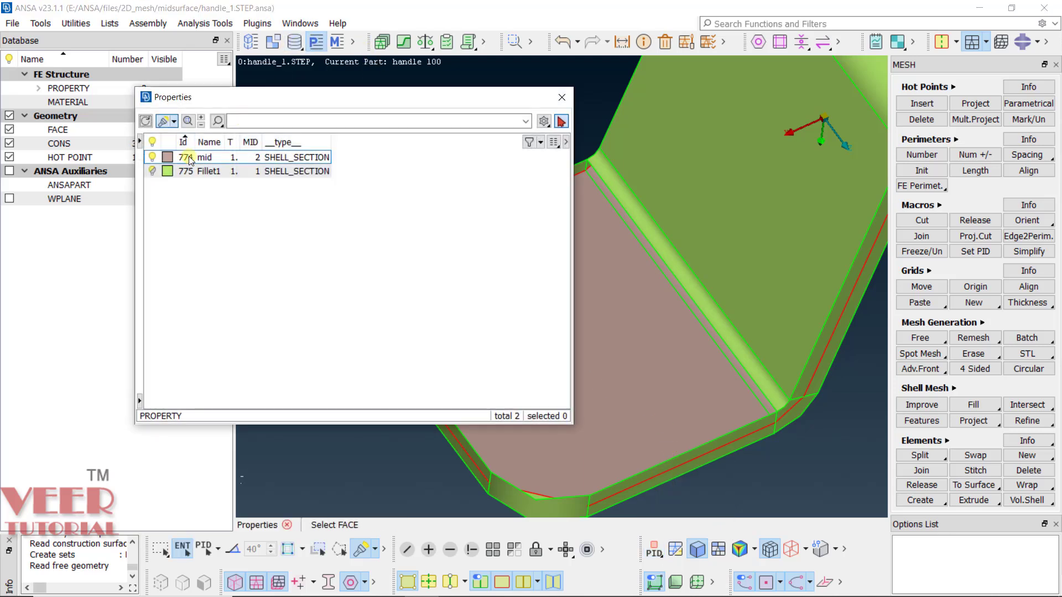
left_click(208, 158)
right_click(208, 158)
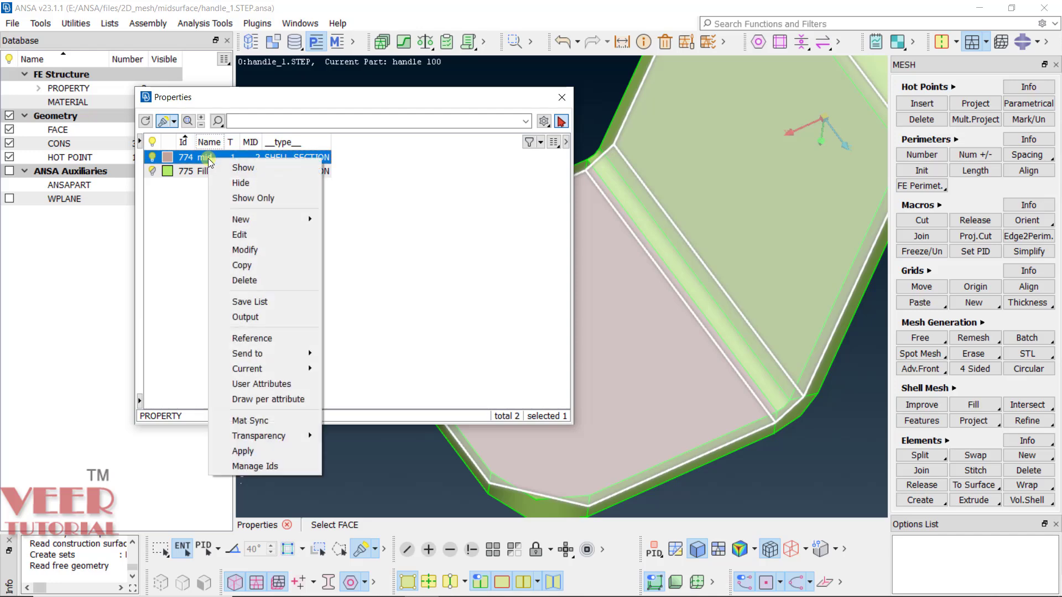
left_click(263, 199)
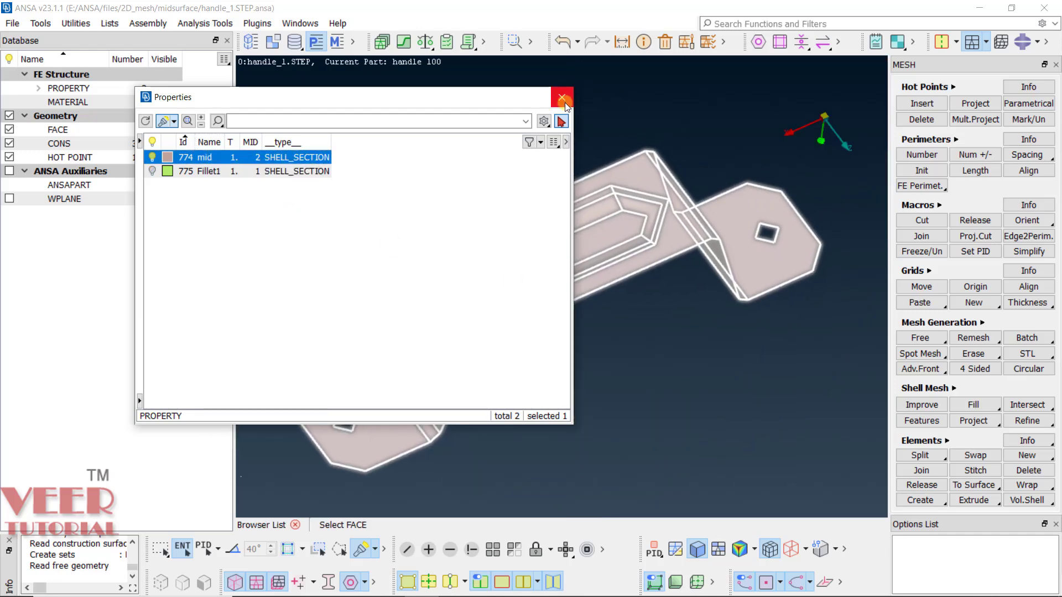
left_click_drag(521, 333, 497, 300, "ctrl")
scroll(496, 300, "down", 2)
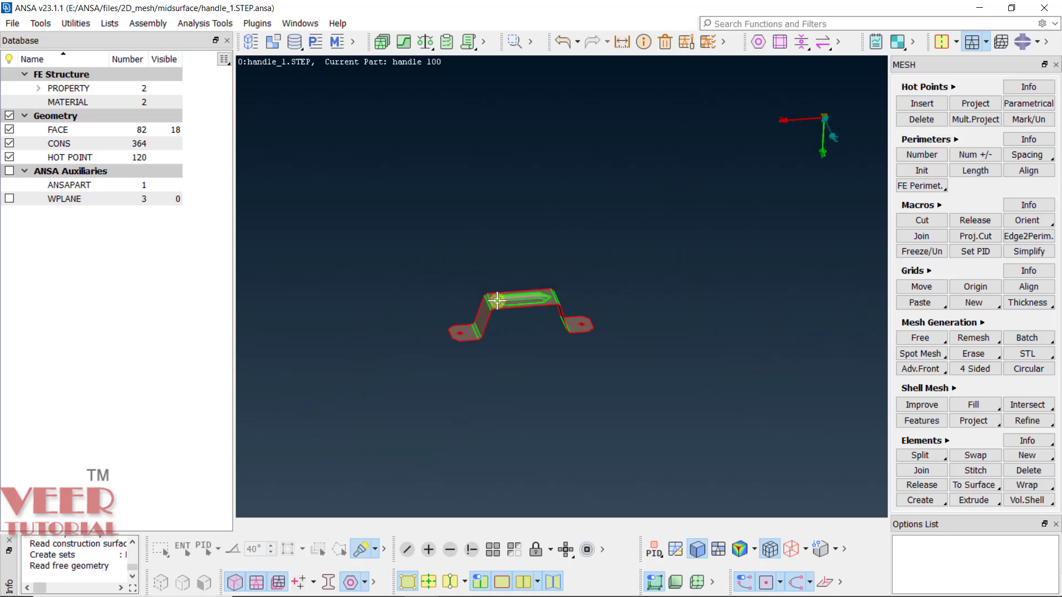
scroll(517, 302, "up", 3)
scroll(595, 270, "down", 1)
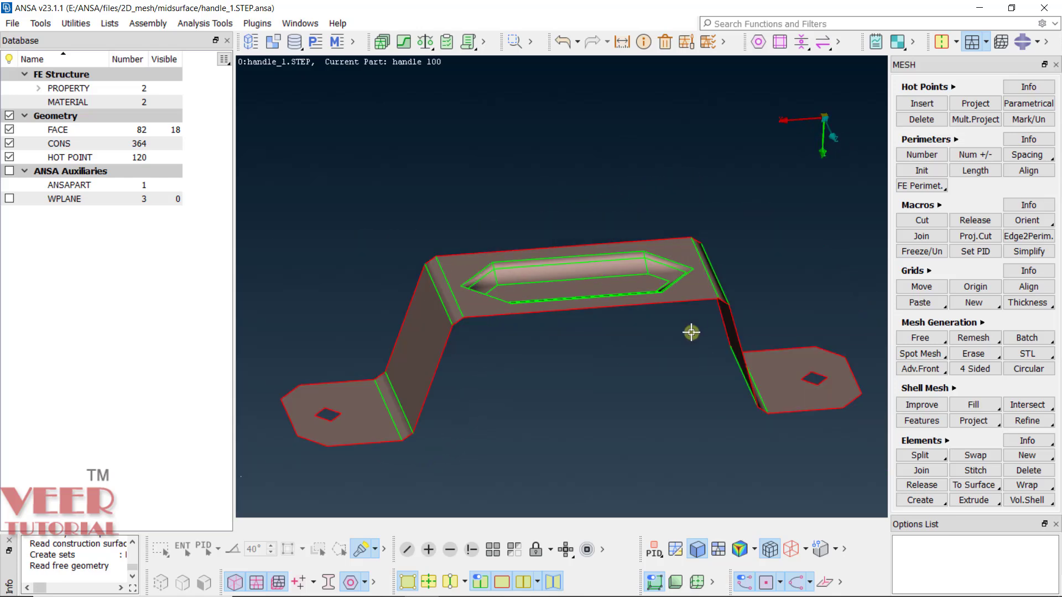
scroll(698, 279, "up", 5)
scroll(674, 326, "down", 5)
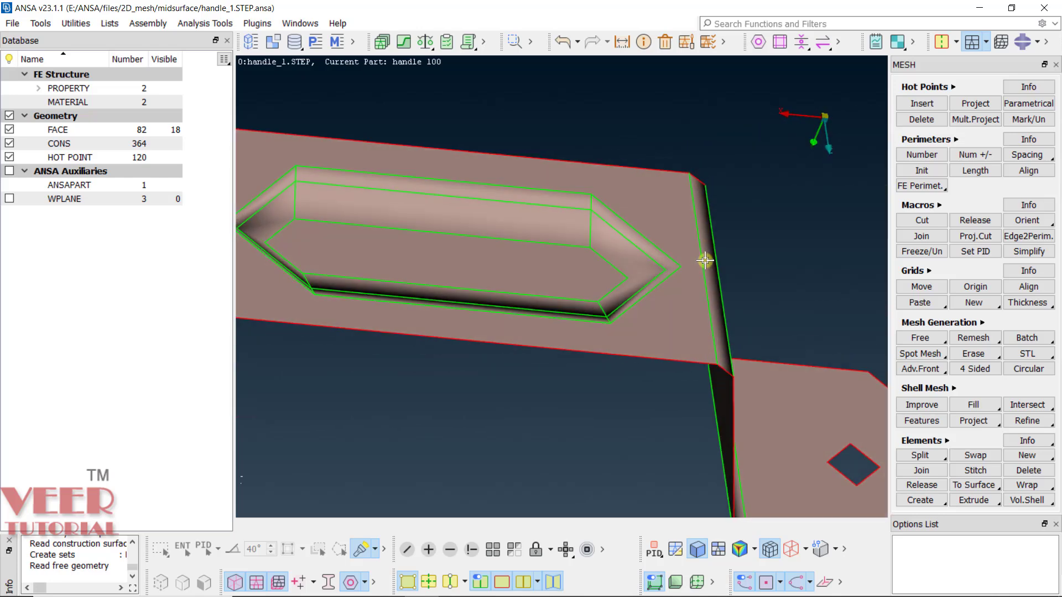
left_click_drag(675, 272, 673, 244, "ctrl")
scroll(523, 237, "down", 4)
Box-select every perimeter of the 18 mid-surface faces and assign them a length of 20.
left_click(988, 176)
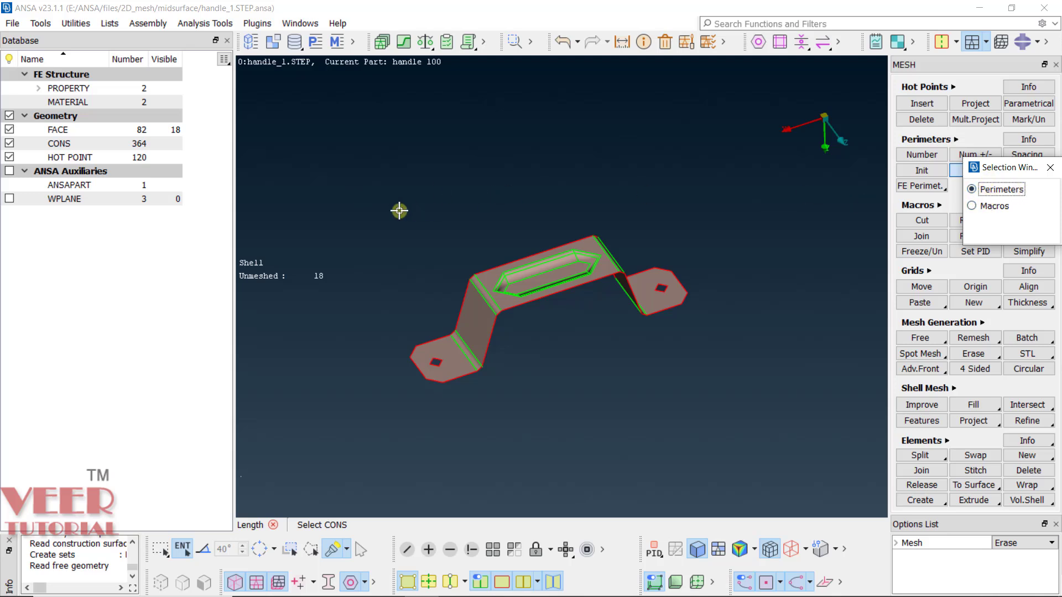
left_click(380, 196)
left_click_drag(380, 196, 761, 406)
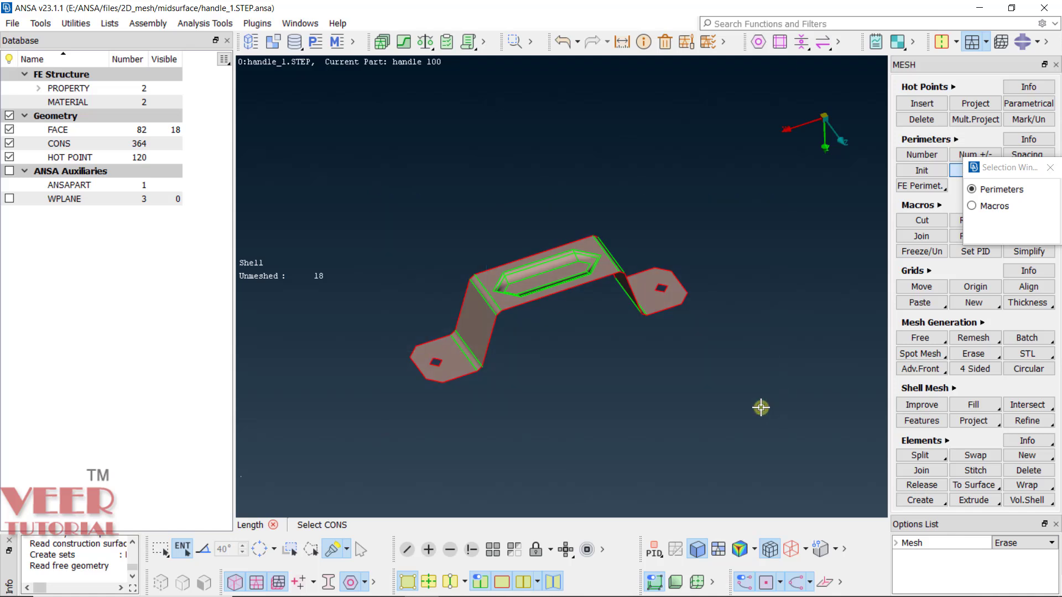
middle_click(664, 221)
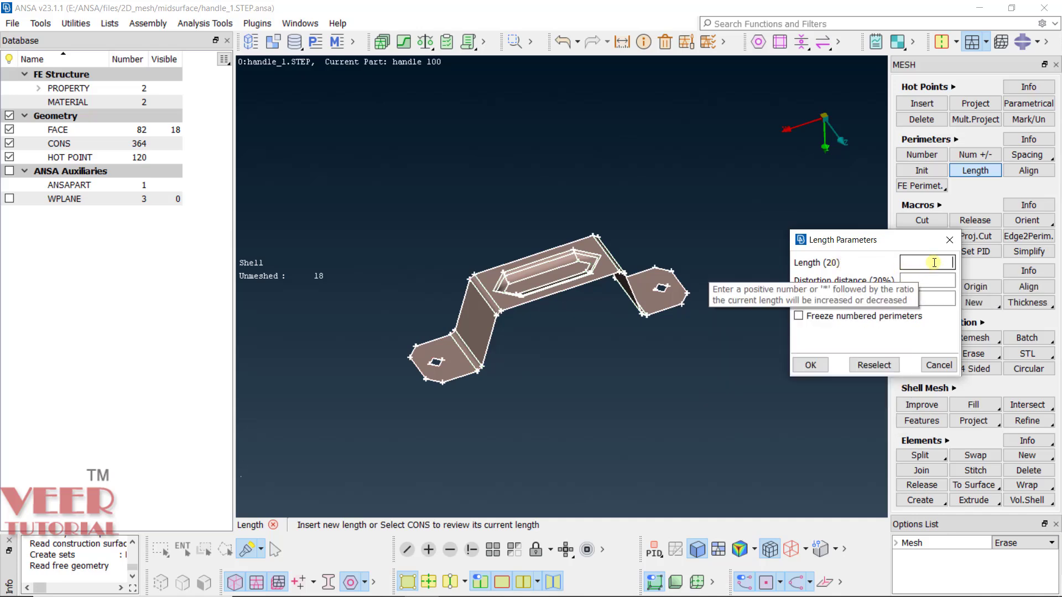
left_click(810, 365)
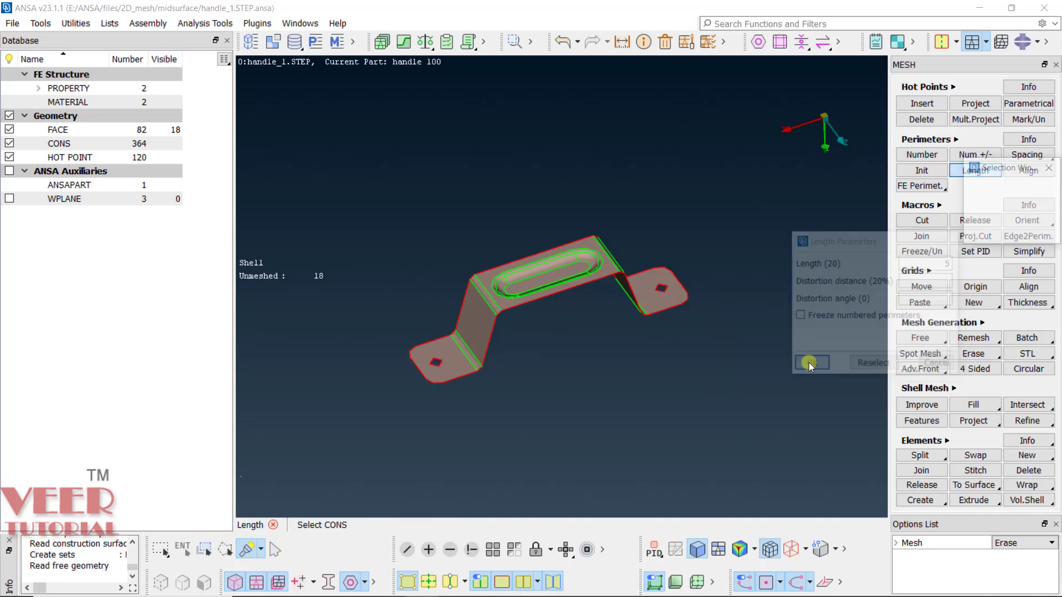
left_click(1051, 168)
scroll(504, 294, "up", 3)
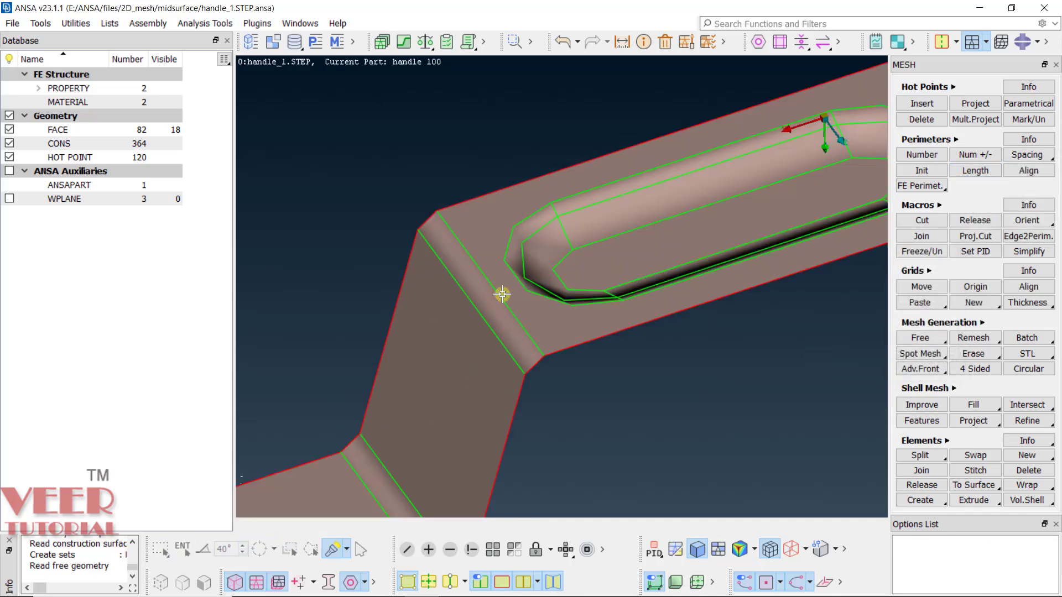
scroll(500, 282, "down", 2)
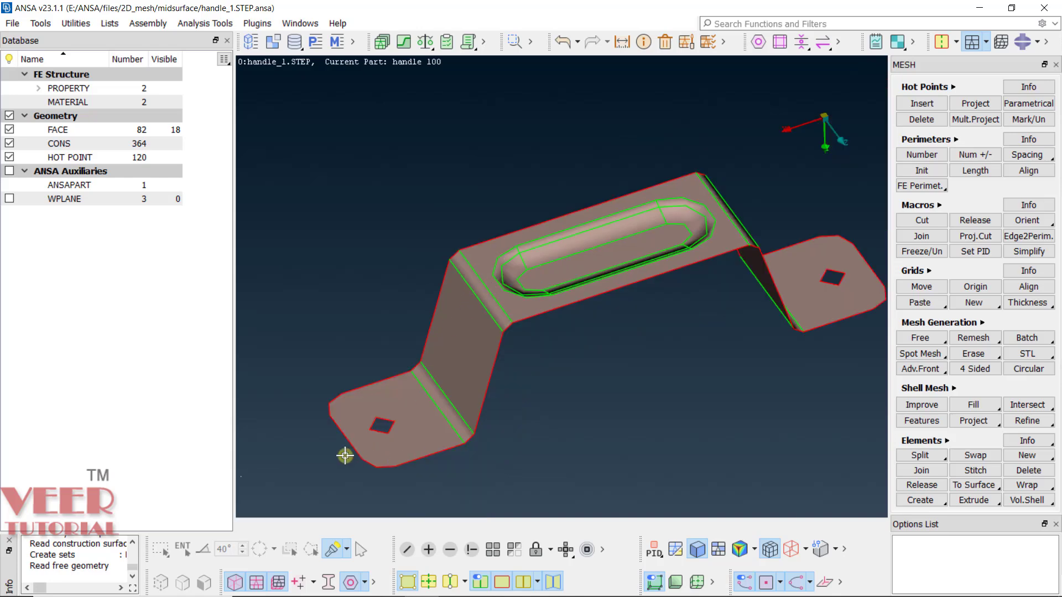
scroll(345, 451, "up", 4)
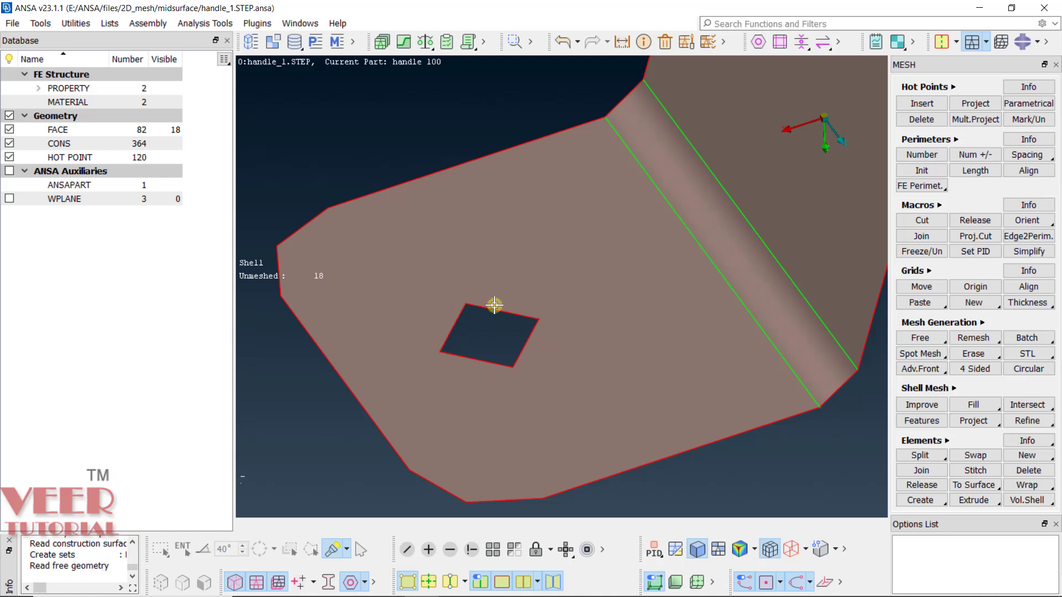
Use TOPO Auxiliaries > Fine to round off the left flange's square hole.
left_click(941, 47)
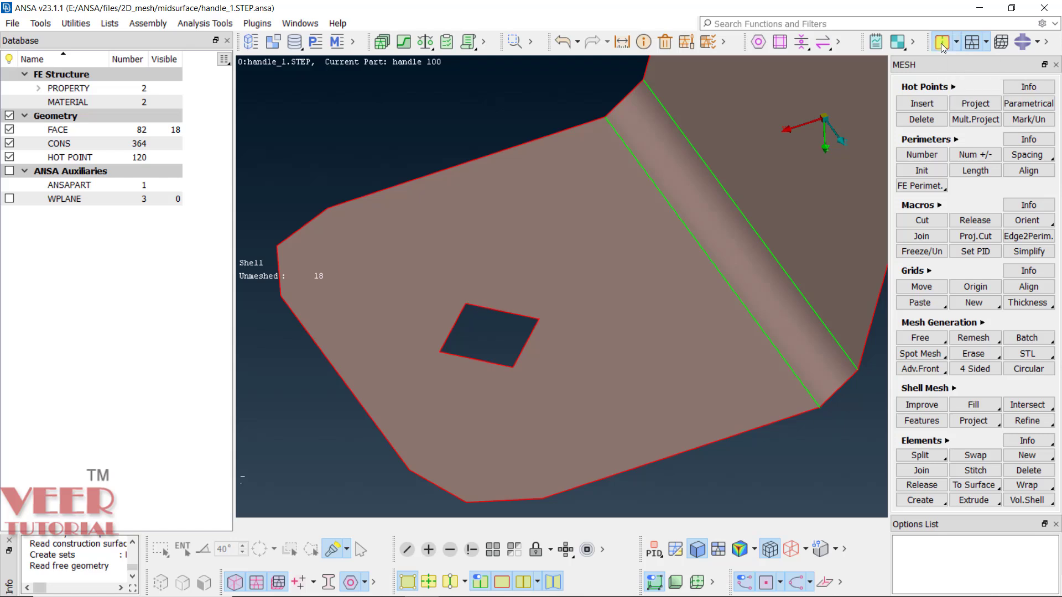
left_click(972, 500)
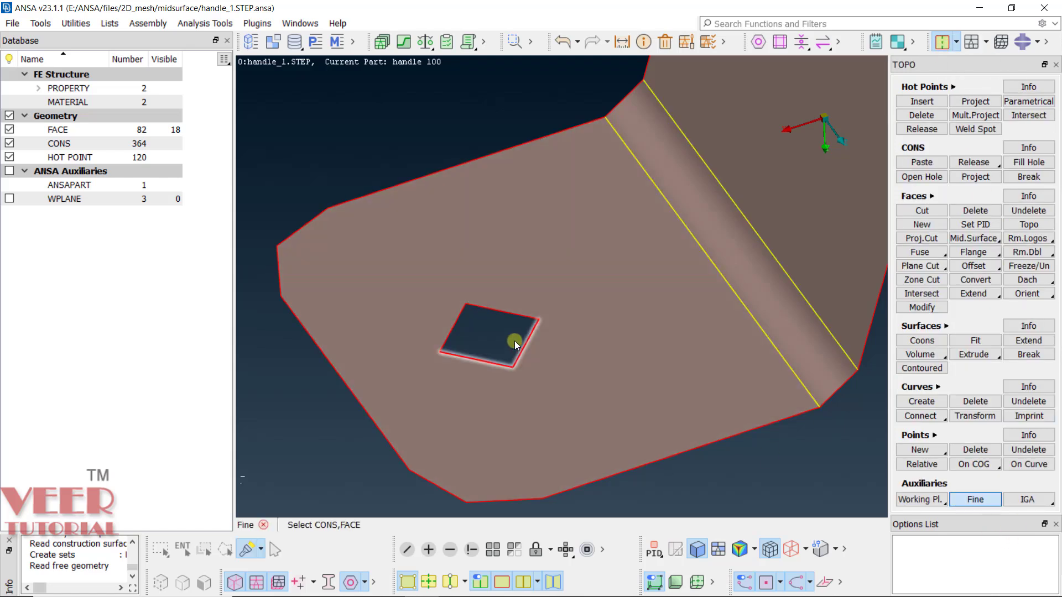
left_click(495, 309)
left_click(495, 309)
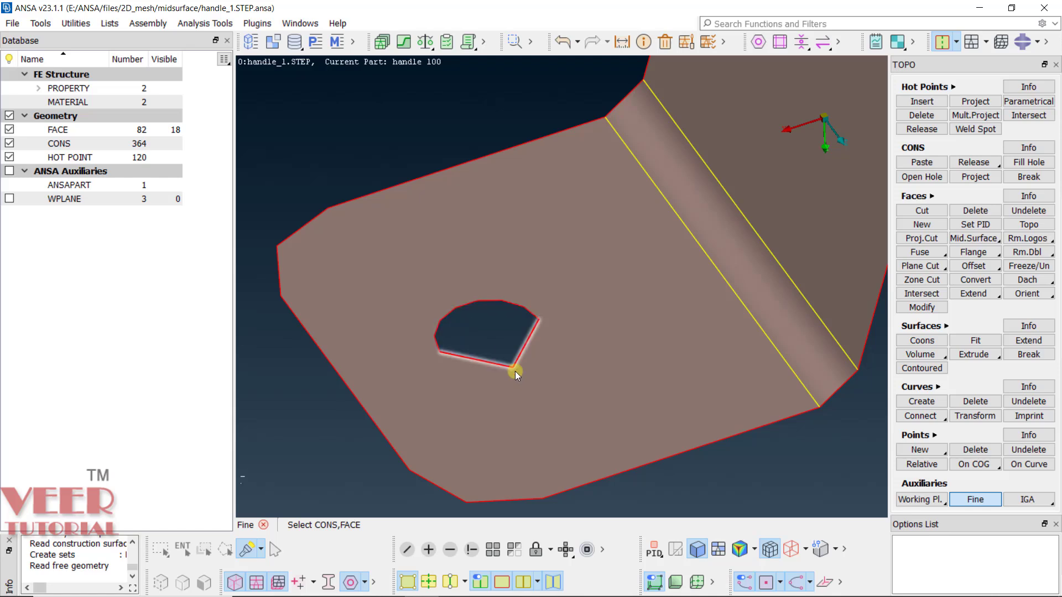
scroll(452, 321, "down", 5)
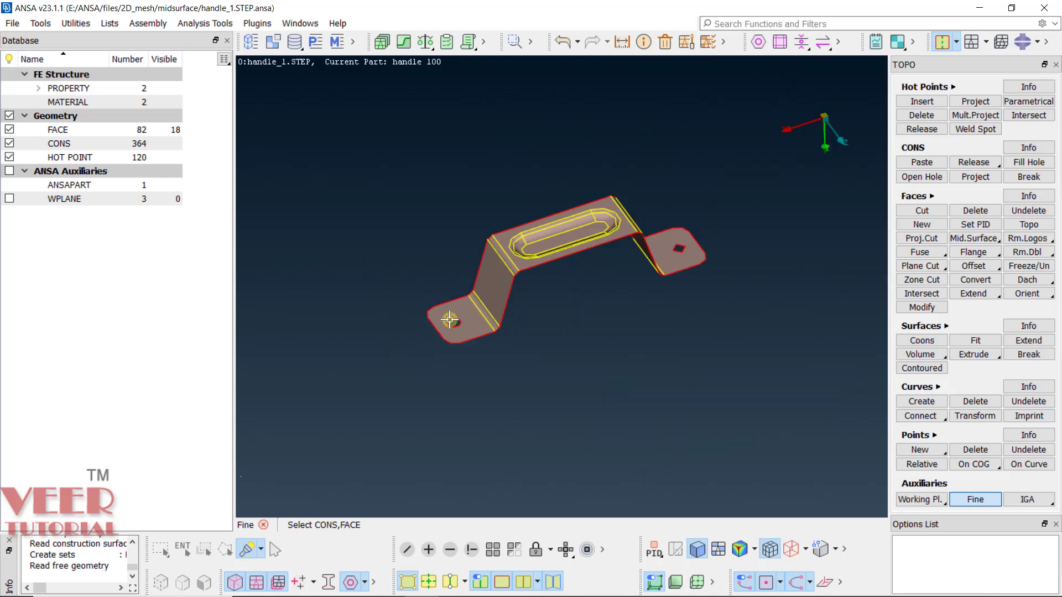
scroll(563, 285, "up", 10)
Round off the right flange's square hole the same way, refining each edge.
left_click(636, 293)
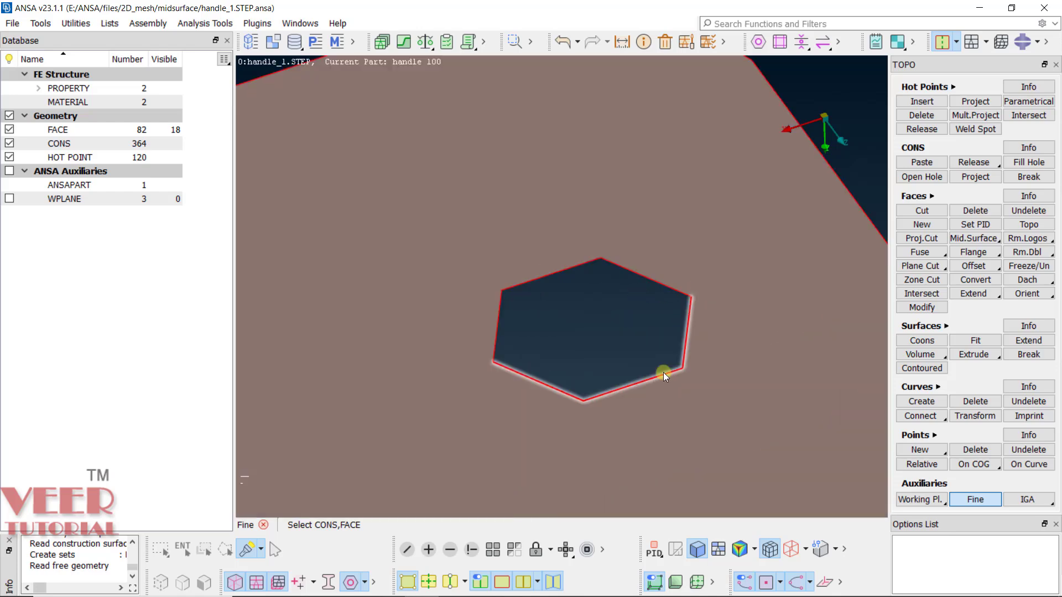
left_click(648, 290)
scroll(648, 290, "down", 6)
left_click(538, 313)
scroll(573, 295, "up", 10)
left_click_drag(638, 321, 501, 289, "ctrl")
scroll(501, 289, "down", 2)
scroll(501, 288, "down", 5)
left_click(318, 44)
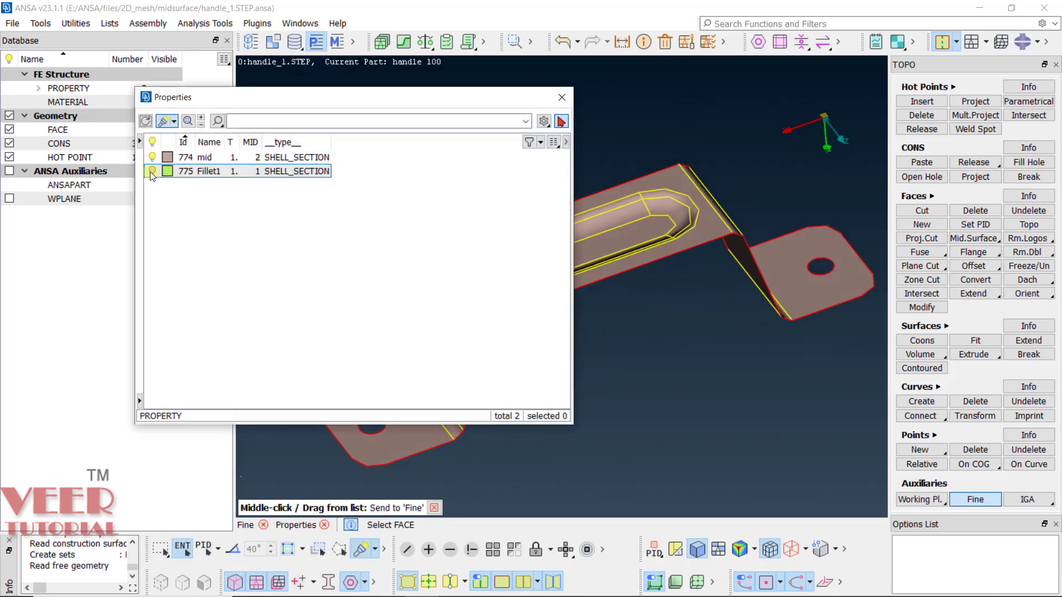
left_click(151, 170)
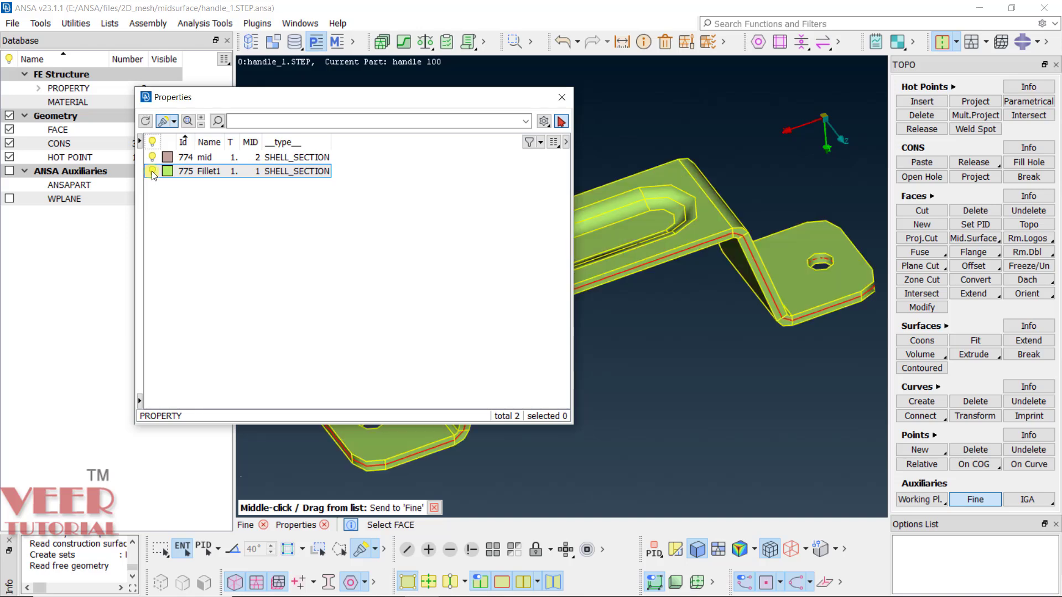
left_click(562, 97)
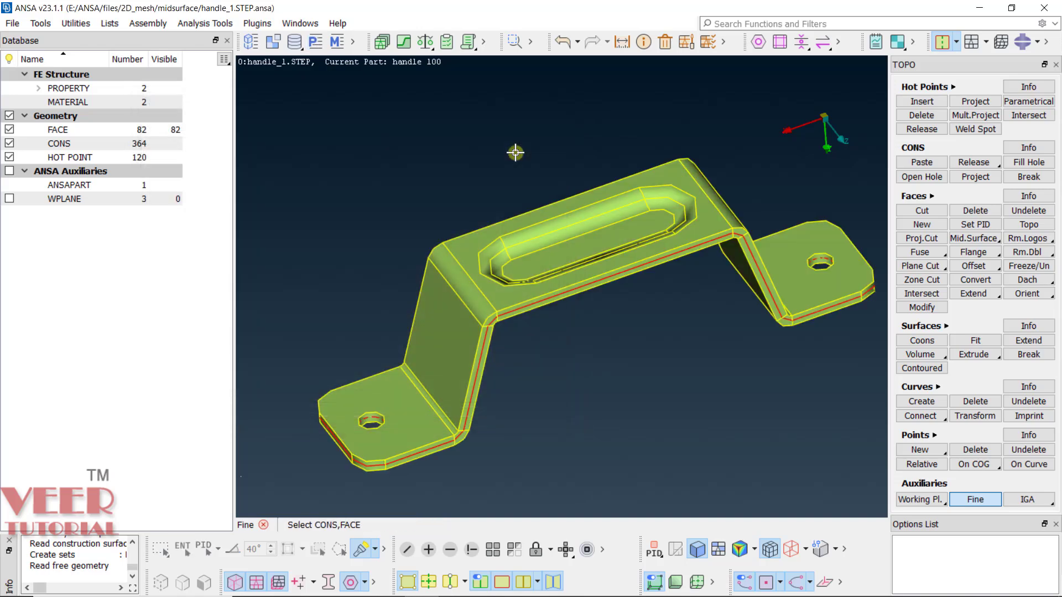
scroll(538, 407, "up", 10)
mouse_move(538, 407)
left_mouse_down("ctrl")
mouse_move(569, 362)
mouse_move(545, 395)
left_mouse_up("ctrl")
scroll(466, 399, "down", 8)
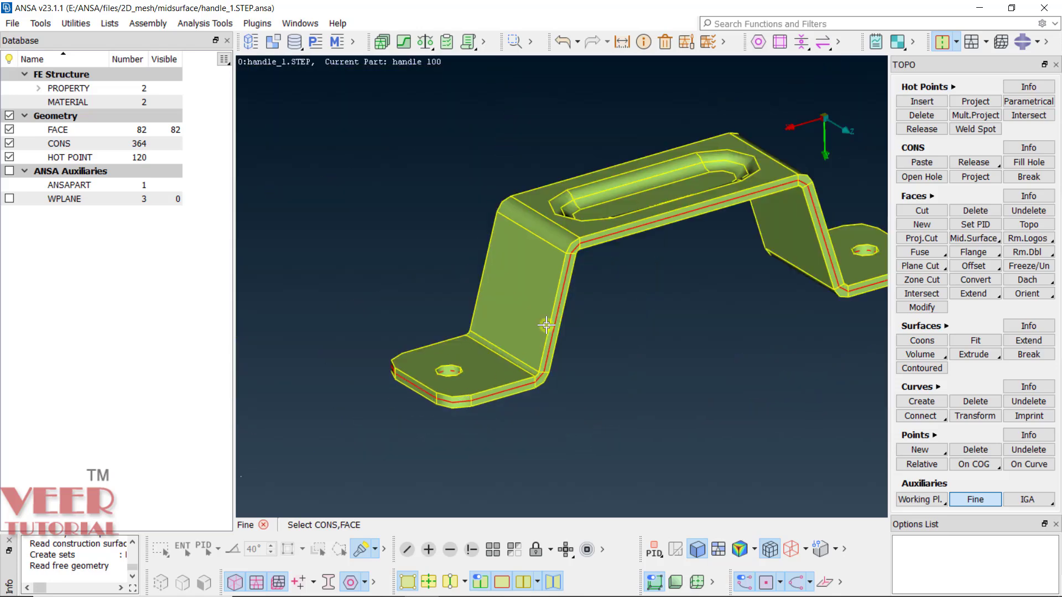
middle_click_drag(791, 166, 633, 253, "ctrl")
left_click_drag(632, 252, 664, 287, "ctrl")
scroll(702, 315, "up", 5)
scroll(702, 315, "down", 5)
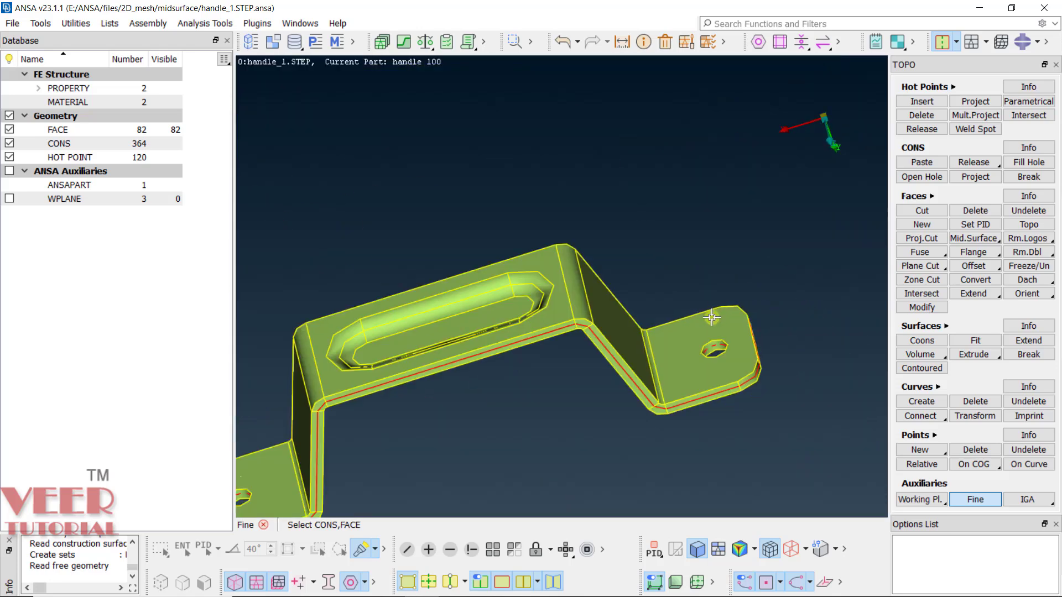
left_click(316, 41)
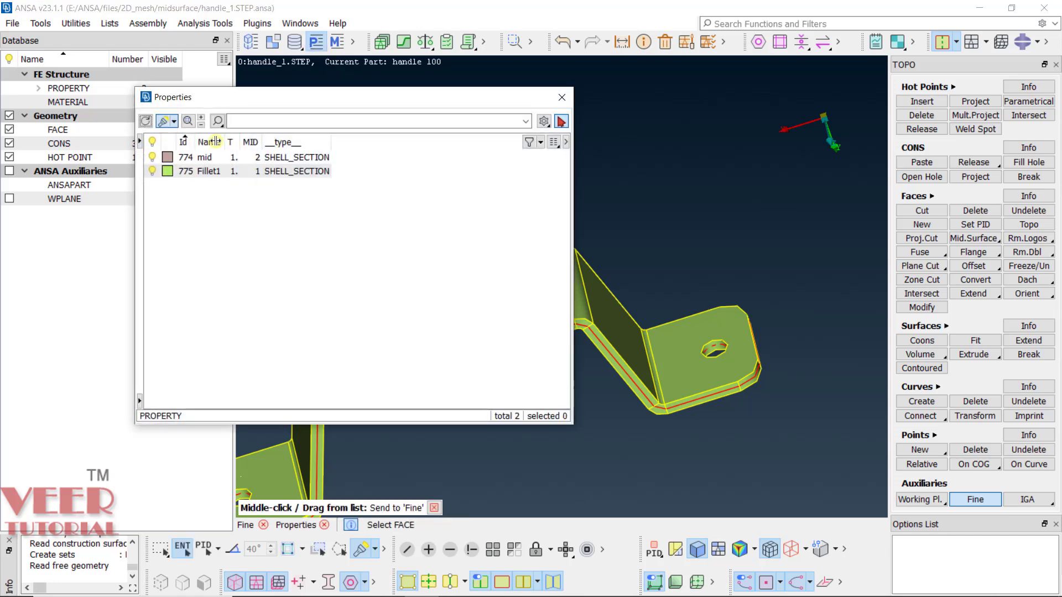
left_click(152, 170)
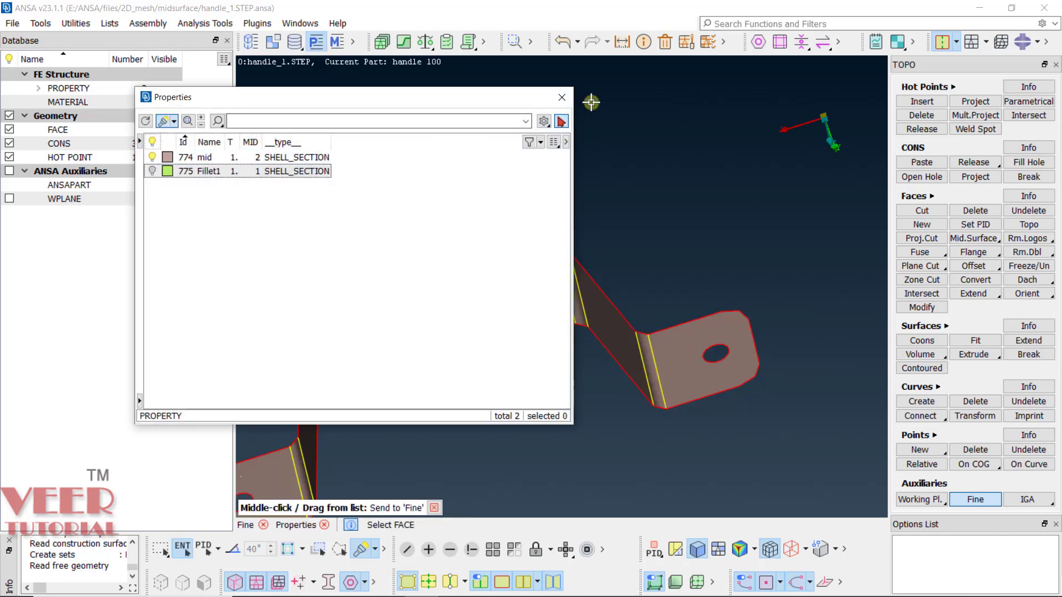
left_click(566, 99)
left_click_drag(590, 293, 621, 295, "ctrl")
scroll(621, 294, "down", 3)
scroll(496, 334, "up", 3)
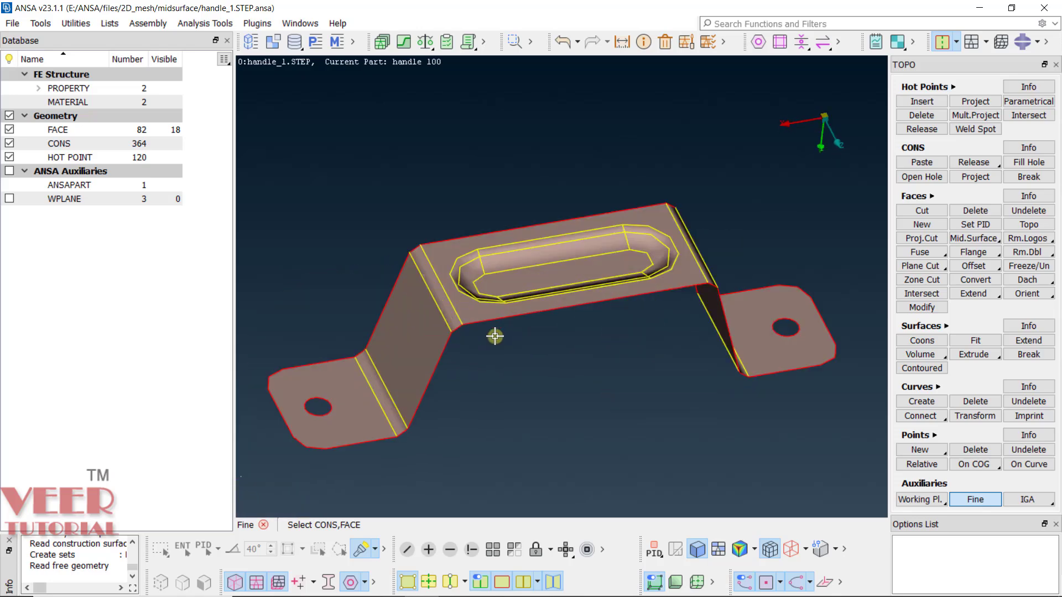
From the MESH deck, box-select every handle perimeter and apply a new element length.
left_click(972, 42)
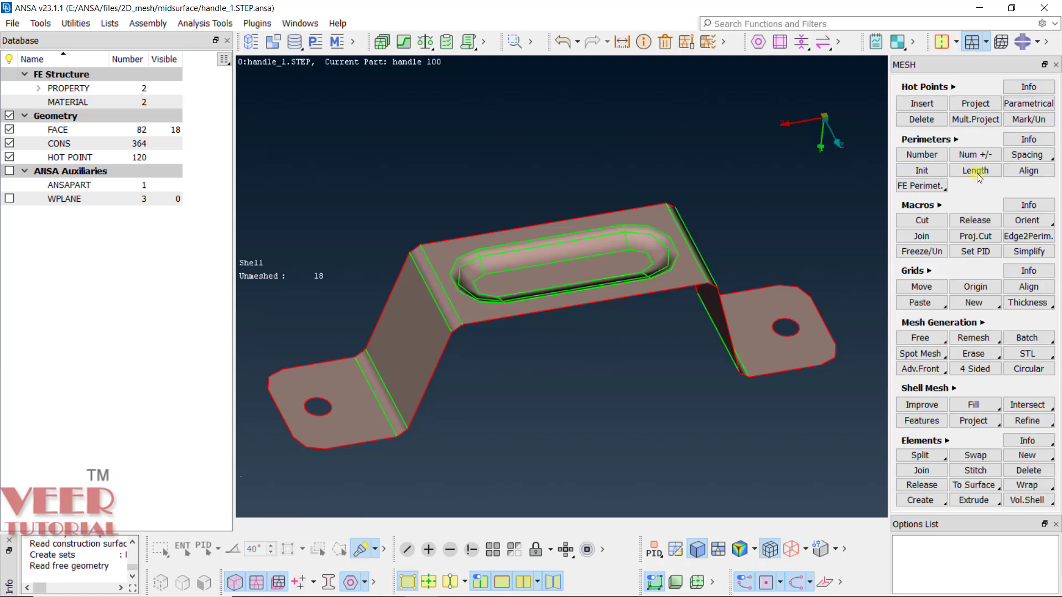
left_click(975, 170)
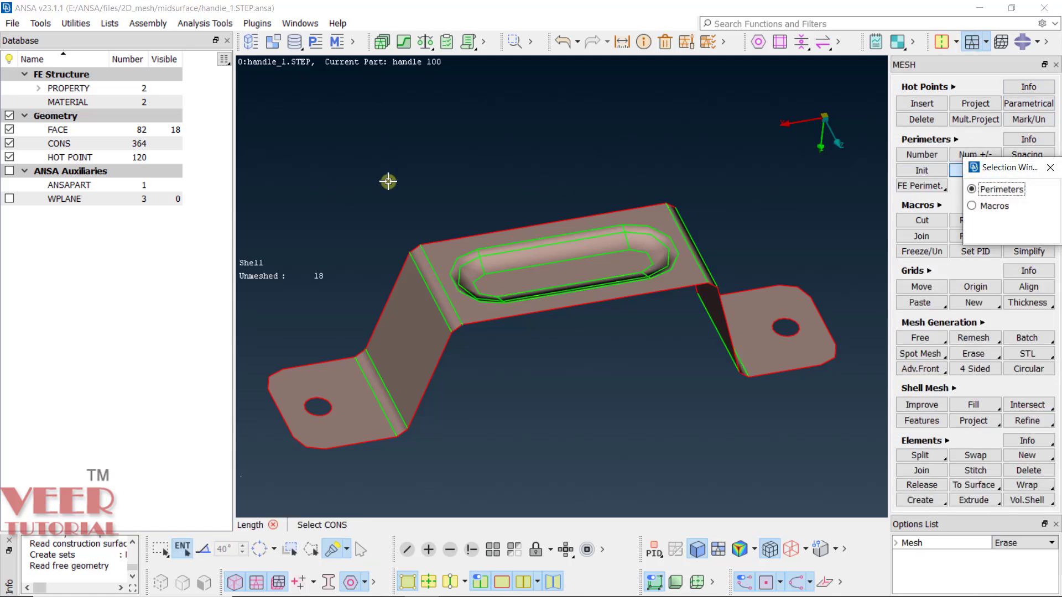
scroll(425, 172, "down", 3)
left_click_drag(289, 165, 757, 424)
middle_click(757, 424)
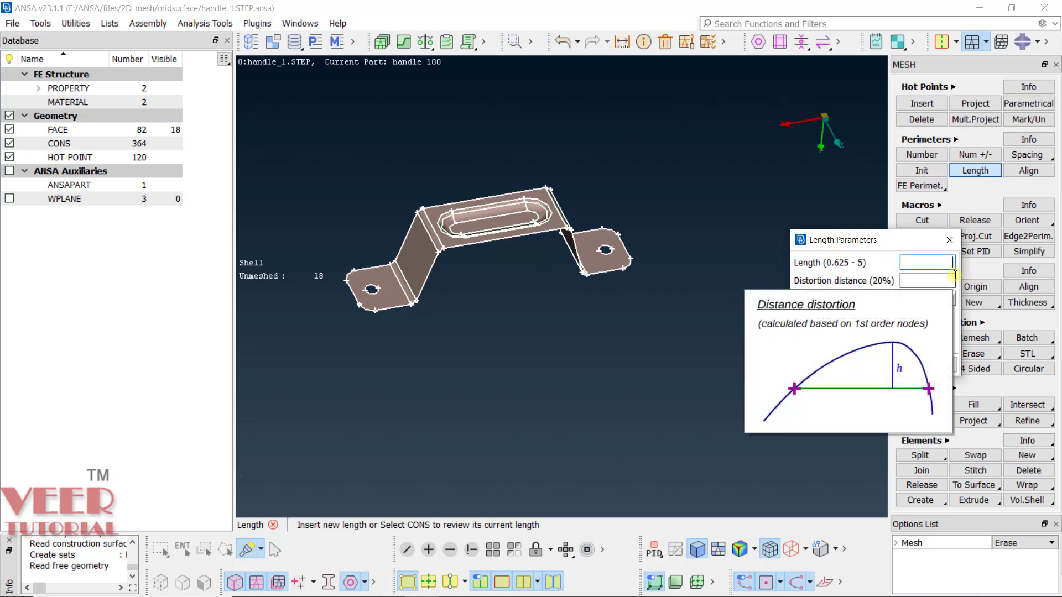
left_click(841, 377)
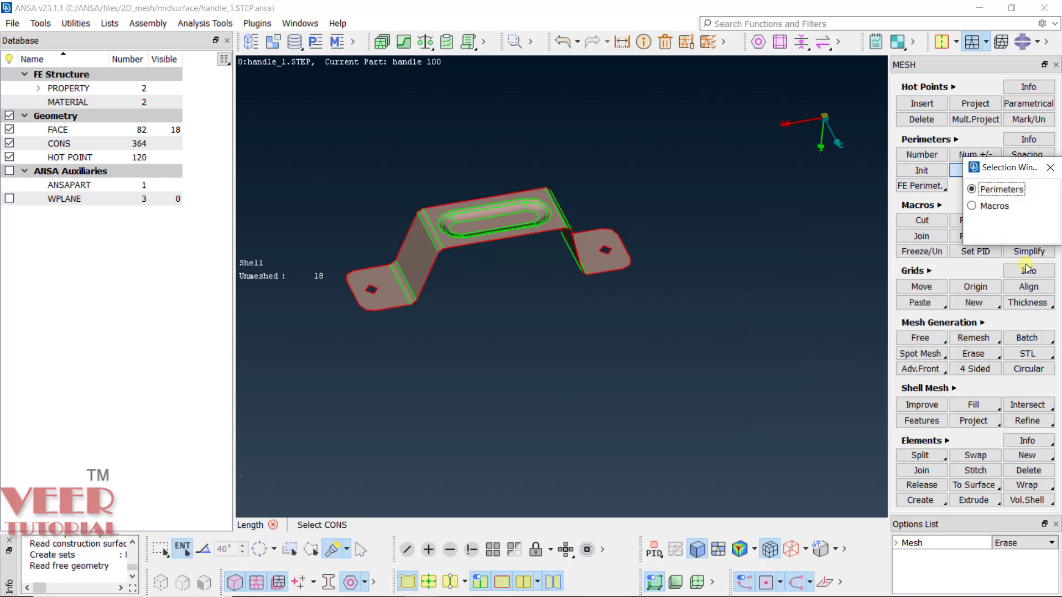
left_click(1049, 175)
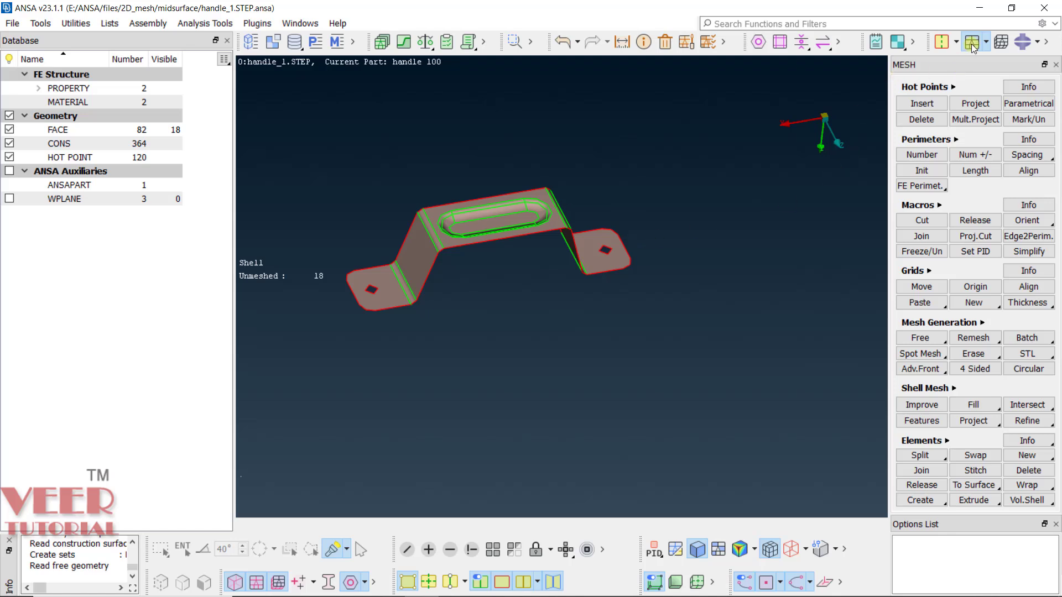
Mesh all visible faces with Best, producing 184 quads and 30 trias.
left_click(979, 323)
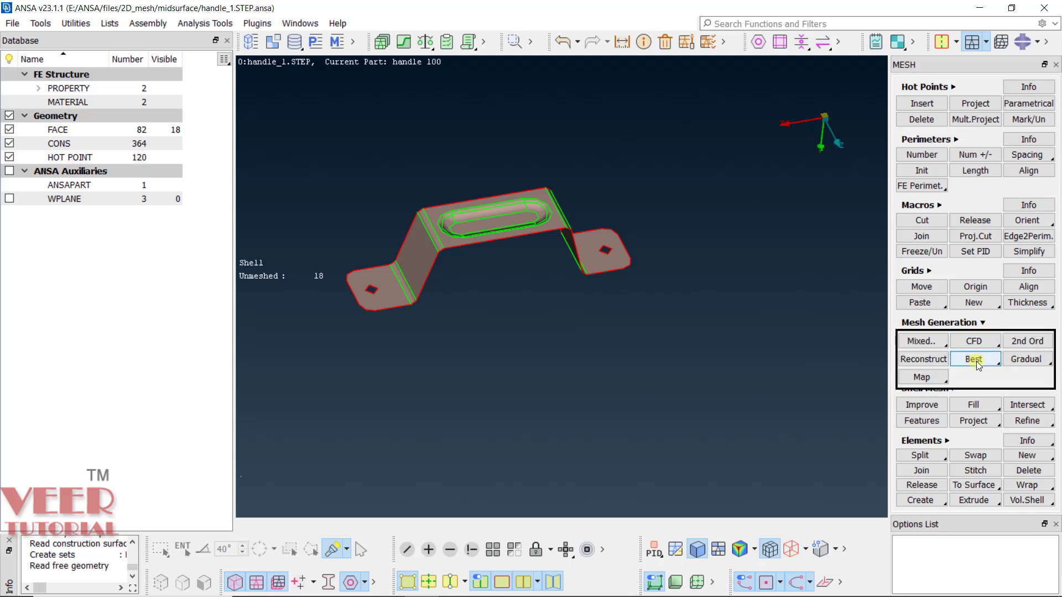
left_click(940, 347)
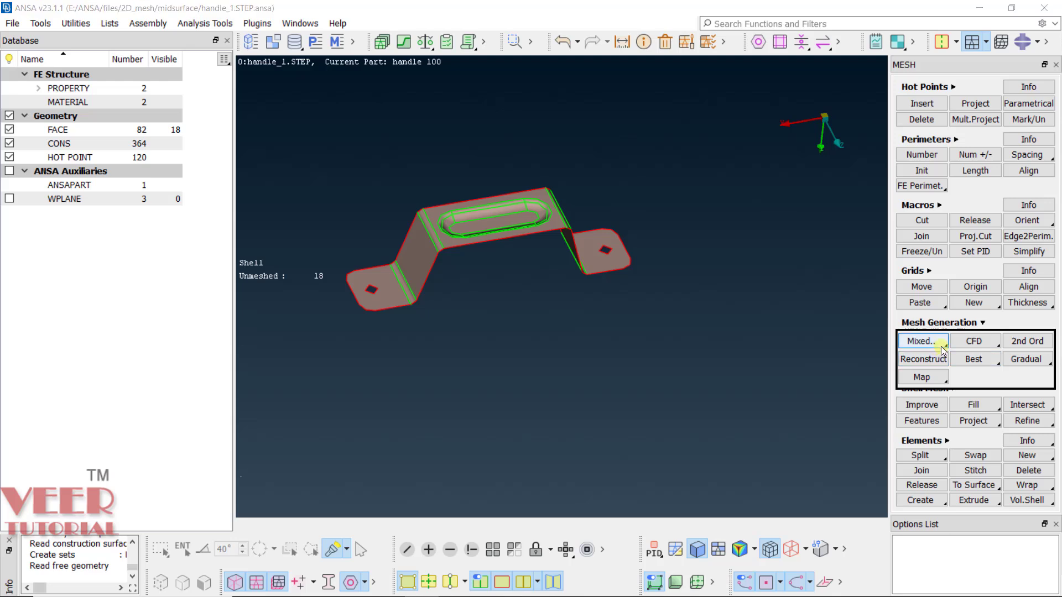
left_click(944, 348)
left_click(947, 361)
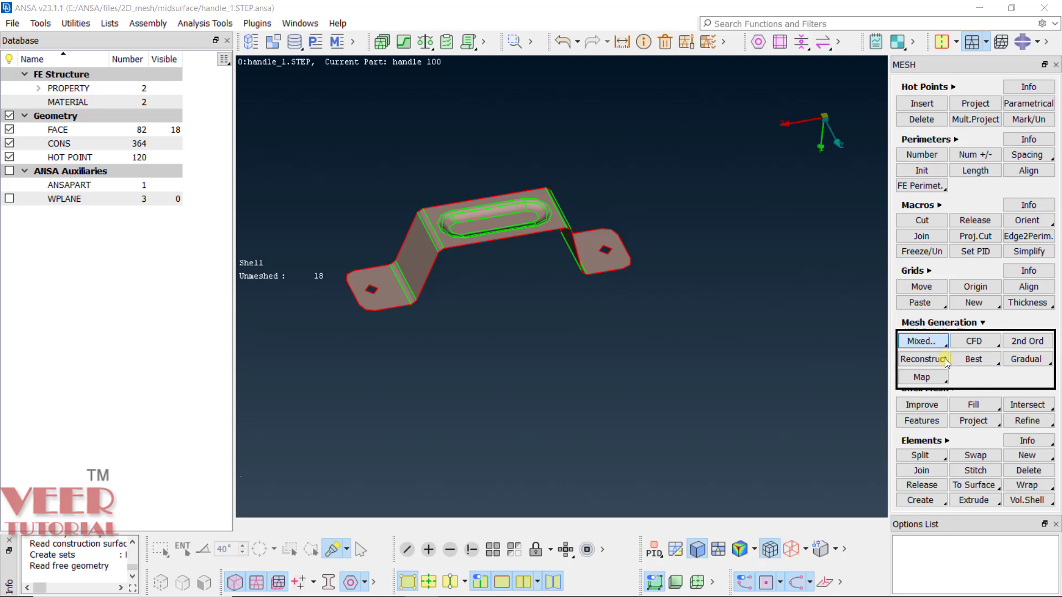
right_click(992, 360)
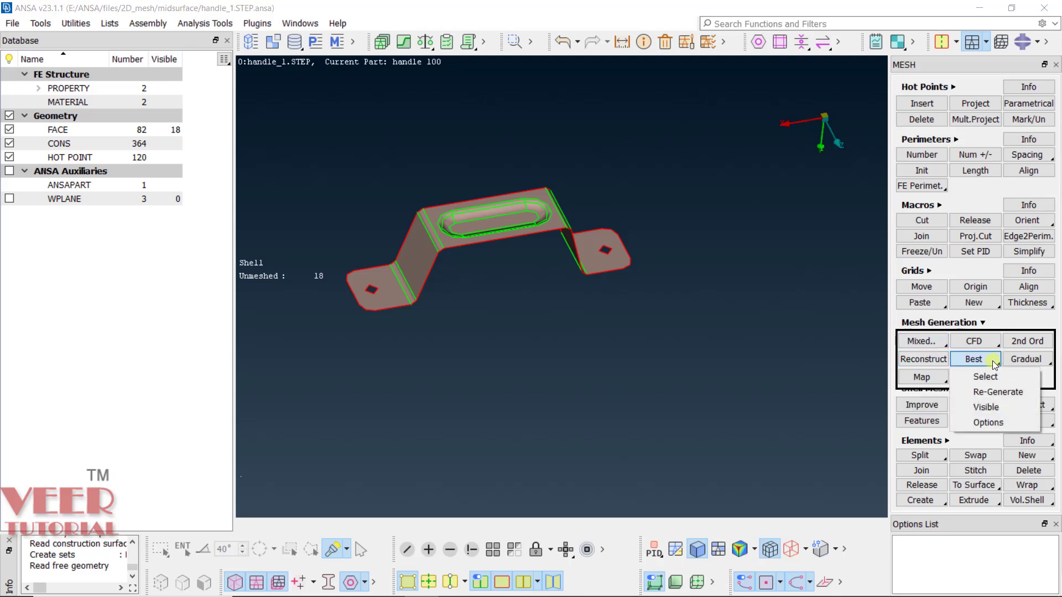
left_click(990, 408)
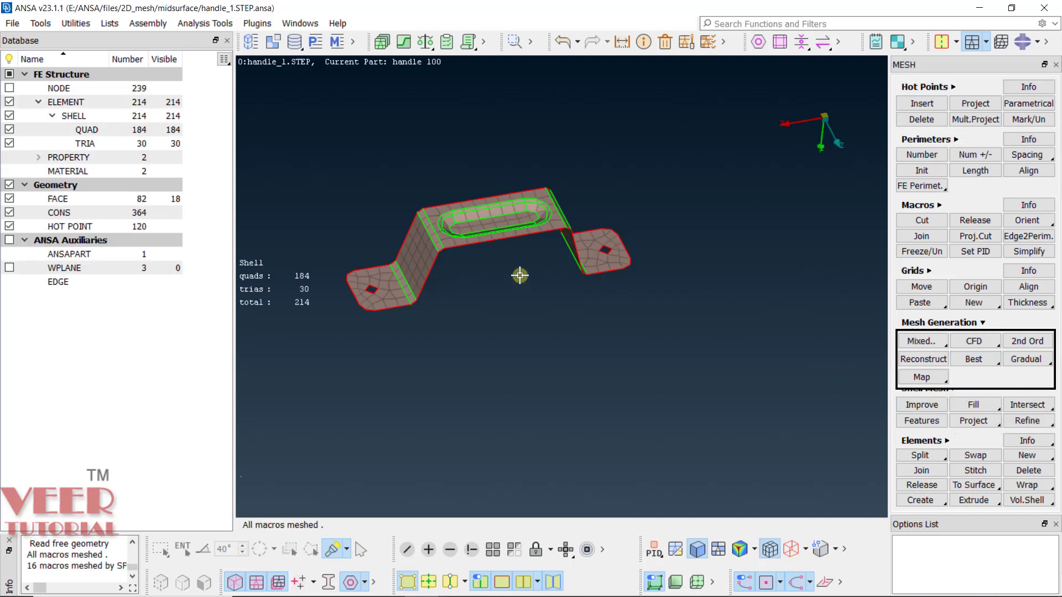
left_click(983, 324)
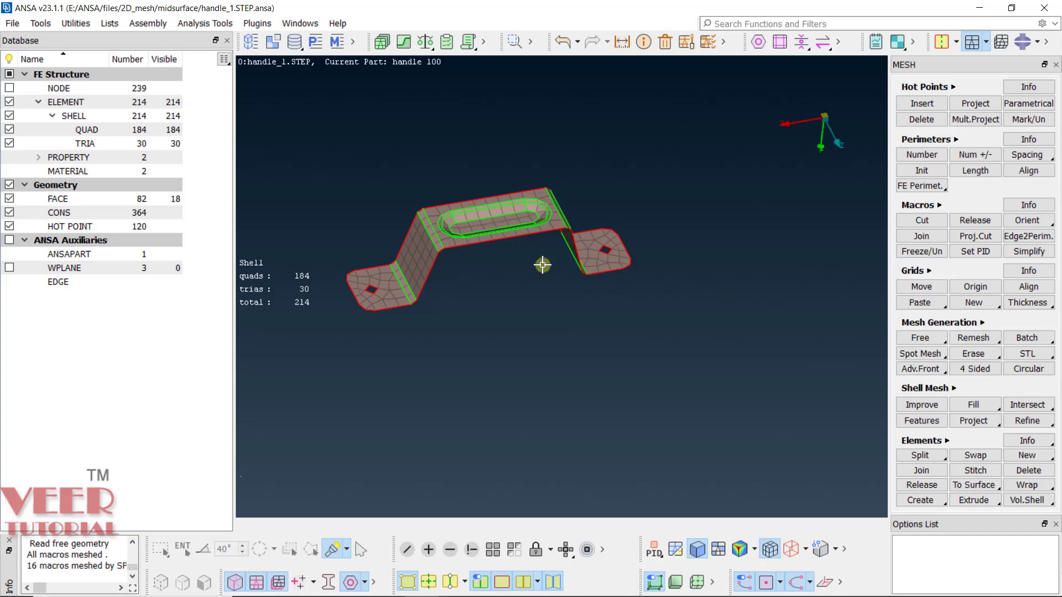
Orbit to inspect the mesh nearly edge-on and bring up the shell Properties list.
scroll(384, 243, "up", 5)
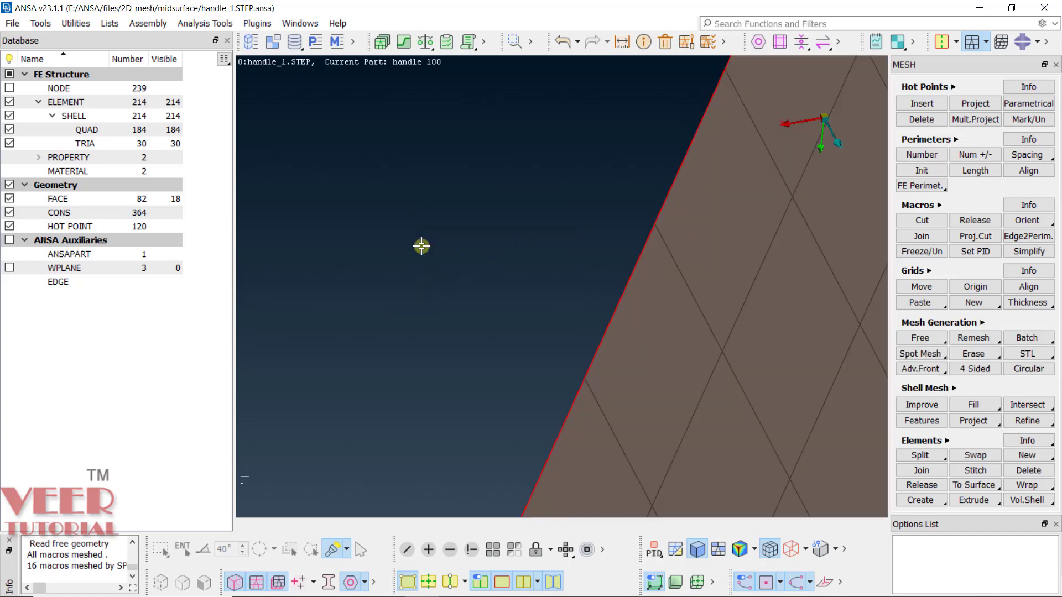
scroll(457, 249, "down", 4)
mouse_move(498, 251)
left_mouse_down("ctrl")
mouse_move(517, 230)
mouse_move(518, 247)
left_mouse_up("ctrl")
scroll(518, 247, "down", 3)
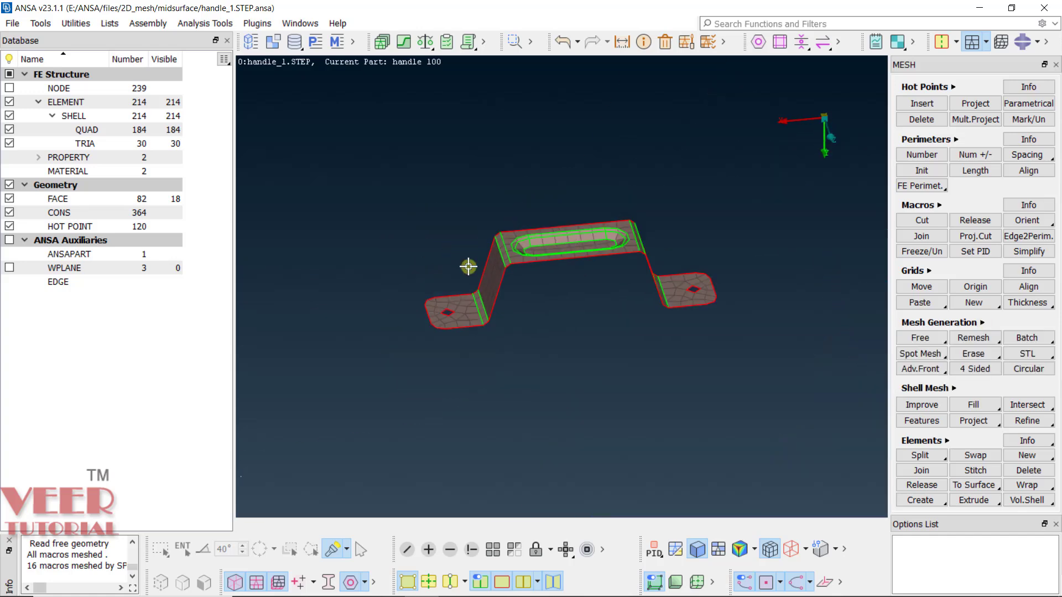
left_click(319, 43)
Edit property 774 mid to thickness T = 2.5, then close the Properties list.
left_click(209, 158)
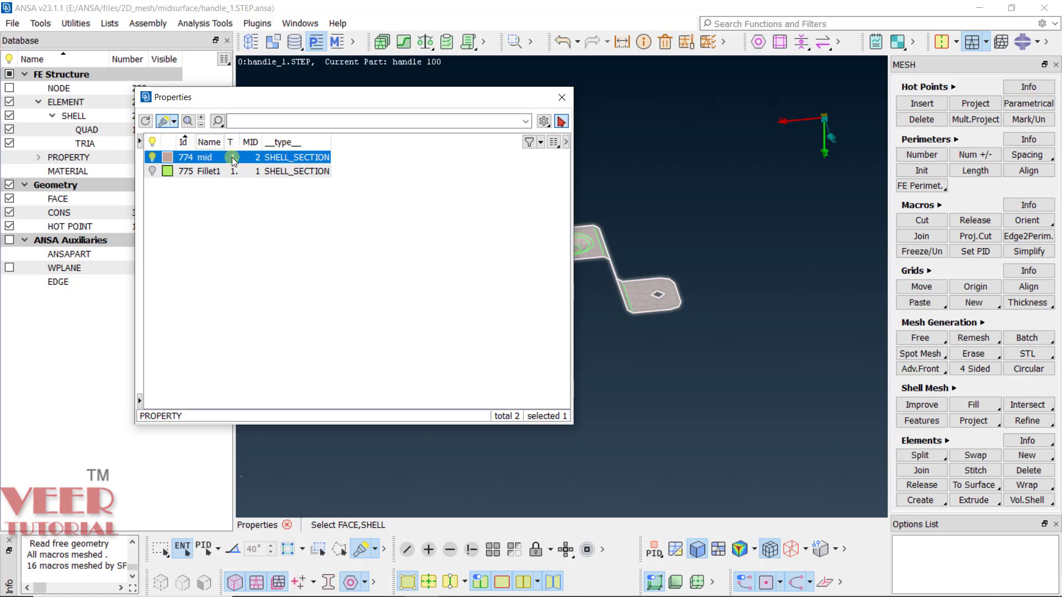
right_click(228, 157)
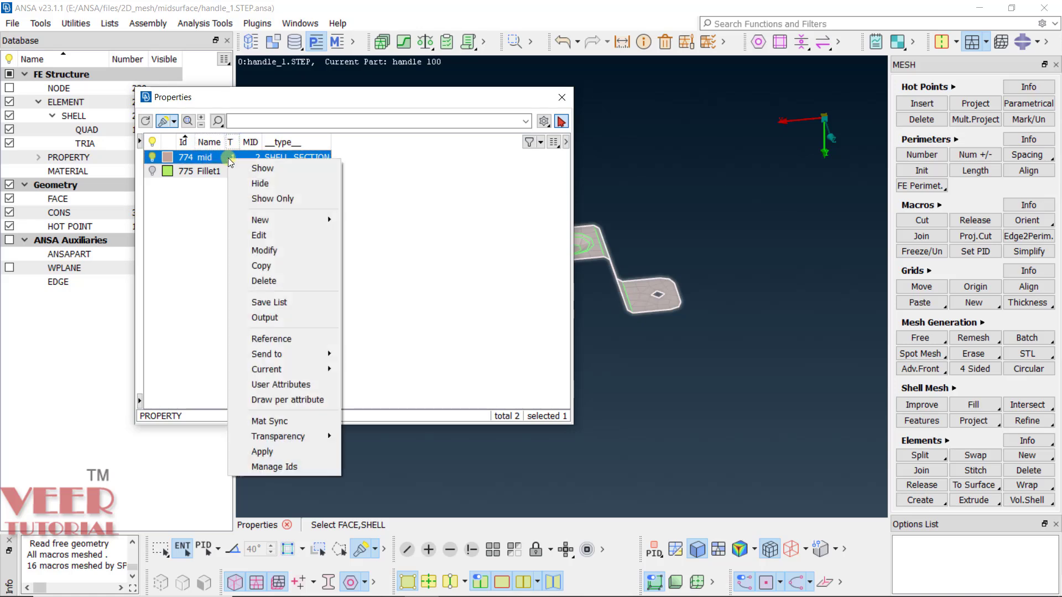
left_click(265, 238)
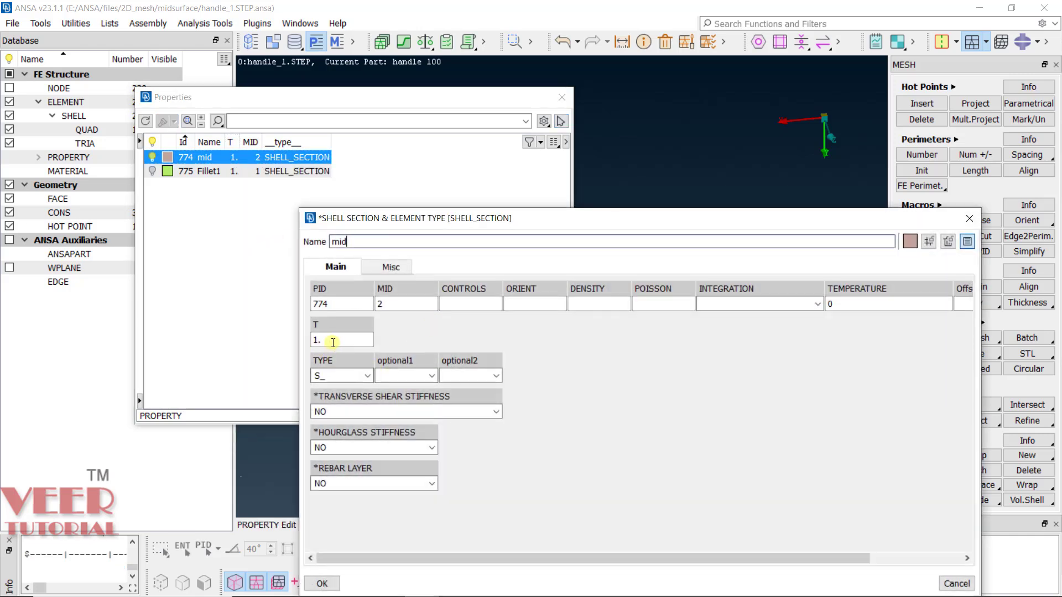
left_click_drag(332, 342, 271, 349)
type("2")
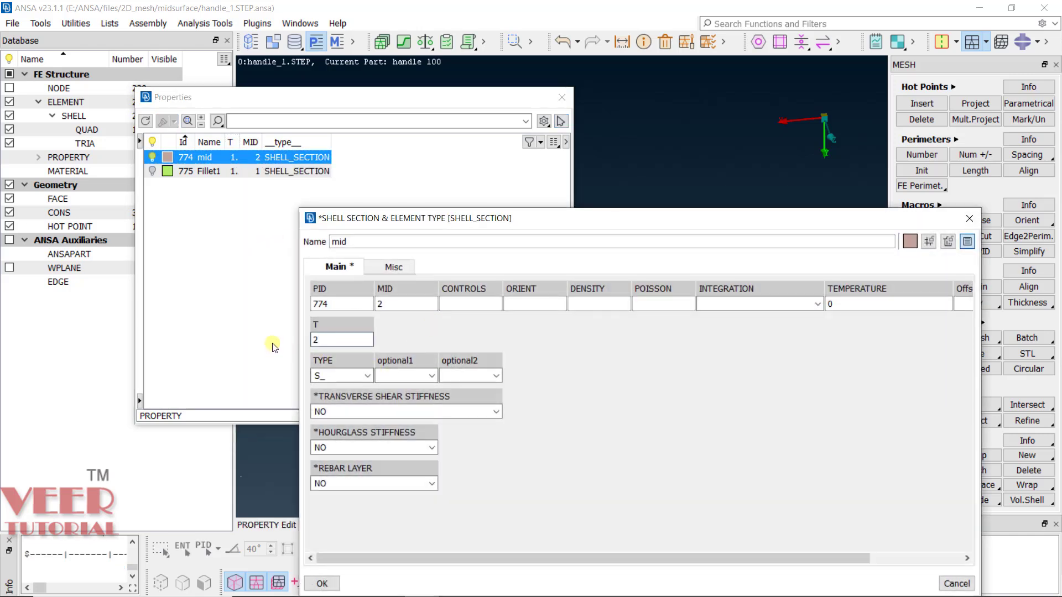
type(".5")
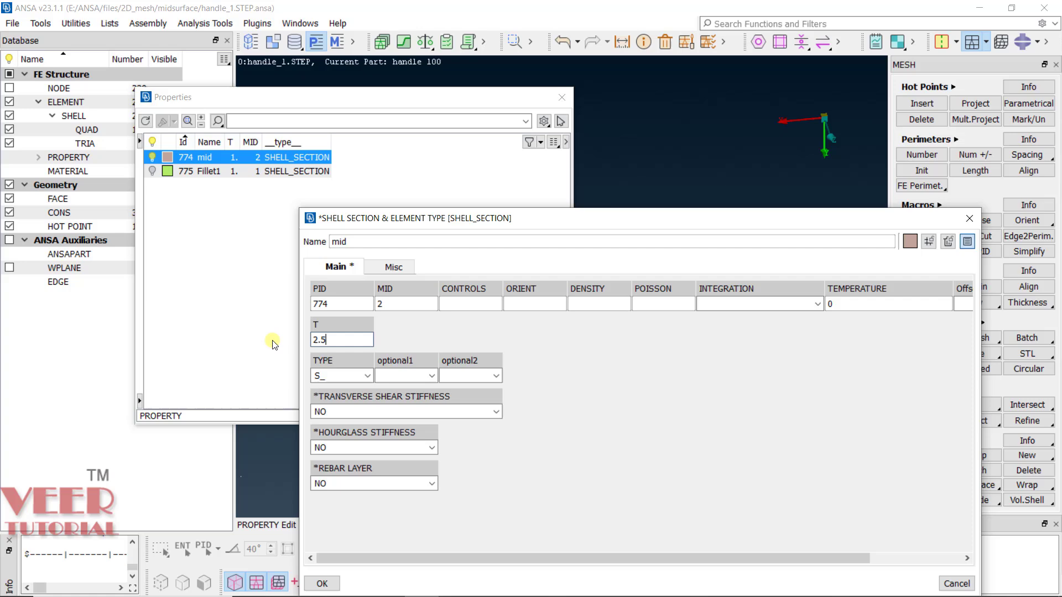
left_click(333, 583)
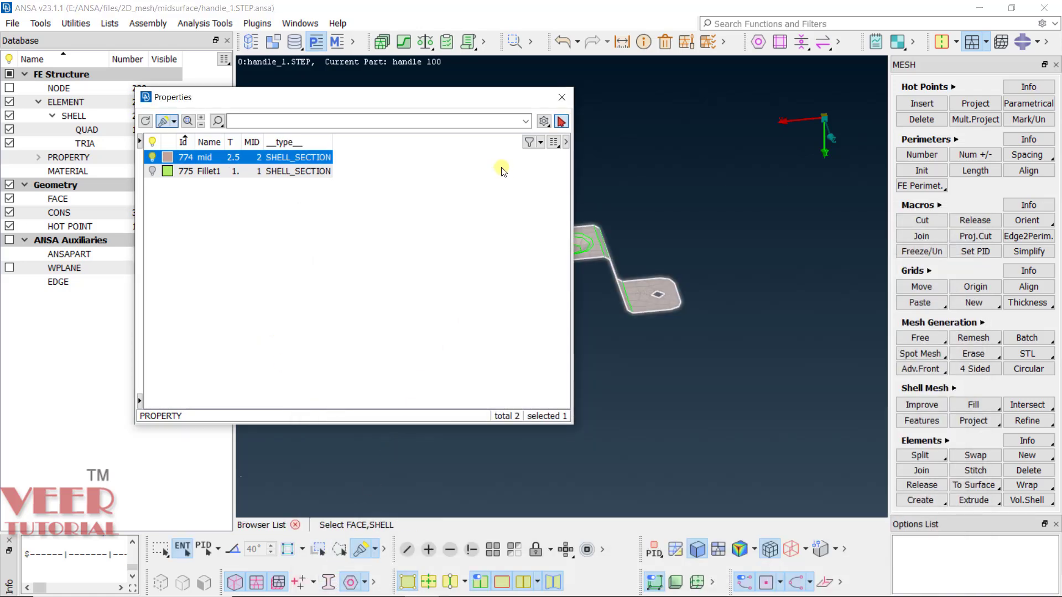
left_click(561, 97)
Enable 'Draw shell as solid' in the Presentation Parameters.
left_click(412, 321)
scroll(415, 317, "up", 5)
scroll(559, 339, "down", 1)
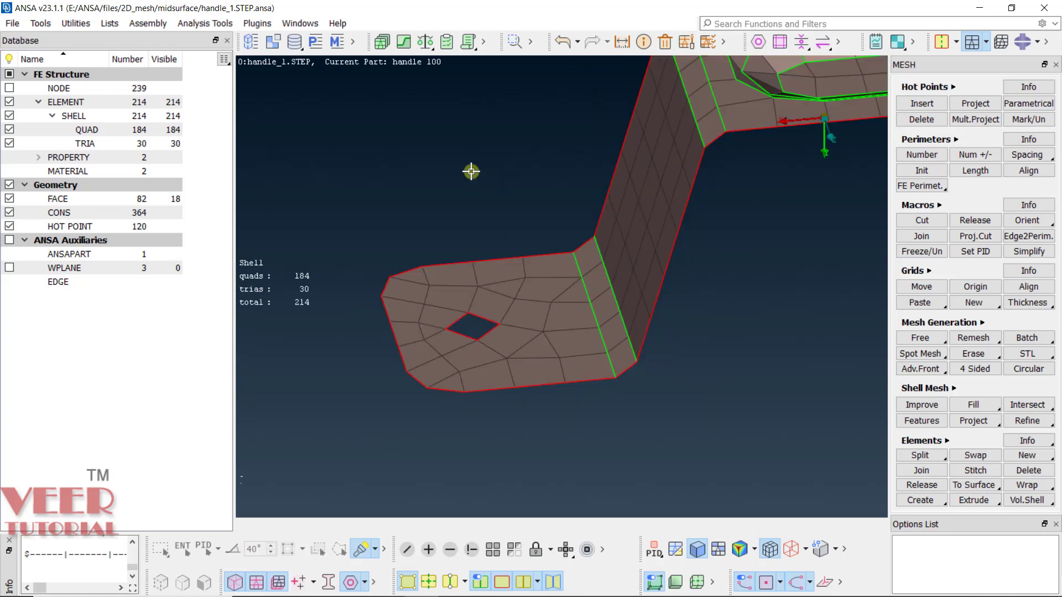
left_click(706, 43)
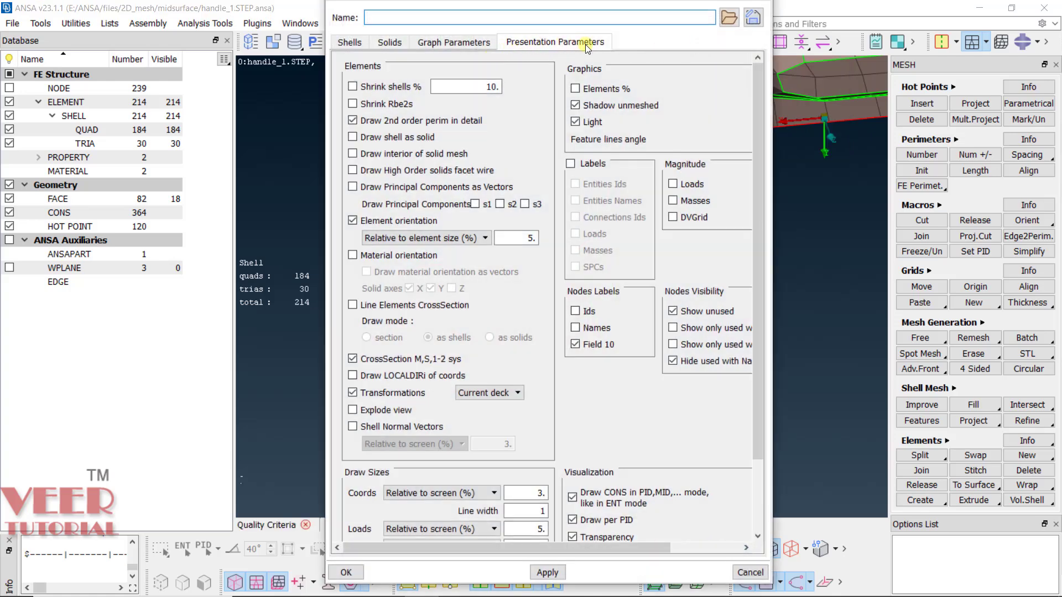
left_click(355, 138)
left_click(354, 574)
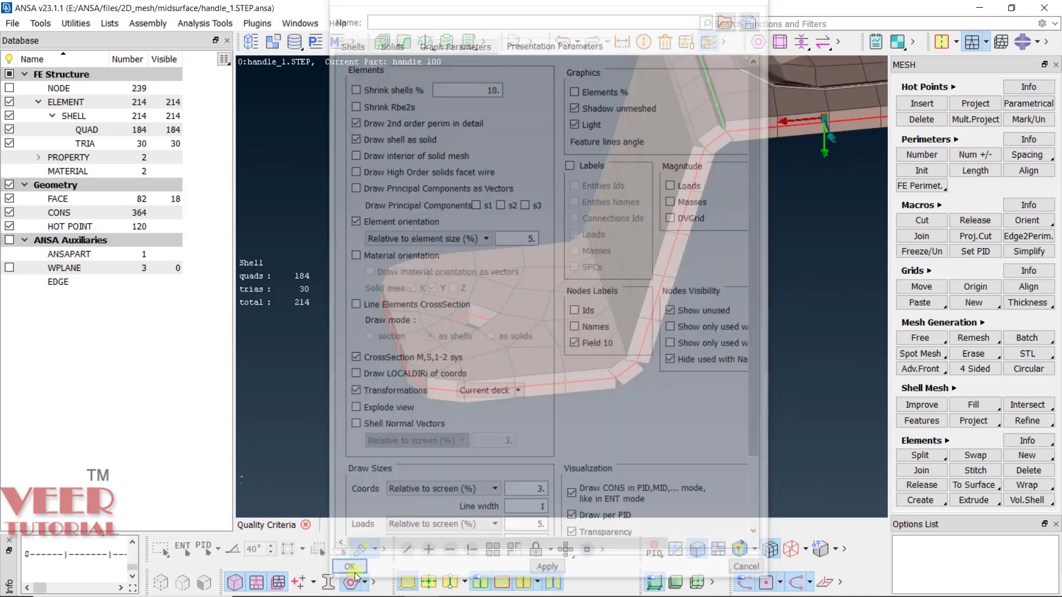
Orbit and zoom to view the 2.5-thick slabs around the mid-plane edges.
scroll(444, 383, "up", 5)
scroll(449, 385, "down", 5)
left_click_drag(553, 405, 613, 382, "ctrl")
scroll(617, 383, "up", 5)
scroll(593, 341, "down", 5)
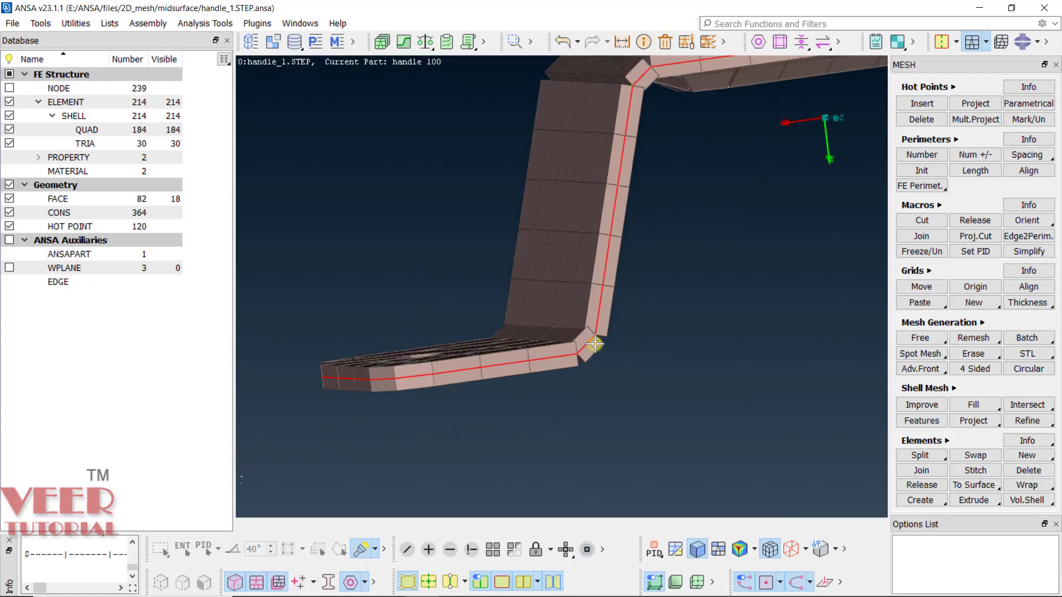
mouse_move(593, 341)
left_mouse_down("ctrl")
mouse_move(556, 261)
mouse_move(585, 371)
mouse_move(584, 357)
left_mouse_up("ctrl")
Switch on the 775 Fillet1 faces in Properties, then inspect the corner thickness close up.
scroll(564, 363, "up", 5)
scroll(559, 332, "down", 3)
scroll(608, 310, "down", 2)
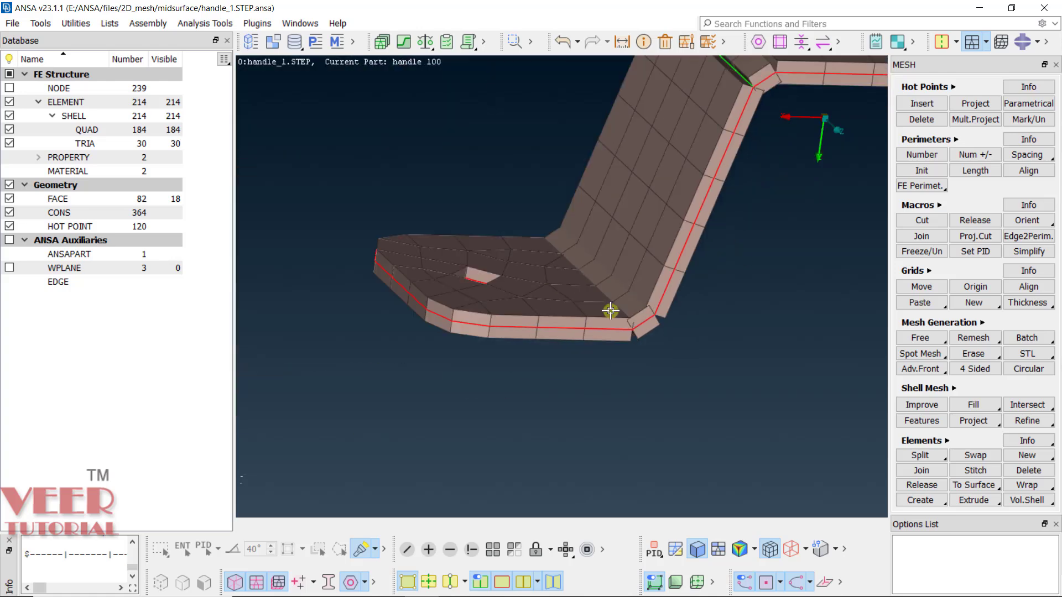
left_click(311, 47)
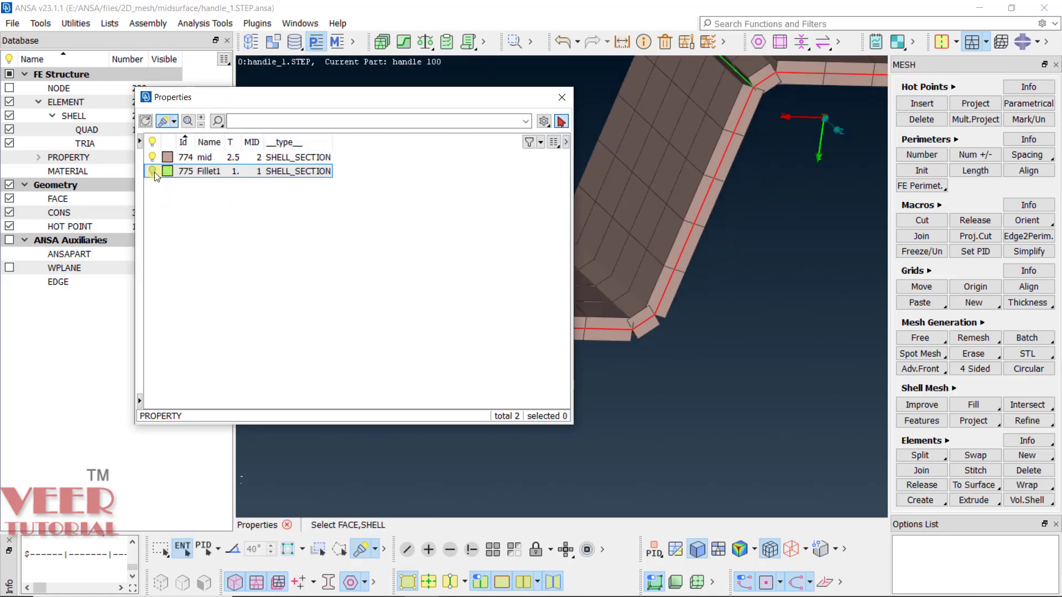
left_click(154, 174)
left_click(562, 97)
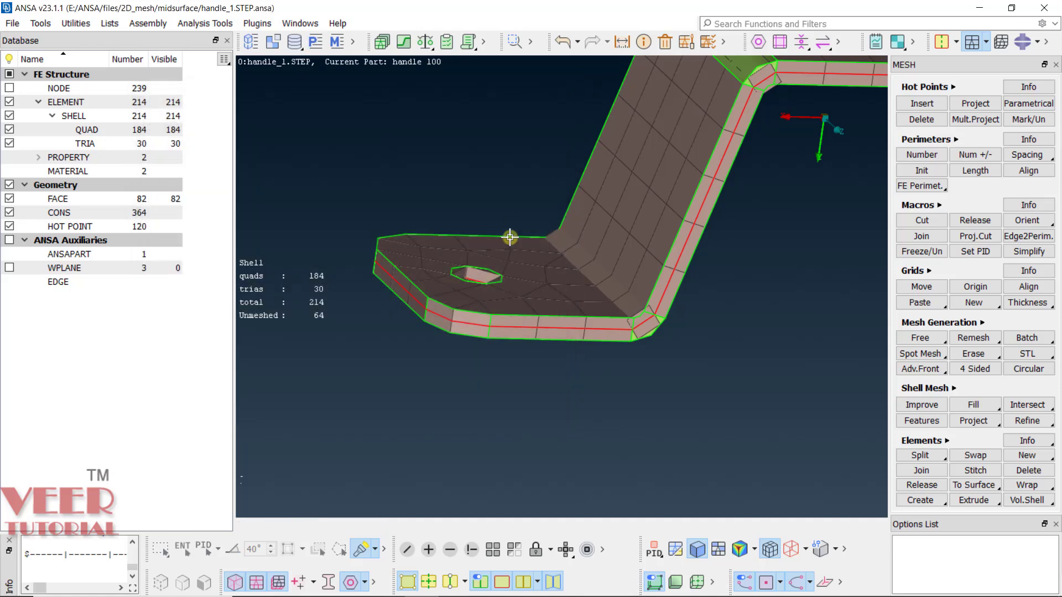
scroll(453, 307, "up", 5)
left_click_drag(646, 381, 599, 396, "ctrl")
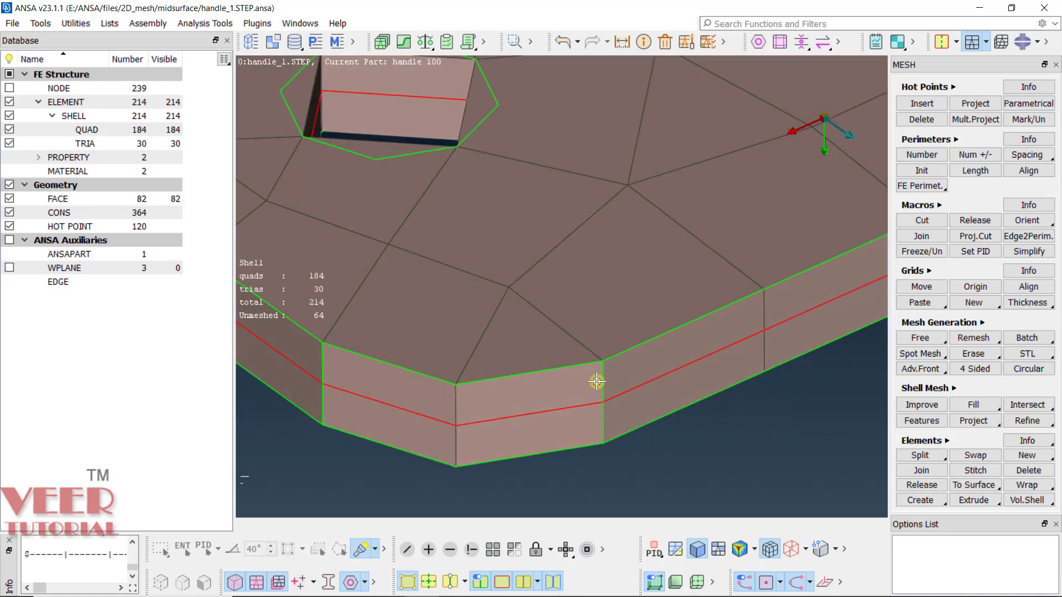
scroll(597, 381, "down", 5)
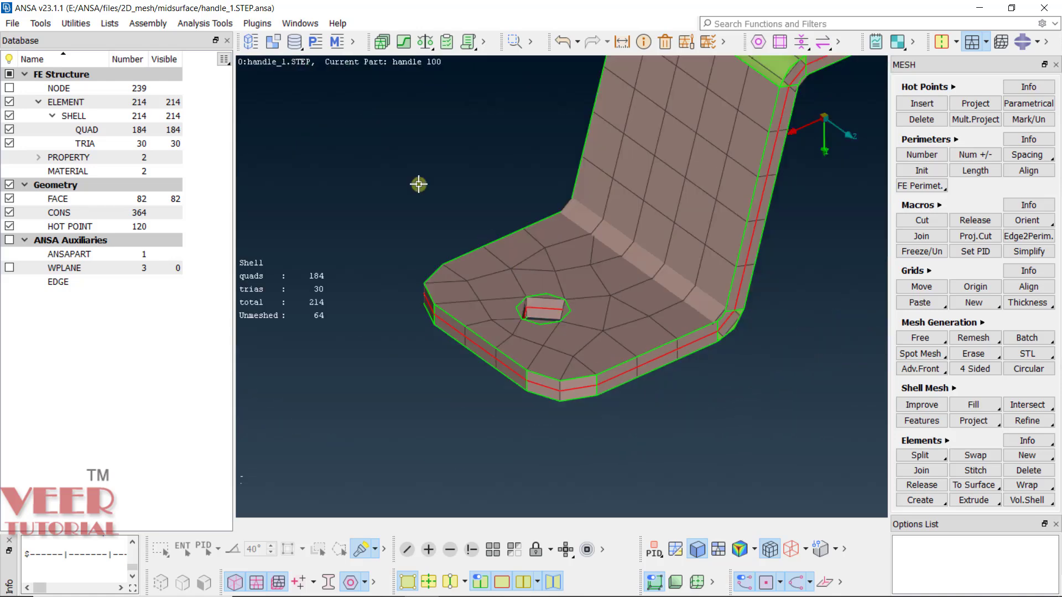
Change the mid shell property's thickness T to 3 and close Properties.
left_click(315, 48)
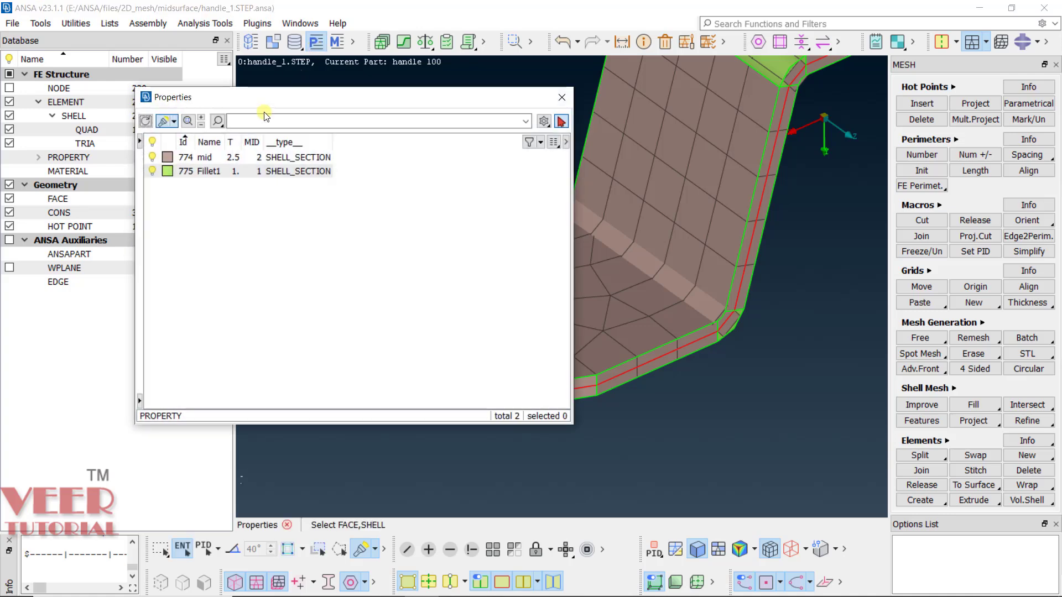
left_click(229, 158)
right_click(229, 157)
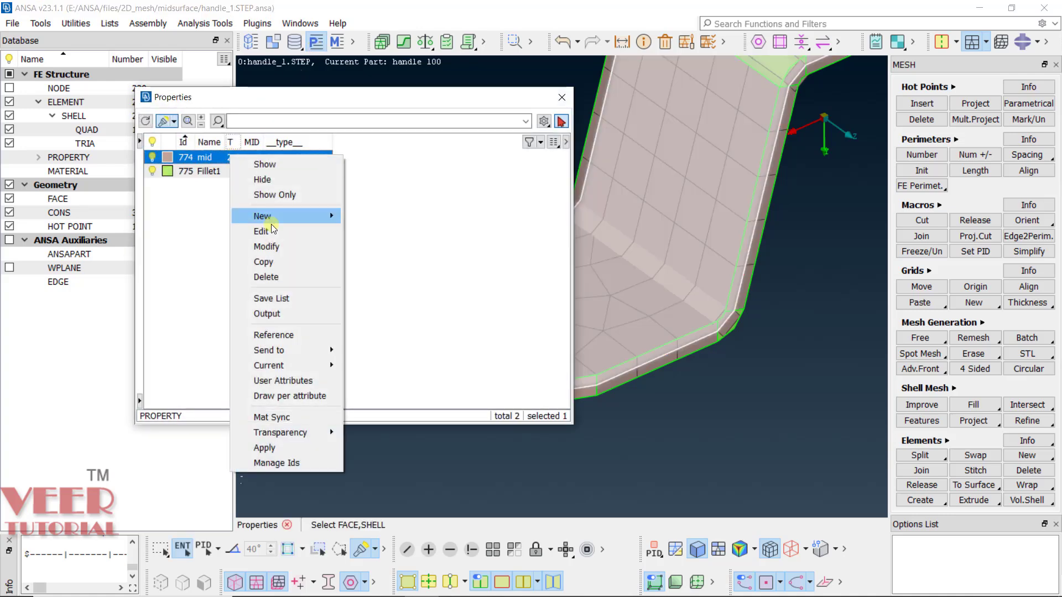
left_click(272, 231)
double_click(332, 340)
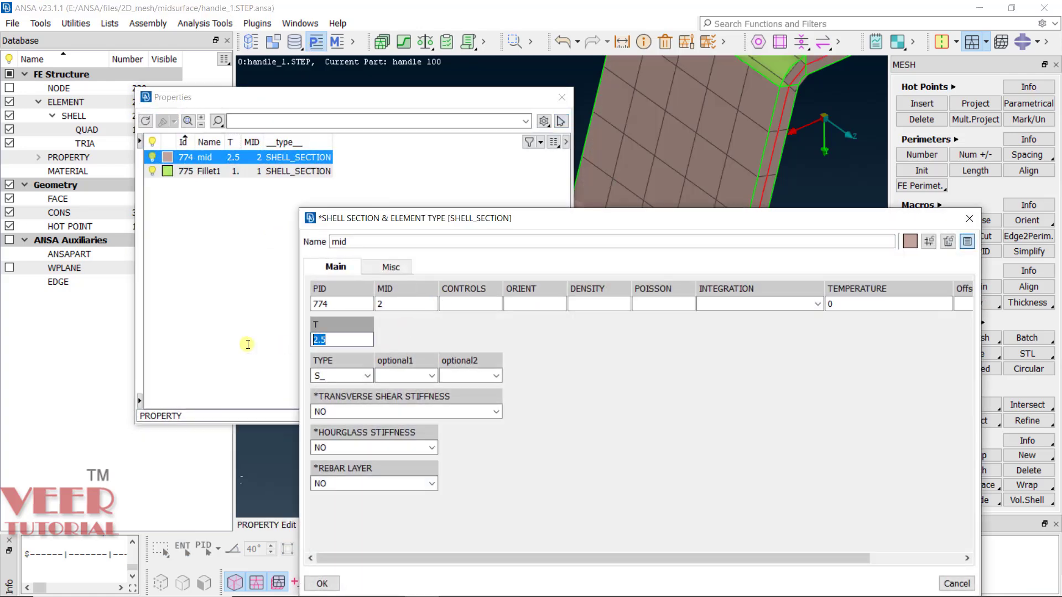
type("3")
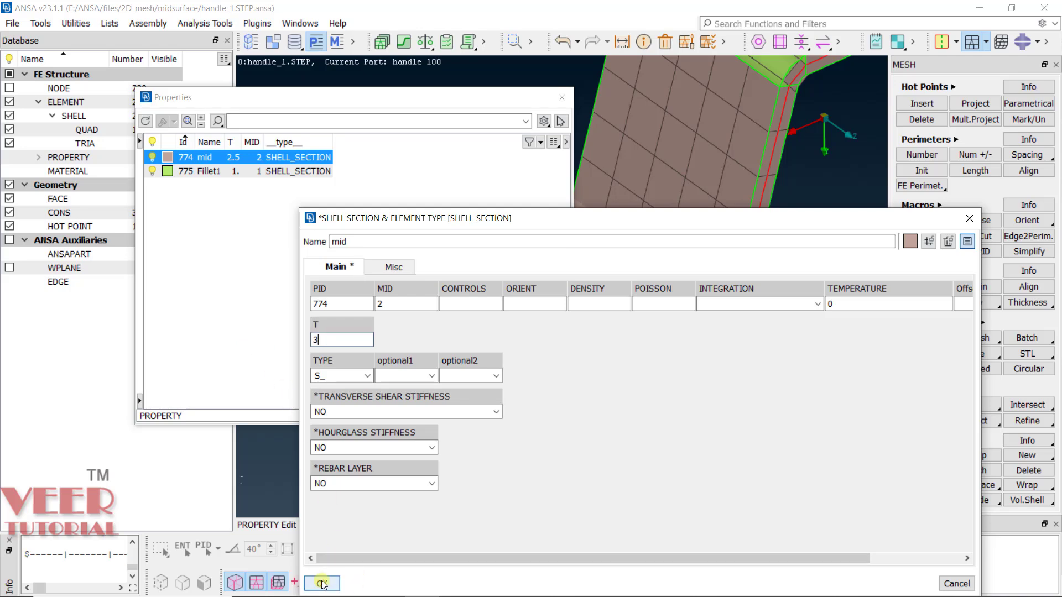
left_click(322, 584)
left_click(561, 98)
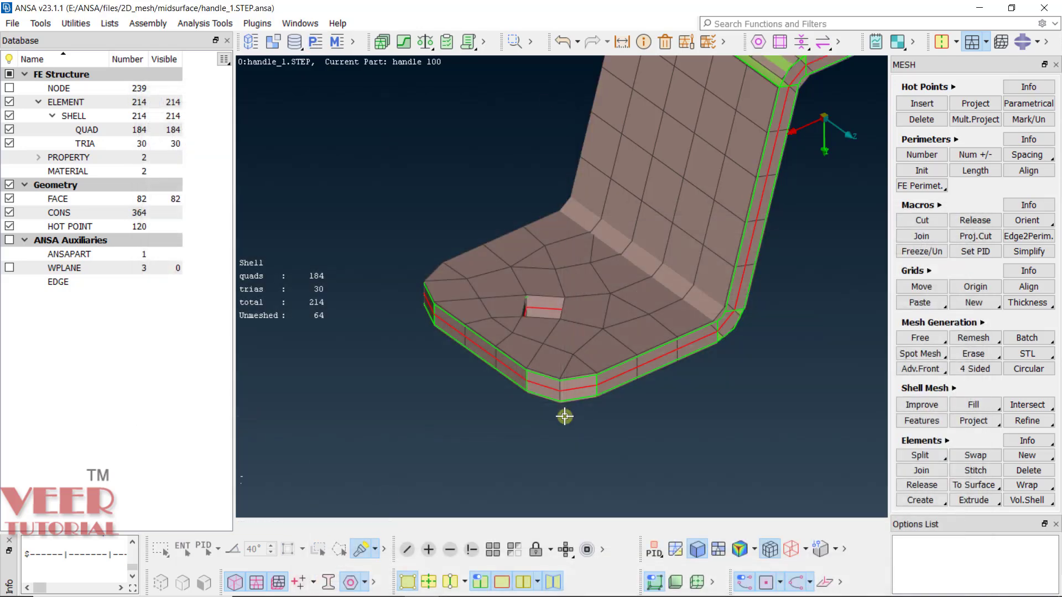
scroll(565, 416, "up", 6)
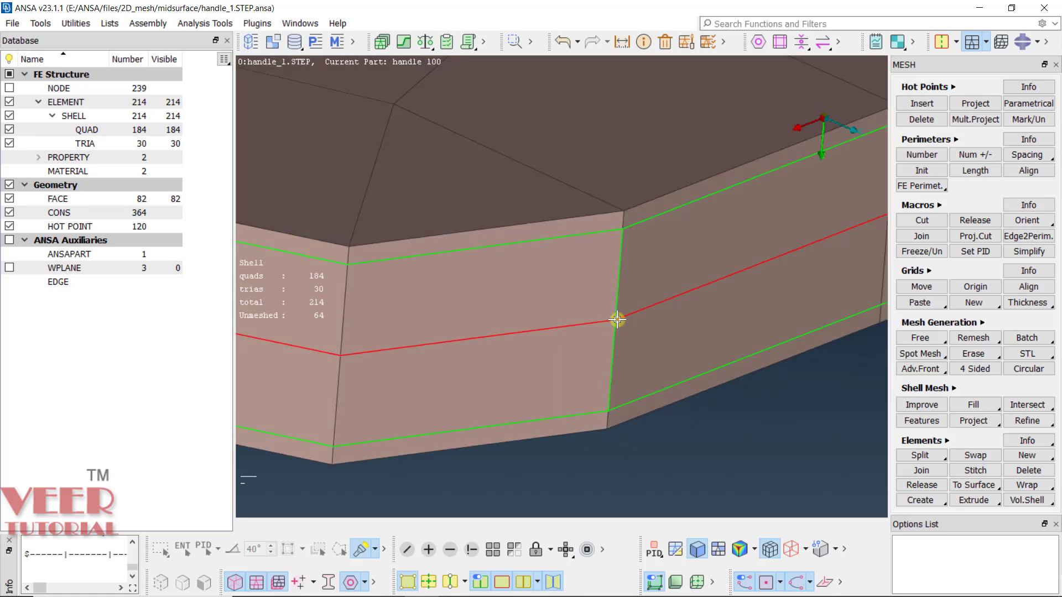
Switch model colouring from PID to ENT.
left_click(662, 546)
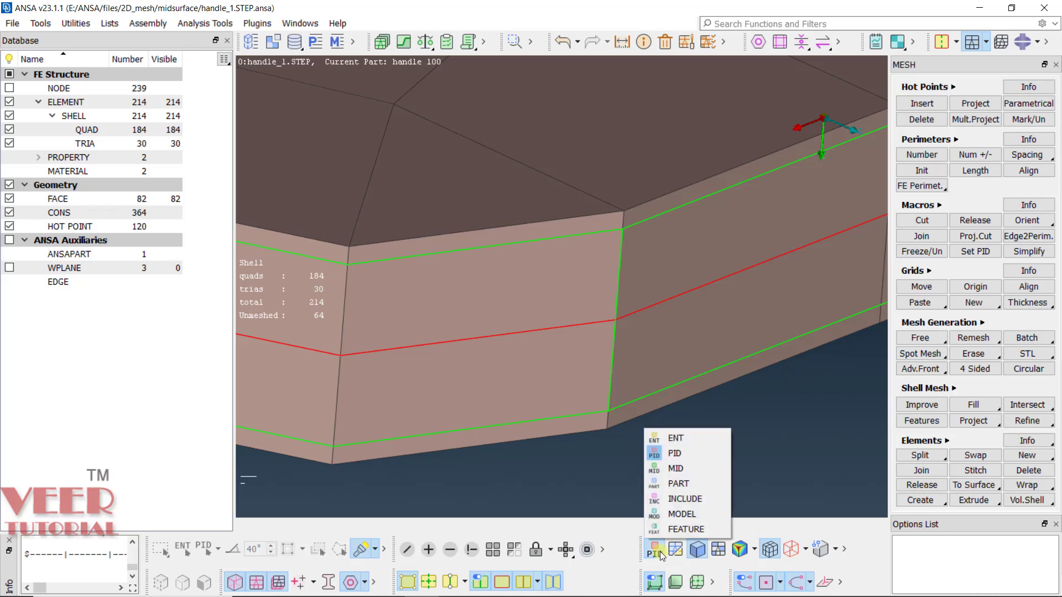
left_click(693, 438)
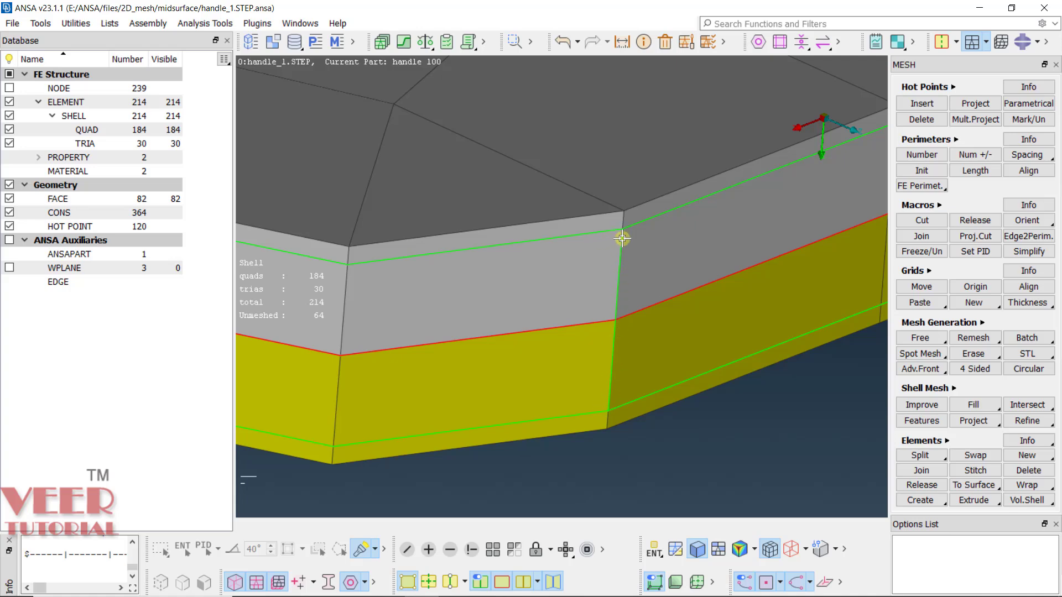
scroll(622, 229, "down", 10)
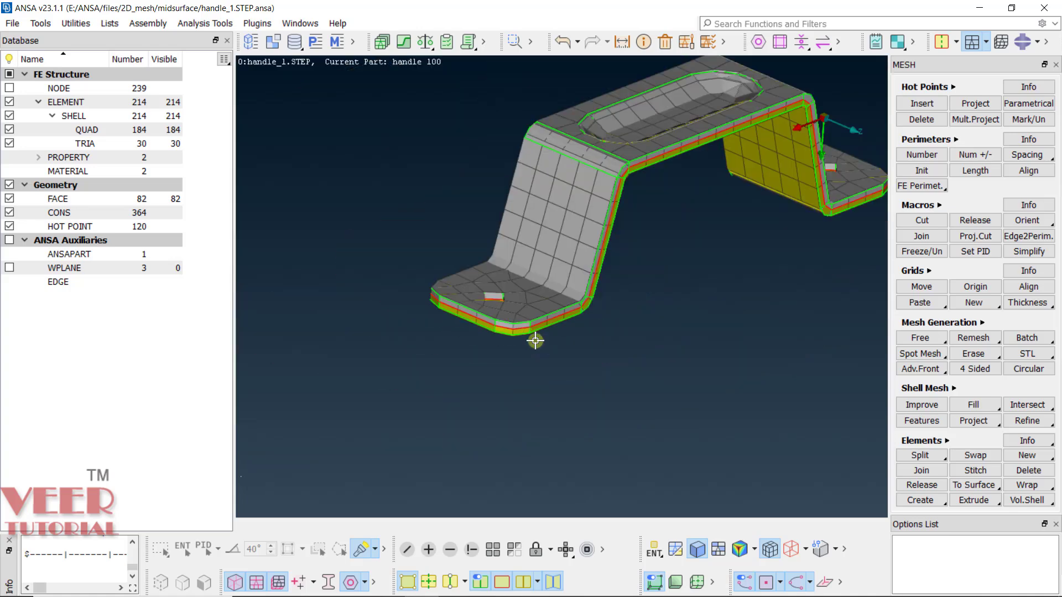
scroll(575, 331, "up", 8)
scroll(575, 336, "down", 3)
Uncheck 'Draw shell as solid' in Presentation Parameters so the mesh shows as thin shells.
mouse_move(585, 365)
left_mouse_down("ctrl")
mouse_move(541, 246)
mouse_move(591, 349)
left_mouse_up("ctrl")
scroll(547, 381, "down", 6)
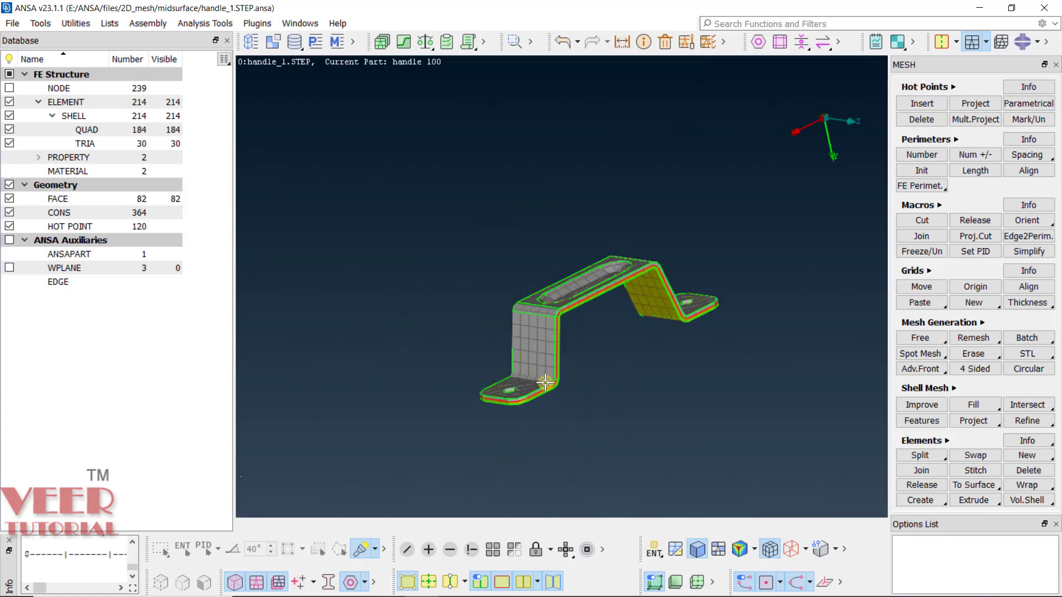
left_click(709, 42)
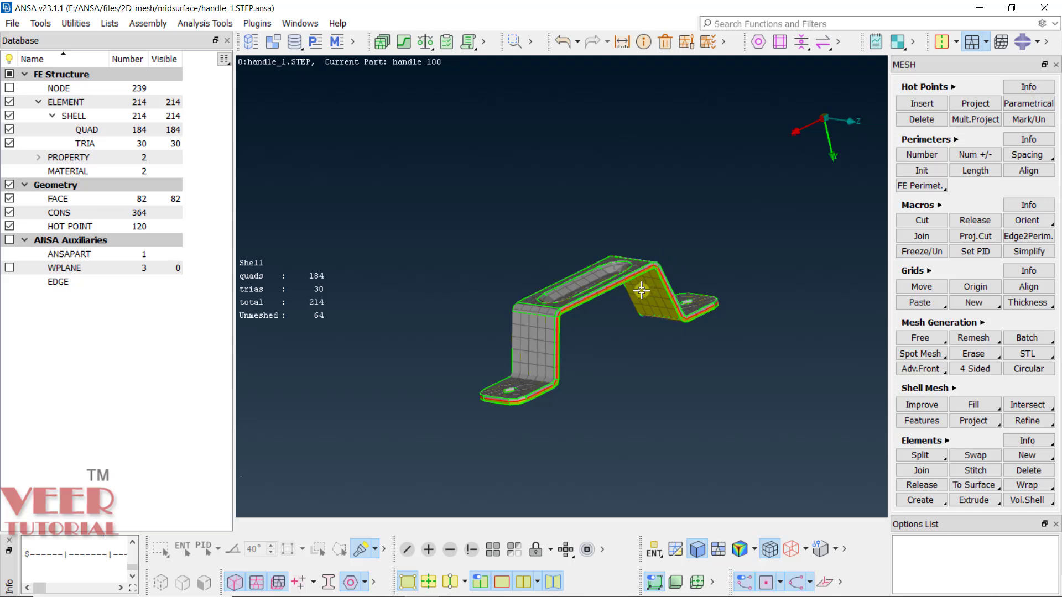
left_click(707, 42)
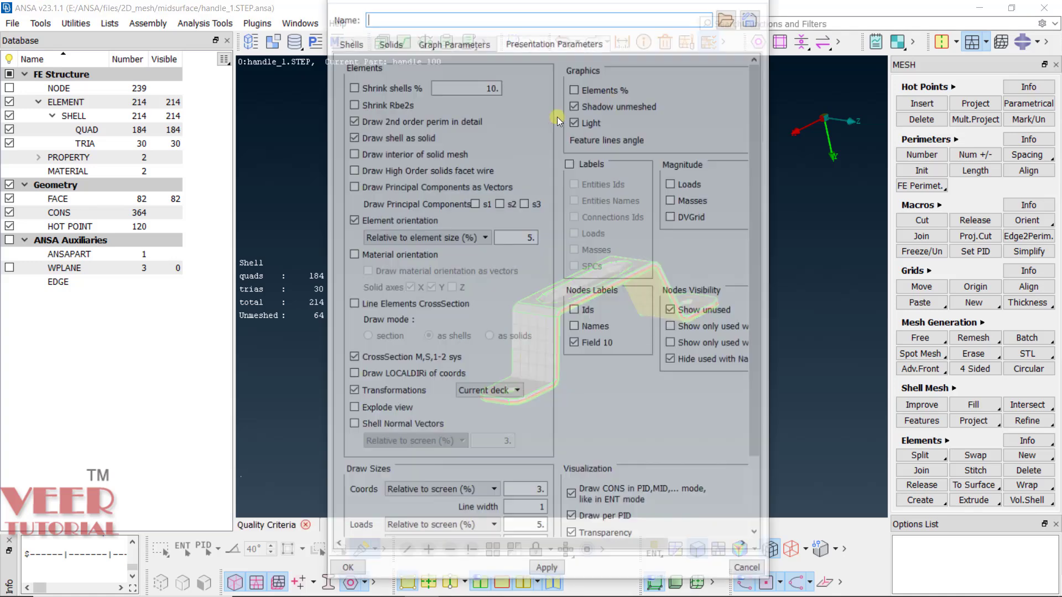
left_click(373, 137)
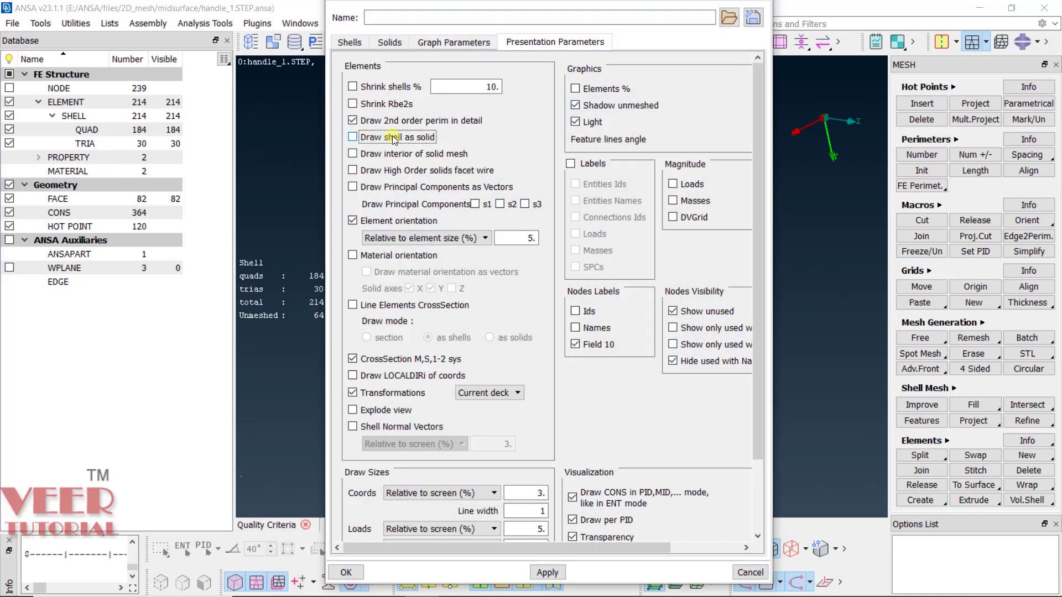
left_click(348, 571)
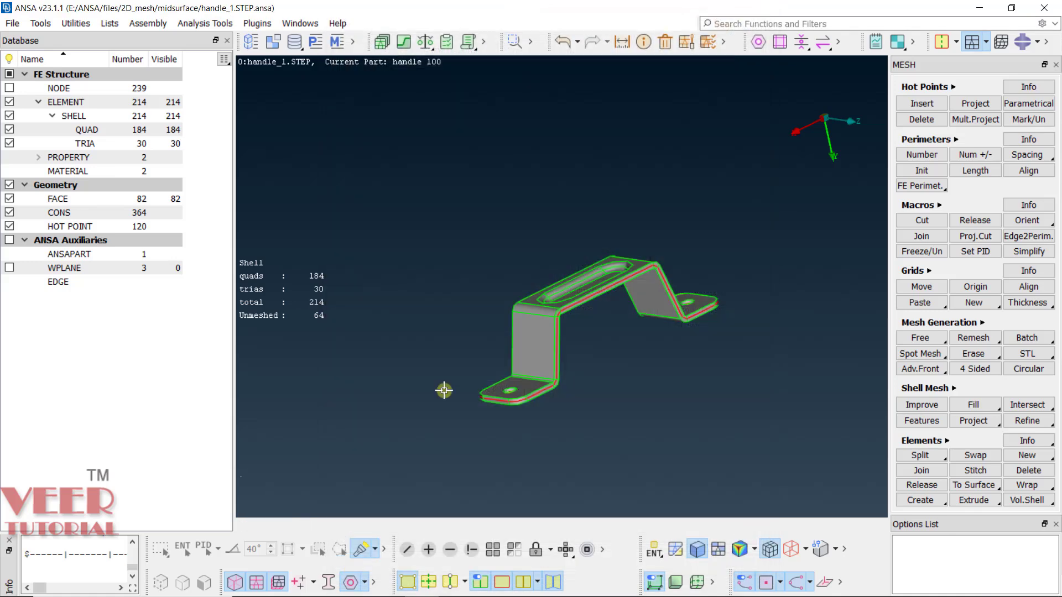
Start a new empty model, discarding the handle's unsaved changes.
left_click(11, 26)
left_click(51, 40)
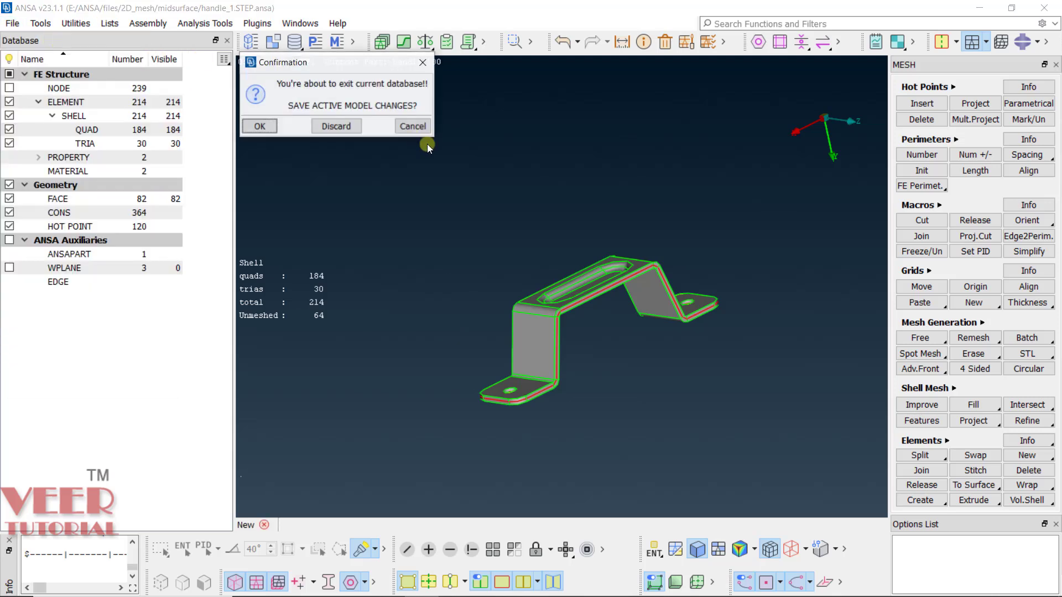
left_click(337, 126)
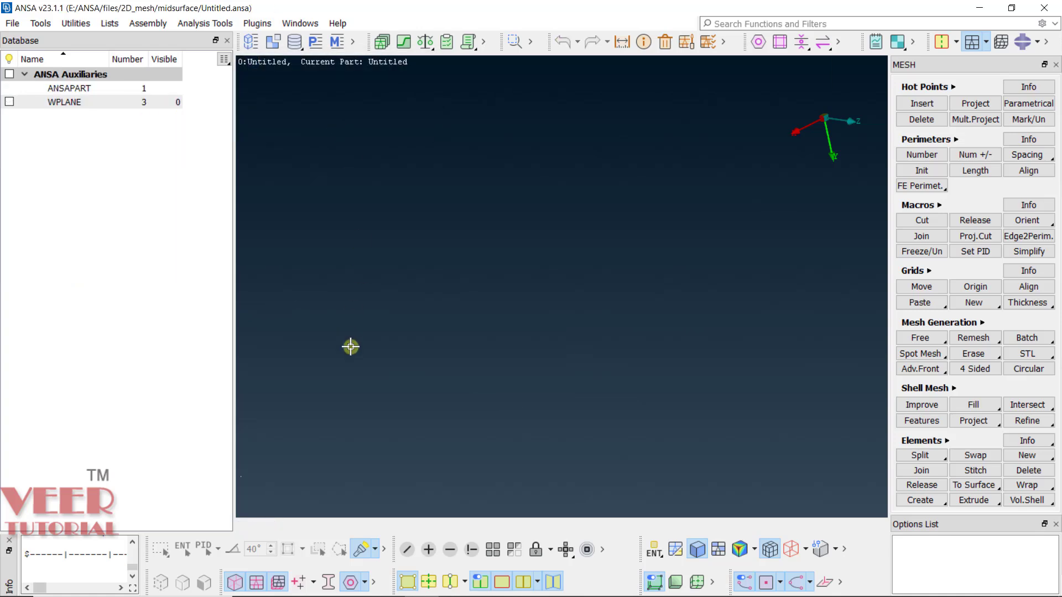
Drag Clip2.stp from the file browser into ANSA and open it as a new file.
key("alt+Tab")
left_click_drag(725, 246, 626, 247)
left_click(586, 406)
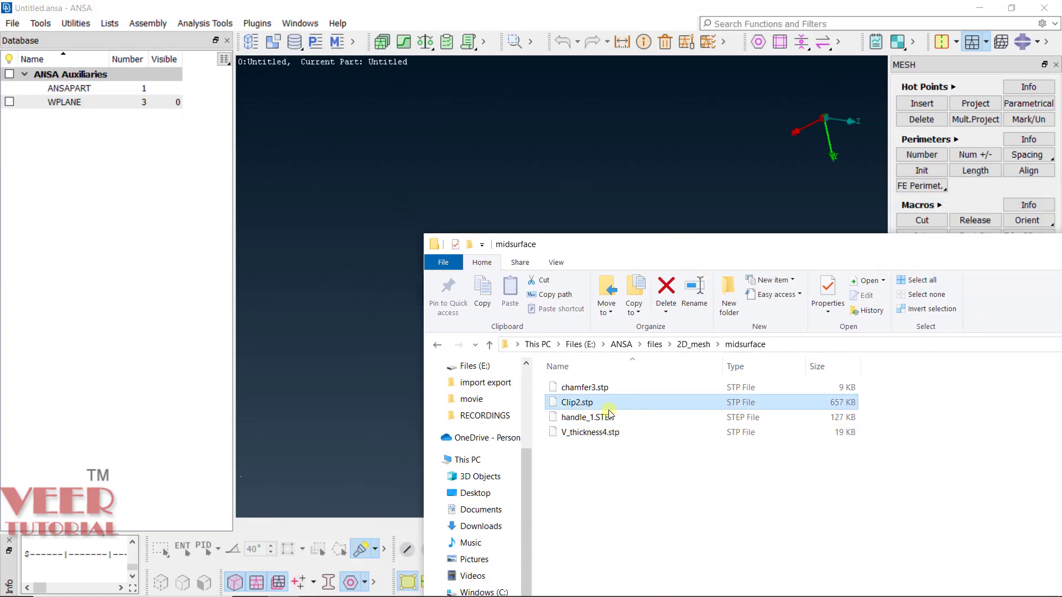
left_click_drag(591, 406, 324, 246)
left_click_drag(420, 175, 420, 175)
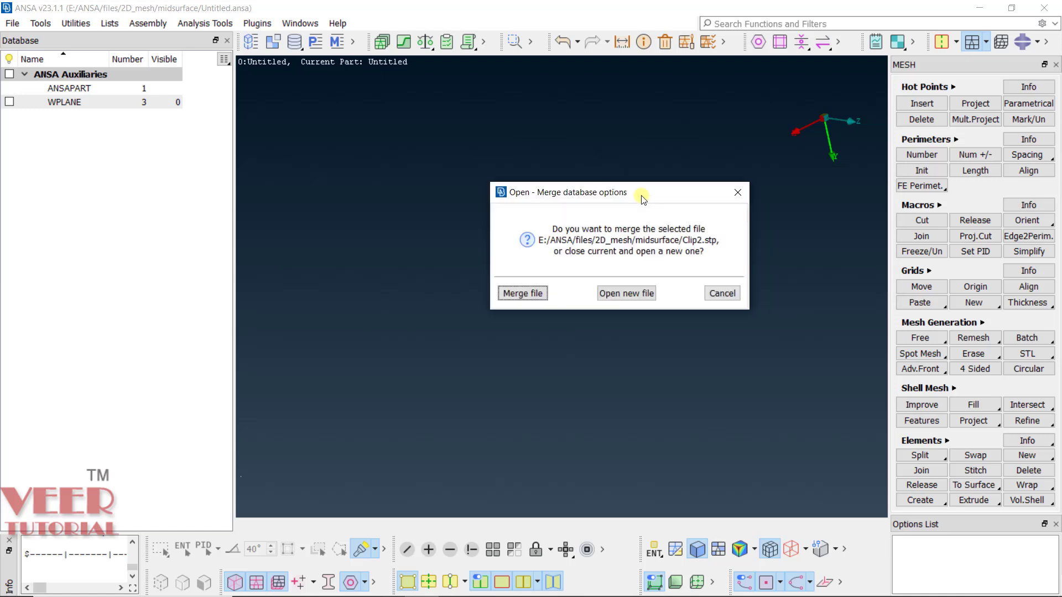
left_click(635, 299)
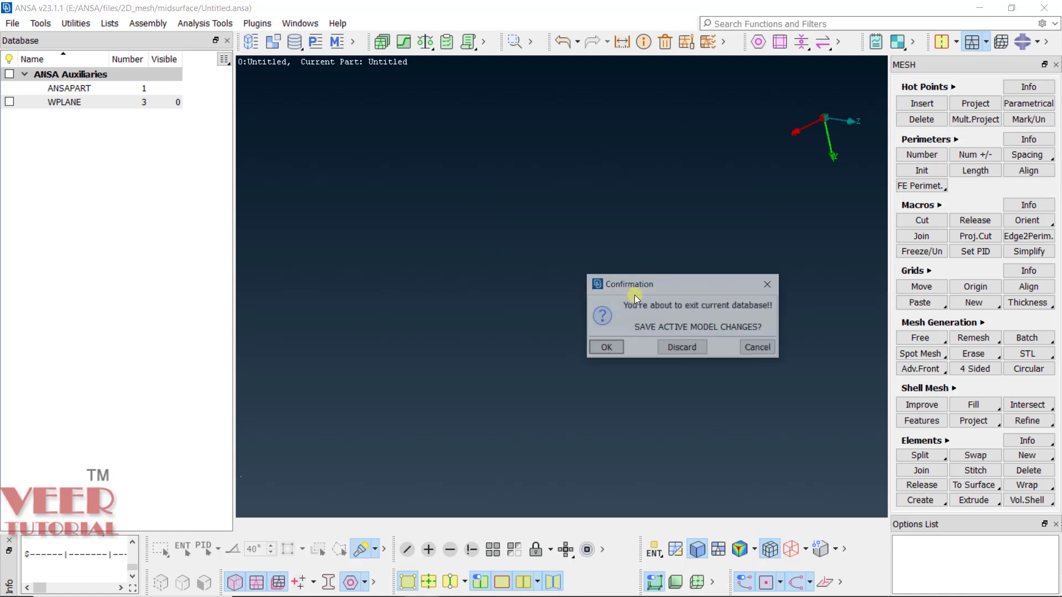
left_click(671, 348)
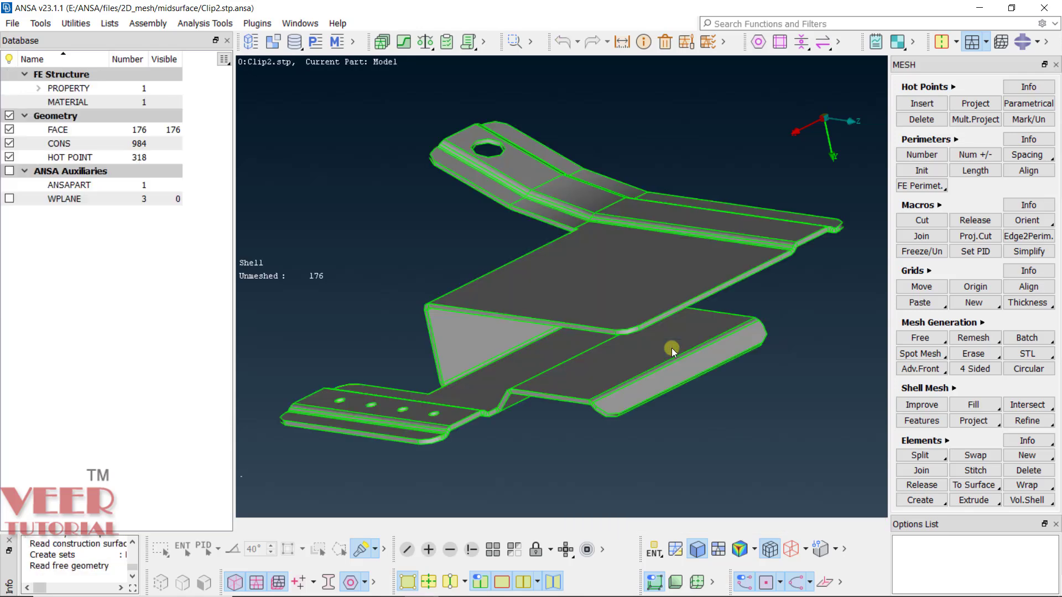
Orbit the Clip2 model and start Faces > Offset > Faces from the TOPO deck.
left_click_drag(672, 335, 369, 189, "ctrl")
scroll(370, 188, "down", 6)
scroll(434, 259, "up", 3)
left_click_drag(469, 255, 395, 285, "ctrl")
scroll(470, 262, "up", 3)
left_click_drag(470, 263, 598, 268, "ctrl")
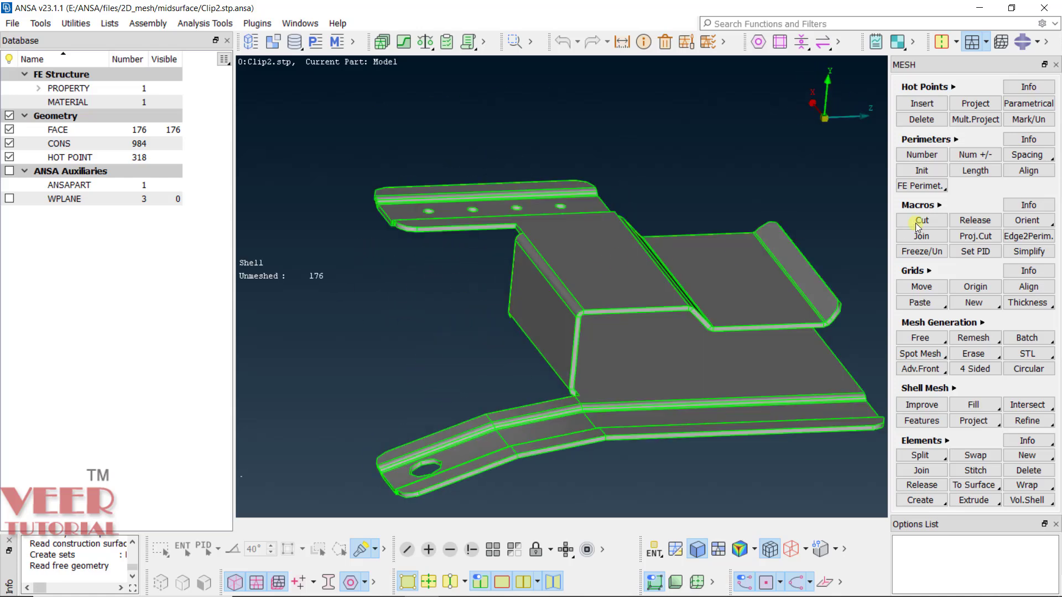
left_click(943, 42)
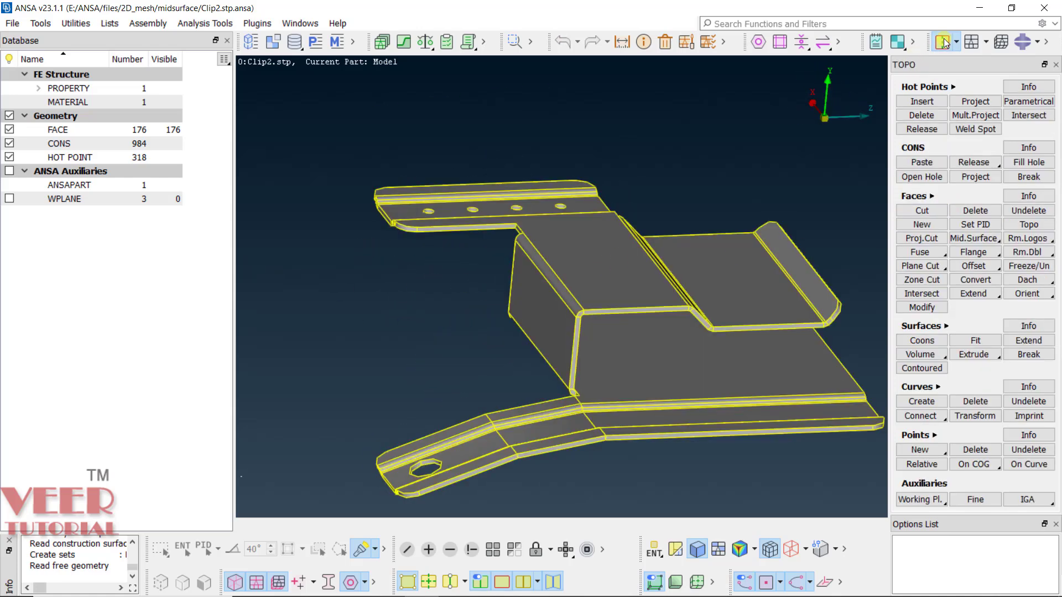
left_click(985, 266)
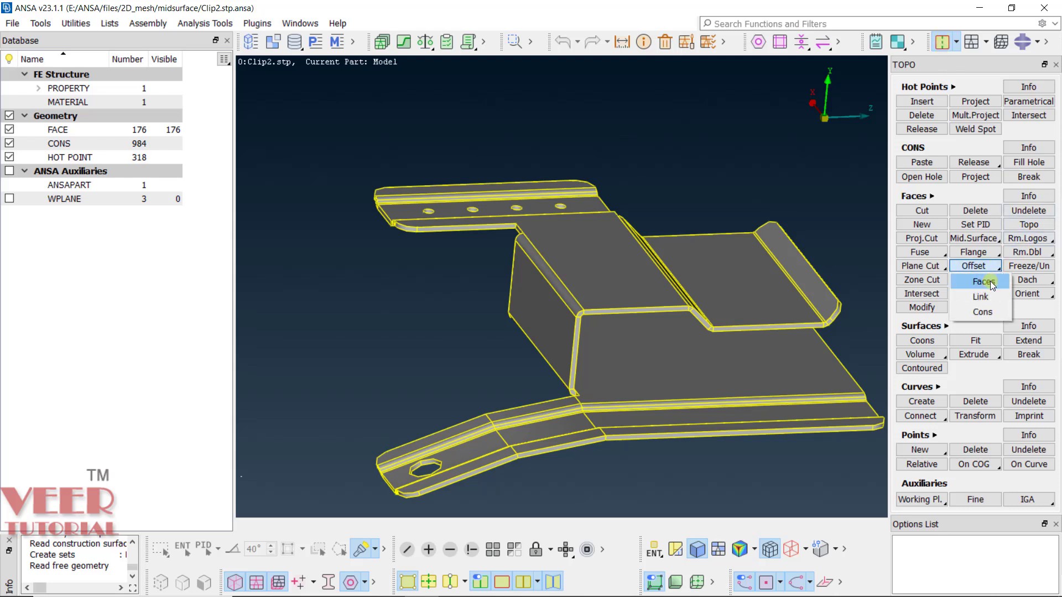
left_click(983, 281)
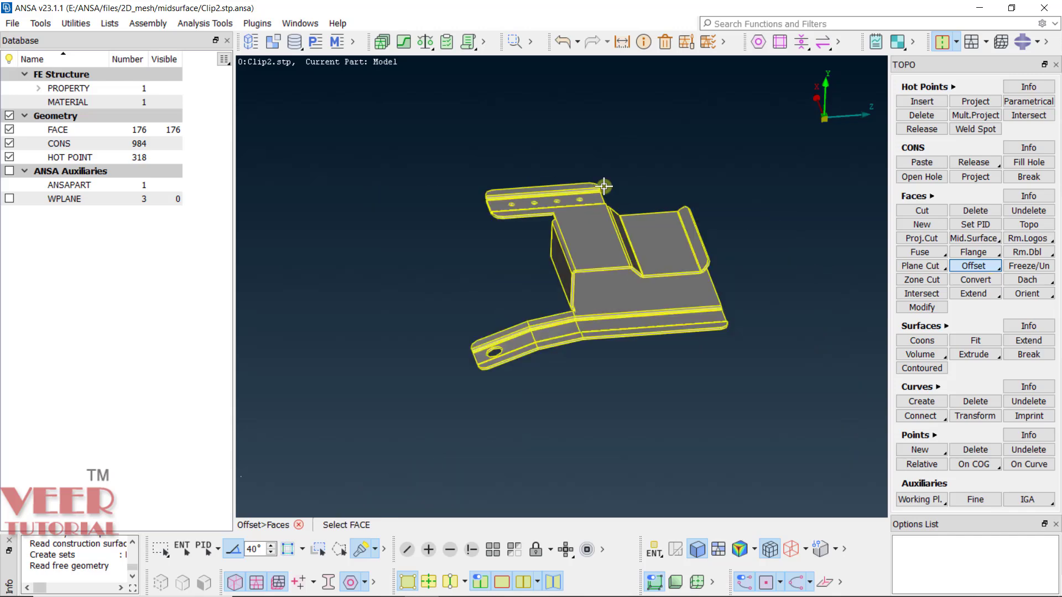
Pick a face on the clip to offset, rotating the view around it.
scroll(599, 305, "up", 4)
scroll(601, 310, "down", 4)
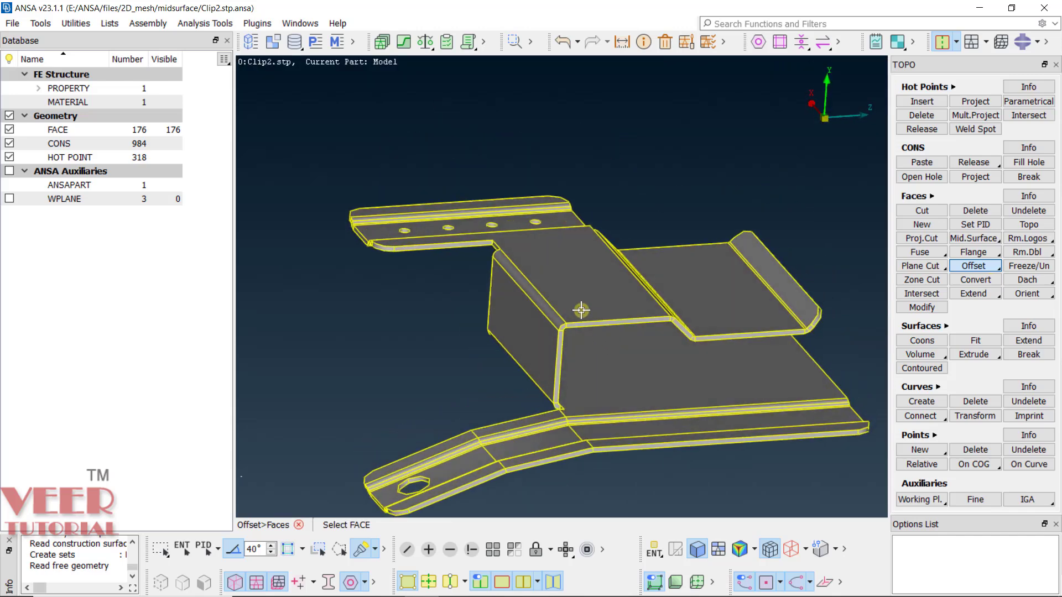
scroll(575, 311, "up", 5)
left_click(667, 293)
scroll(570, 256, "down", 6)
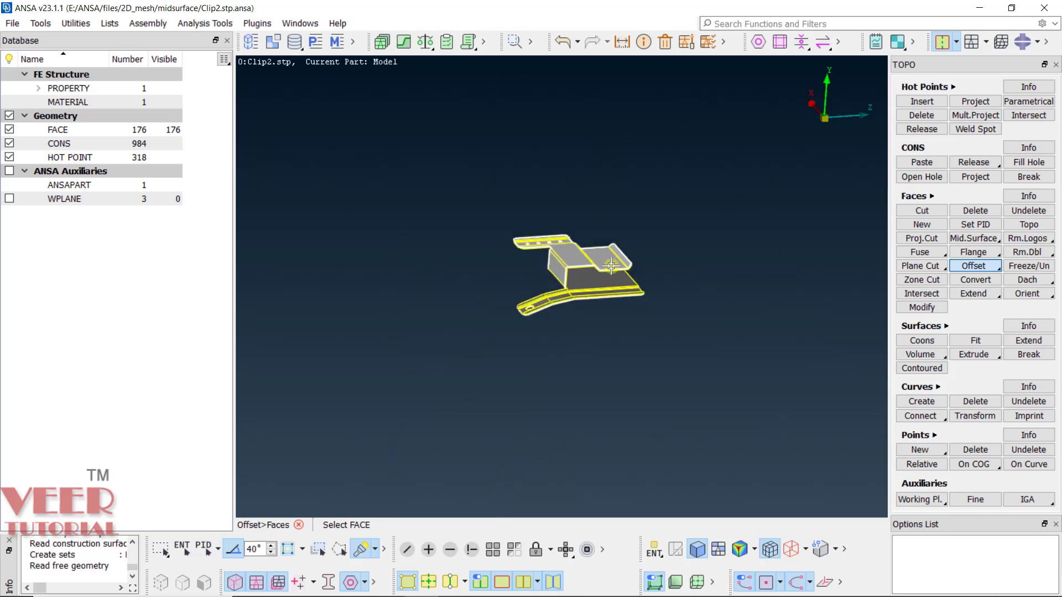
left_click_drag(571, 257, 632, 231, "ctrl")
scroll(632, 231, "up", 10)
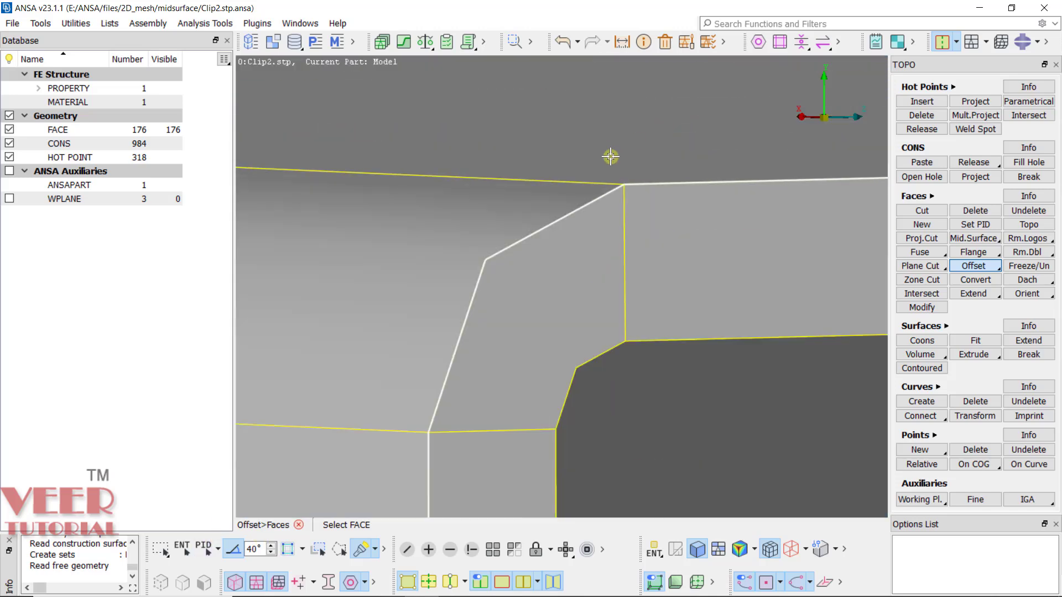
scroll(611, 160, "down", 3)
Switch the face selection mode to PID and orbit to a side view of the clip.
left_click(654, 549)
left_click(685, 457)
scroll(672, 369, "up", 5)
scroll(553, 244, "down", 5)
scroll(526, 239, "up", 8)
scroll(553, 210, "down", 8)
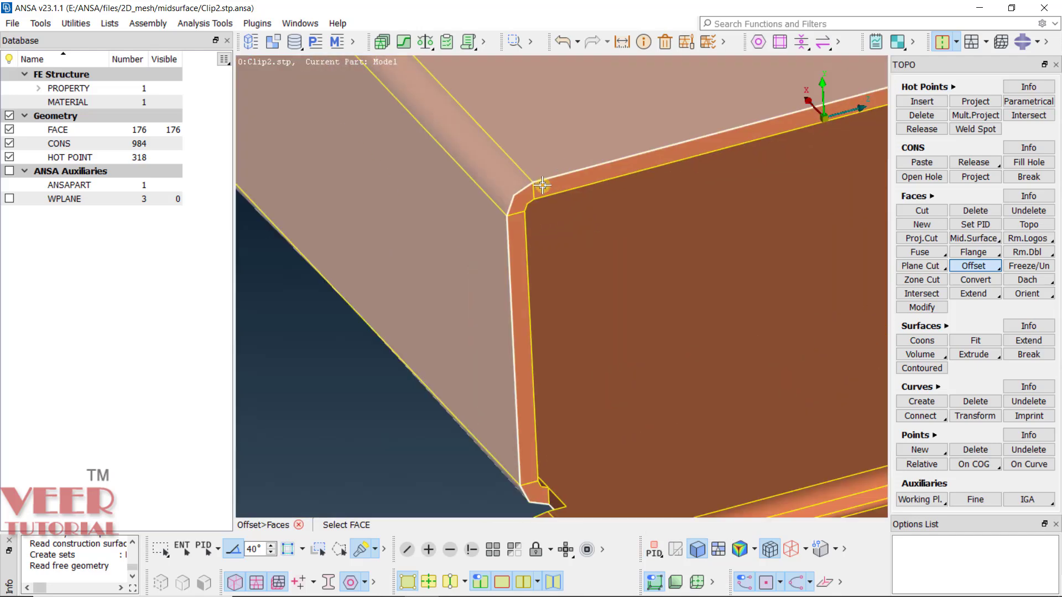
left_click_drag(564, 198, 580, 221, "ctrl")
scroll(482, 355, "up", 8)
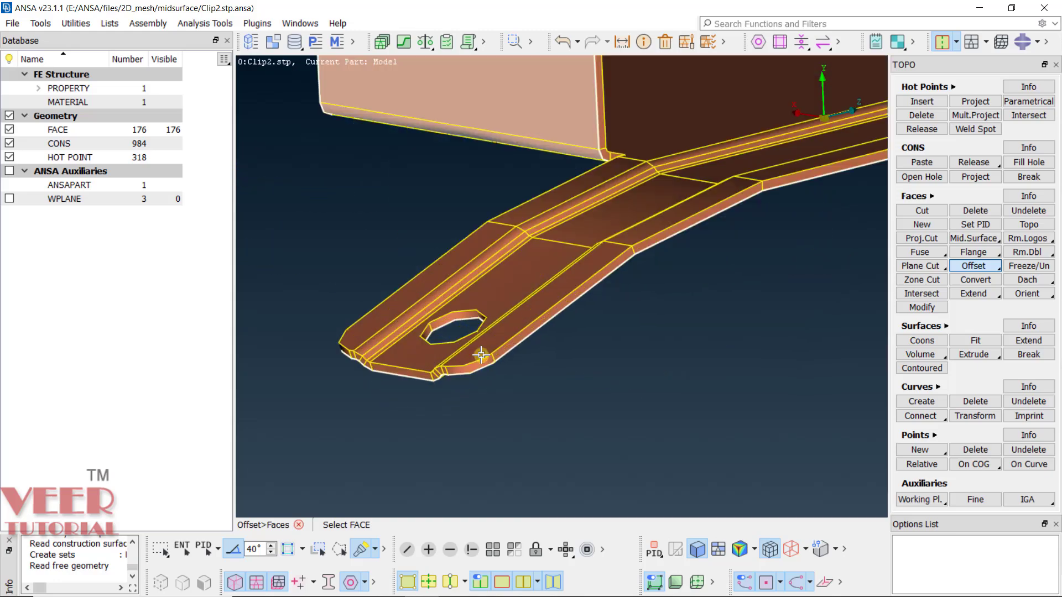
scroll(508, 357, "down", 10)
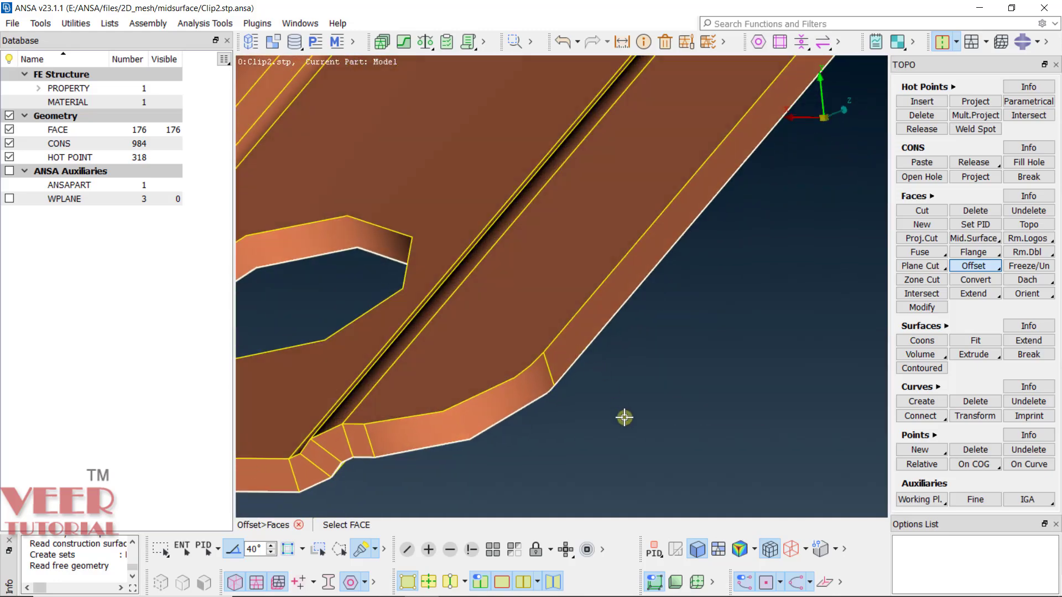
scroll(505, 308, "up", 8)
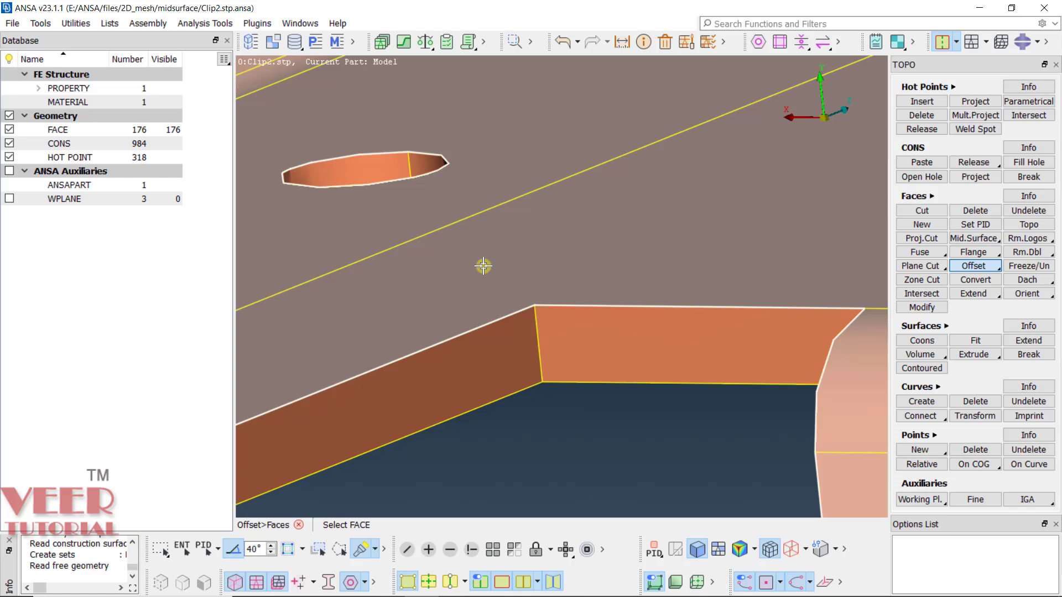
Choose Skin from the Mid.Surface options to extract a mid-surface on Clip2.
right_click(997, 240)
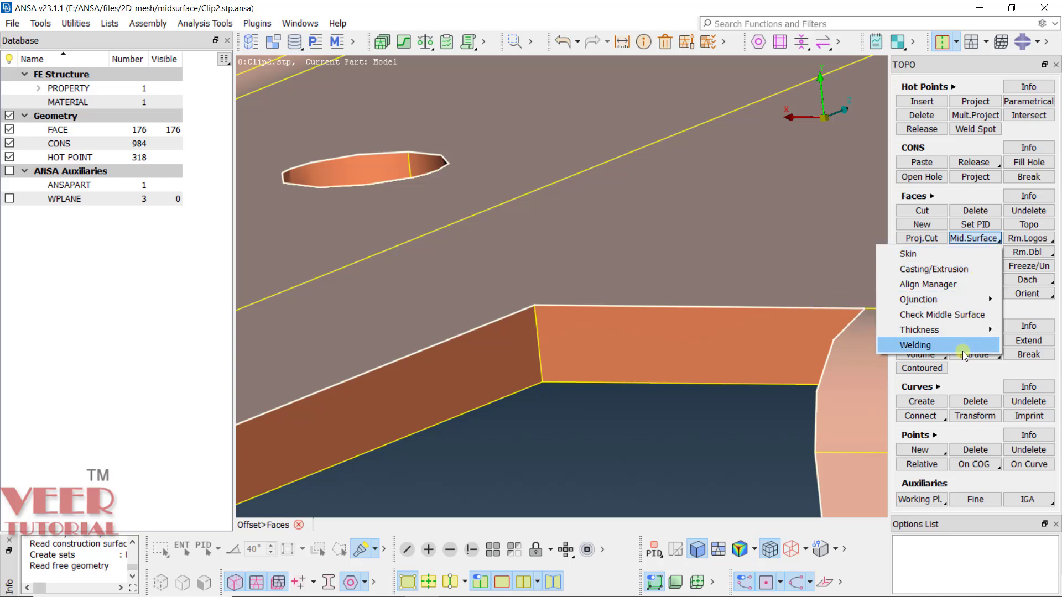
left_click(954, 258)
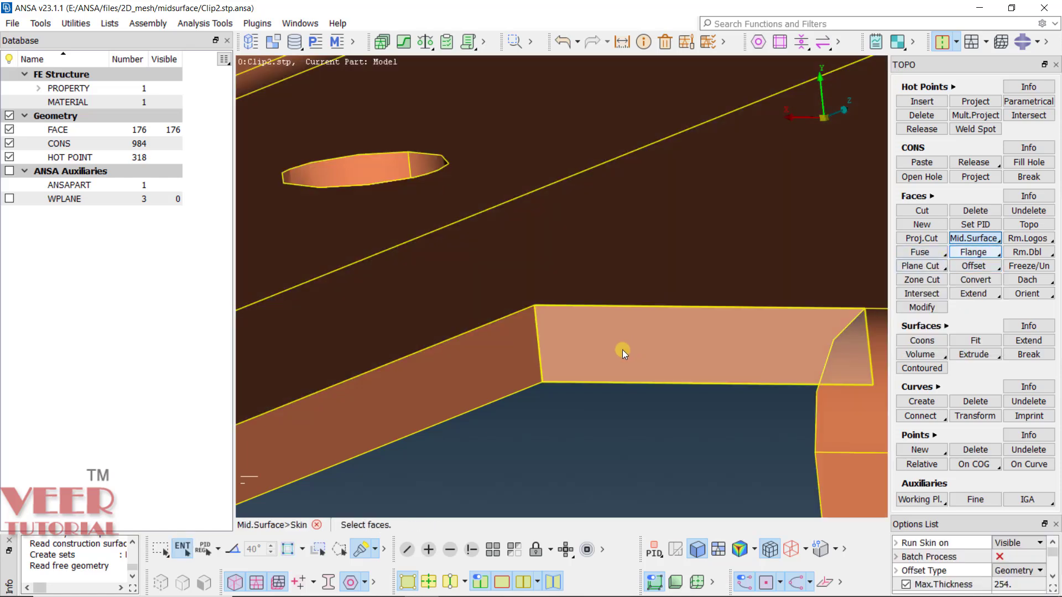